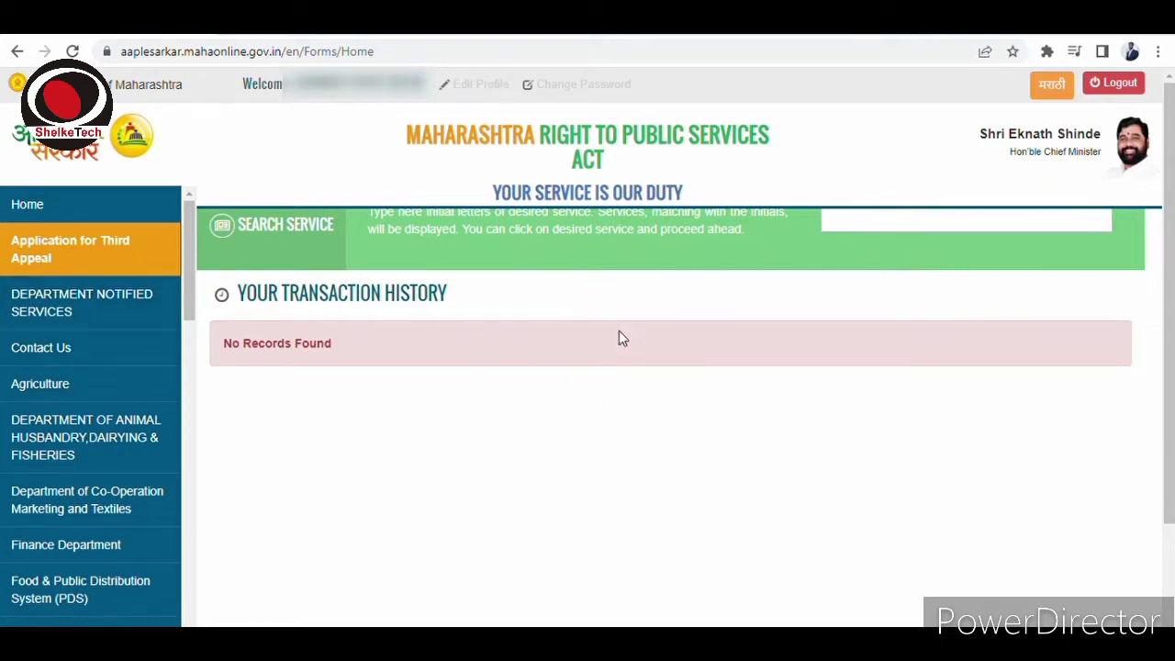
# Search the services for "shop" and open the Shop and Establishment Registration service.
pyautogui.click(886, 230)
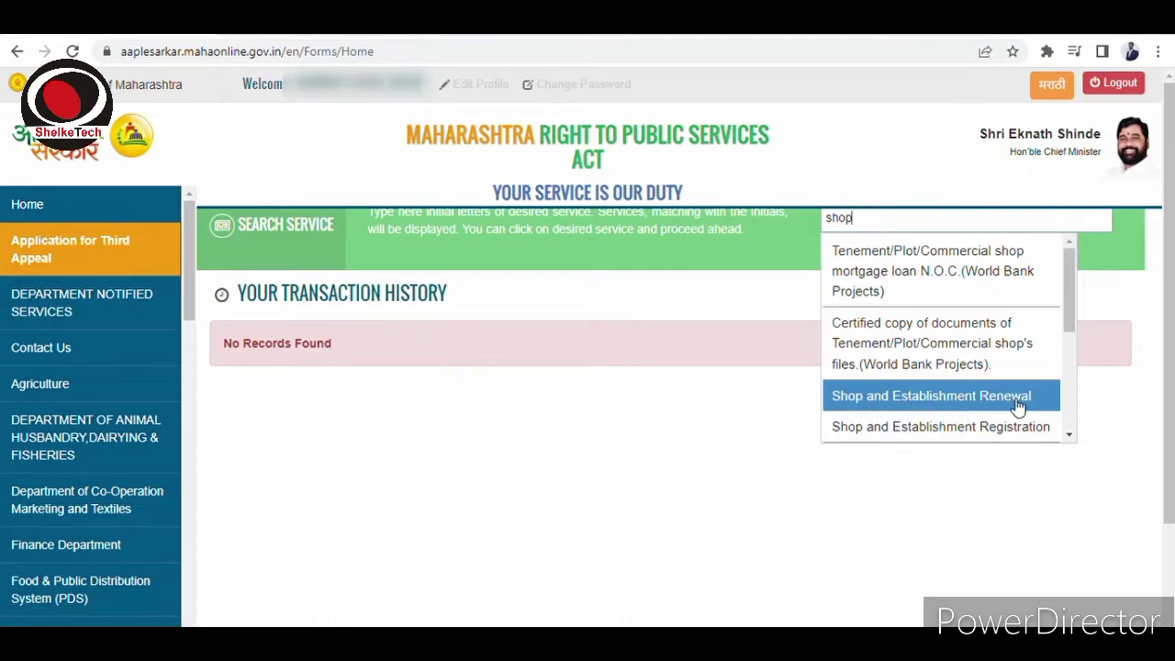
pyautogui.click(975, 435)
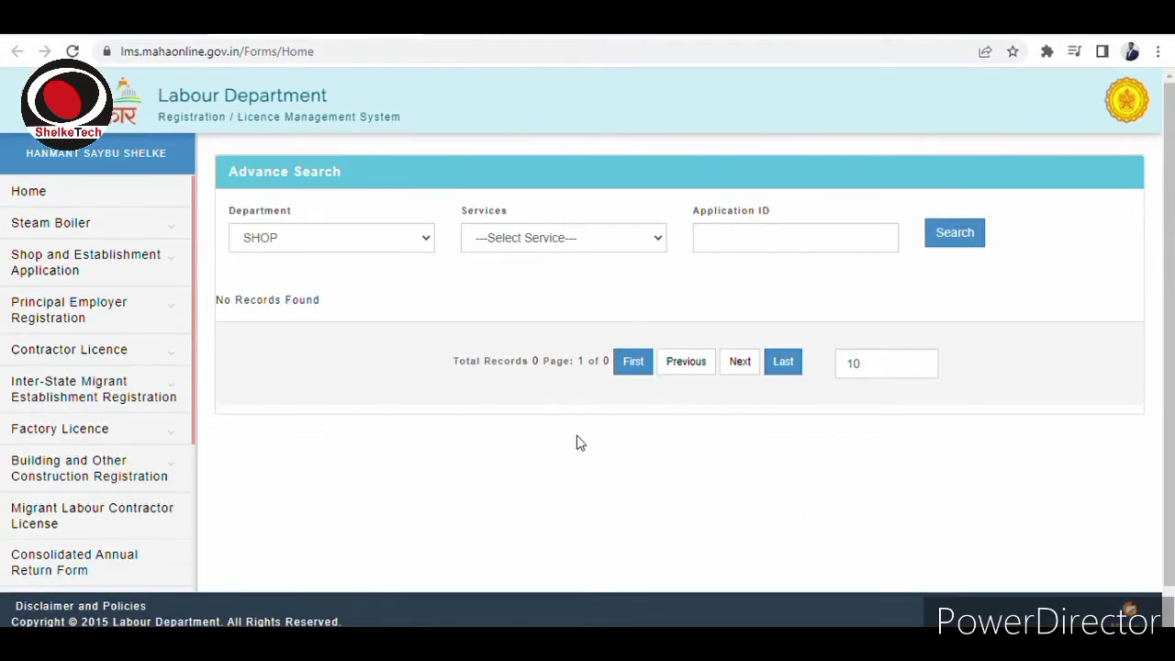
# Search the SHOP department's existing applications for the shop and establishment registration service.
pyautogui.click(515, 239)
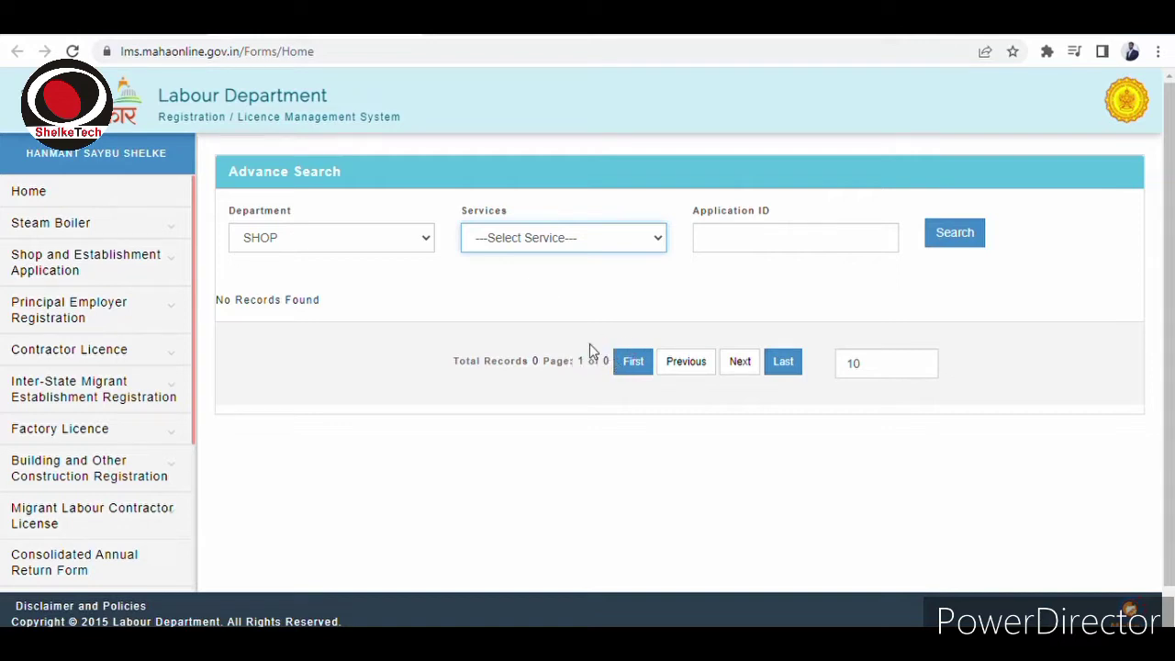
pyautogui.press('Down')
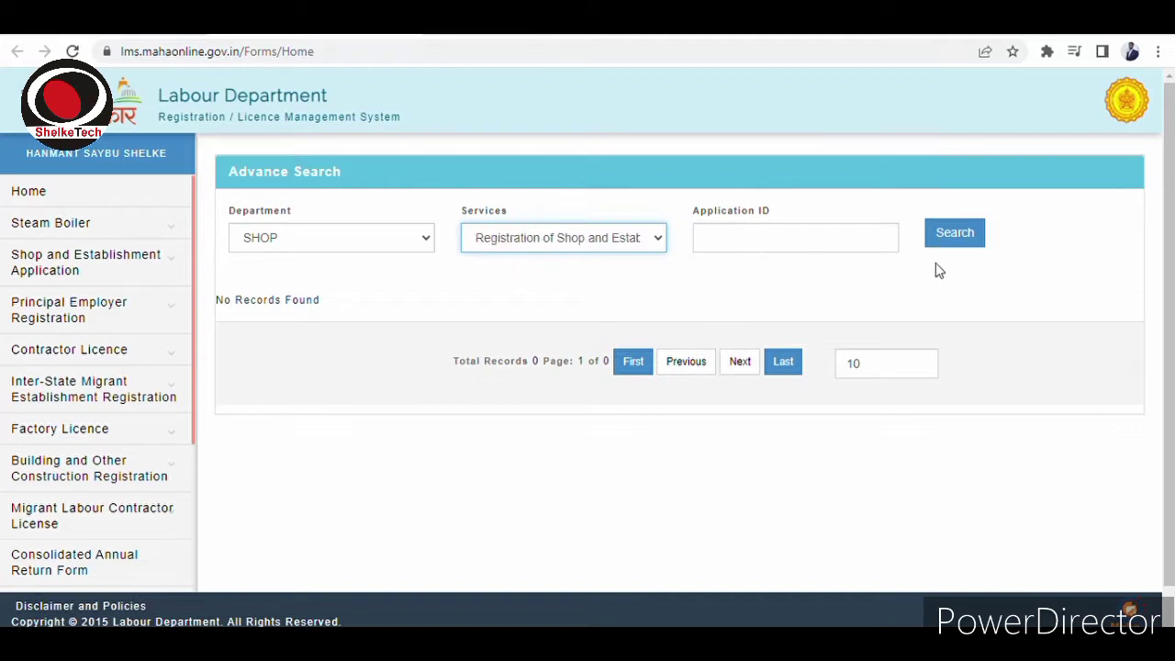
pyautogui.click(957, 236)
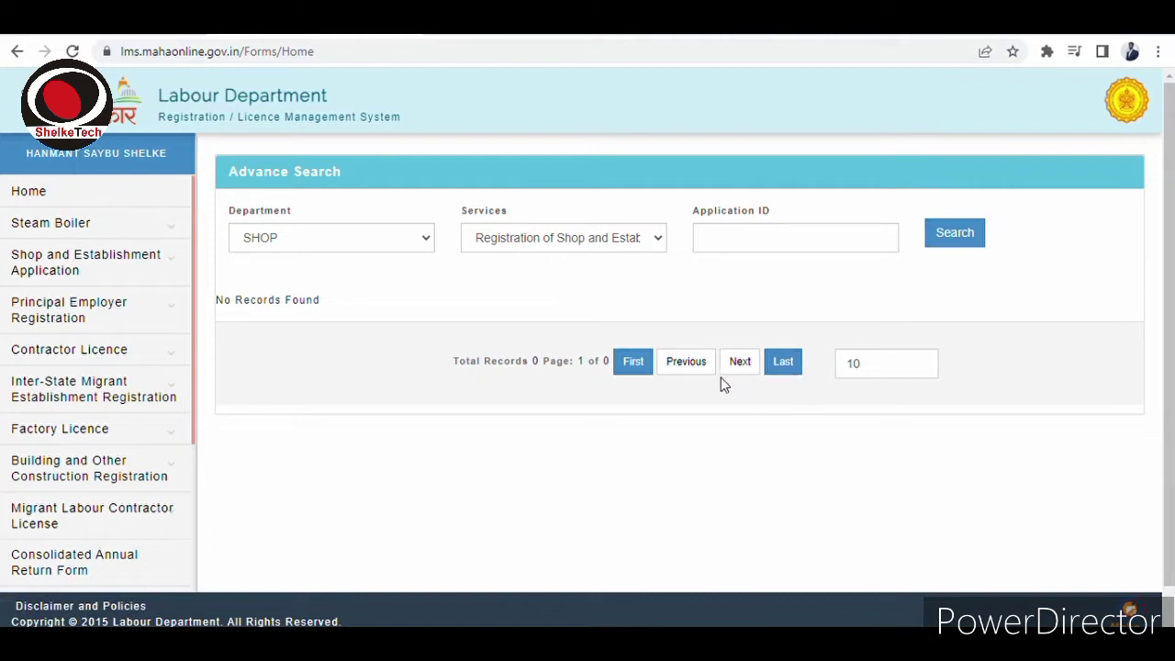
pyautogui.click(695, 282)
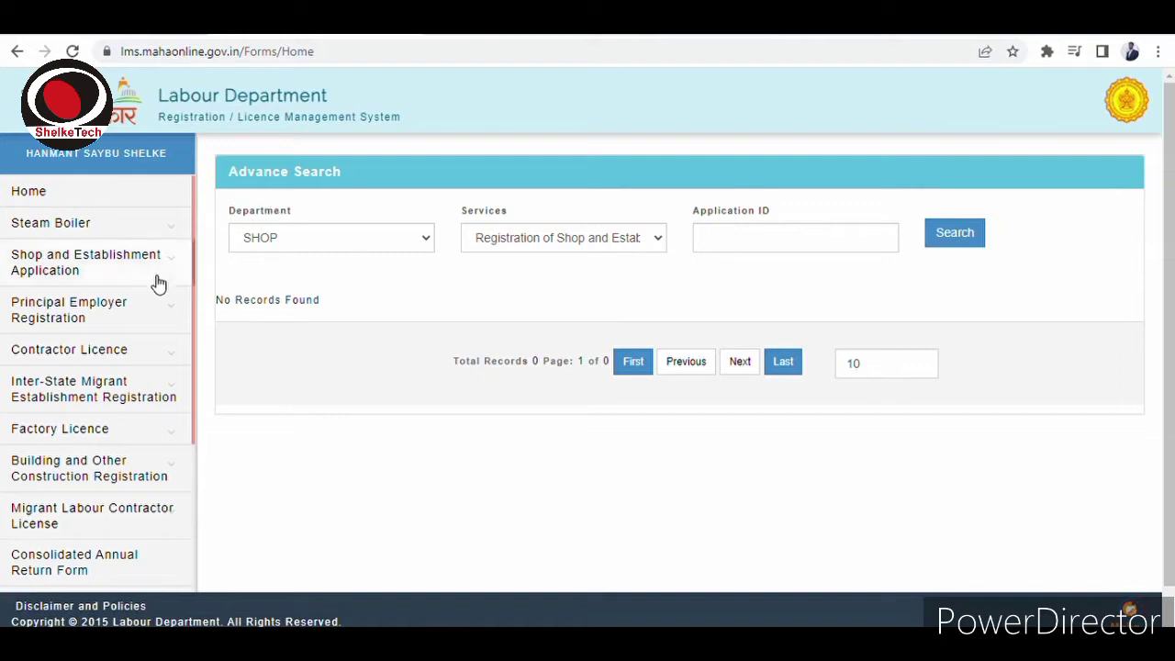
# Open the Shop and Establishment application form and confirm the Shop & Establishment Intimation option for 0 to 9 workers.
pyautogui.click(133, 262)
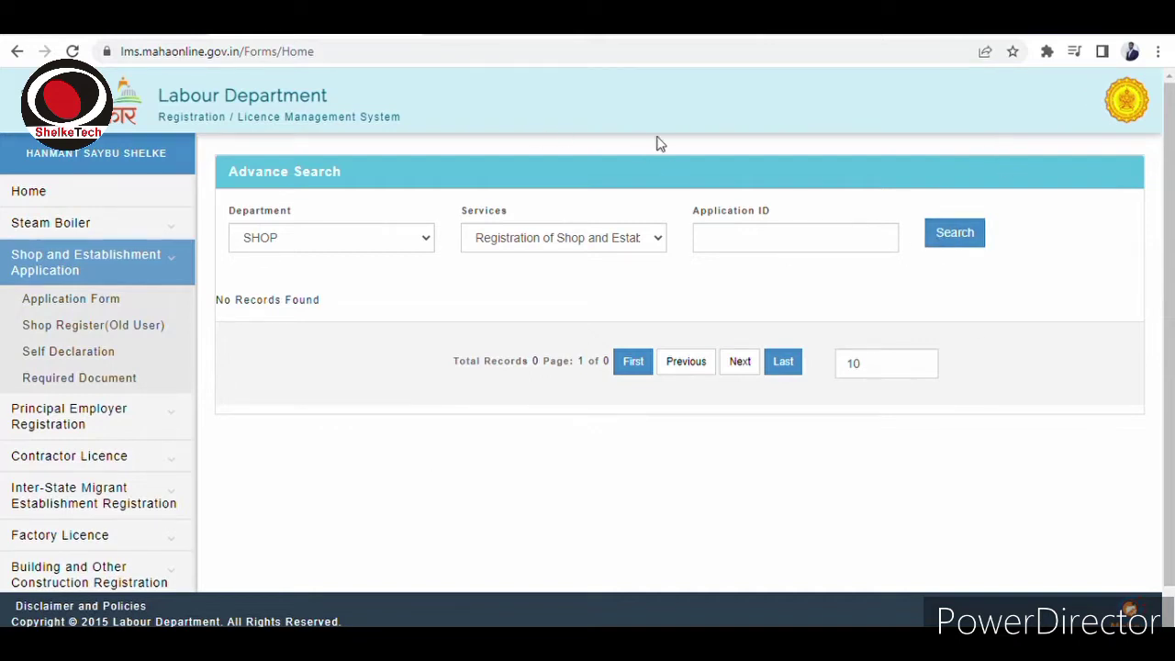
pyautogui.click(79, 303)
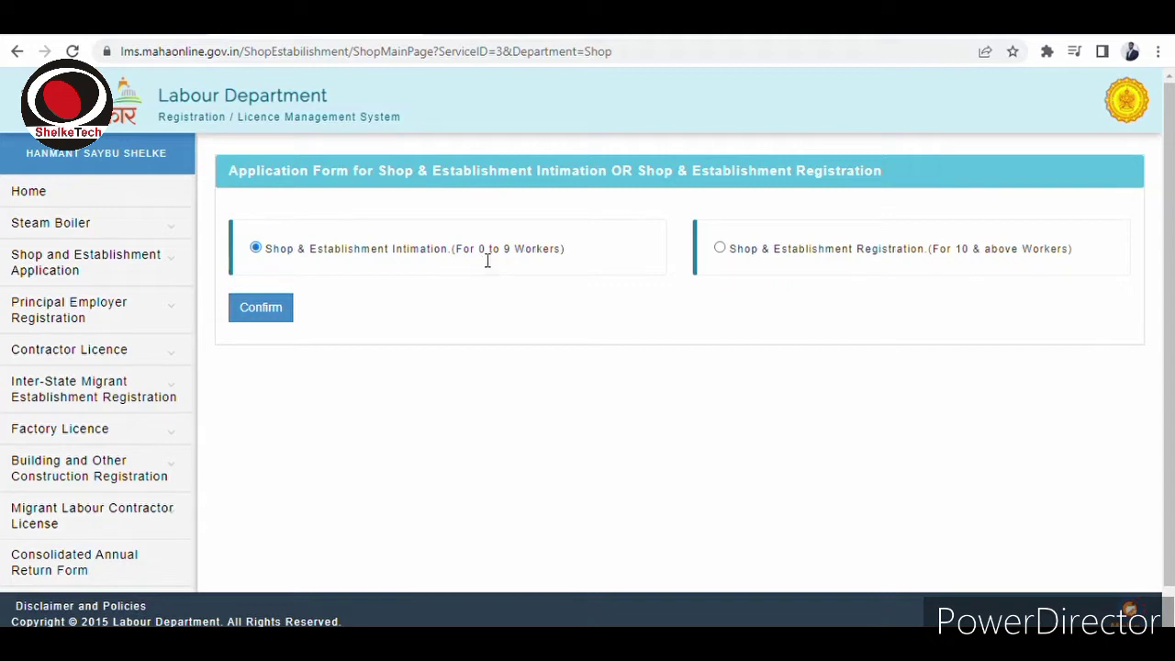
pyautogui.moveTo(478, 250); pyautogui.dragTo(510, 252)
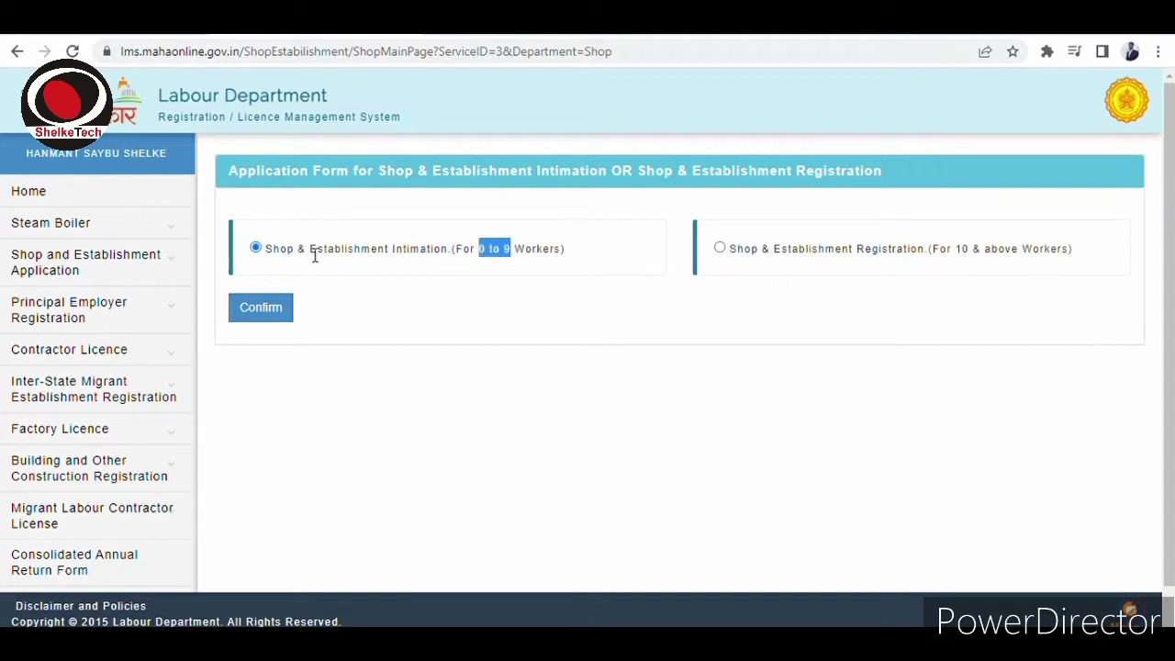
pyautogui.moveTo(955, 249); pyautogui.dragTo(1080, 252)
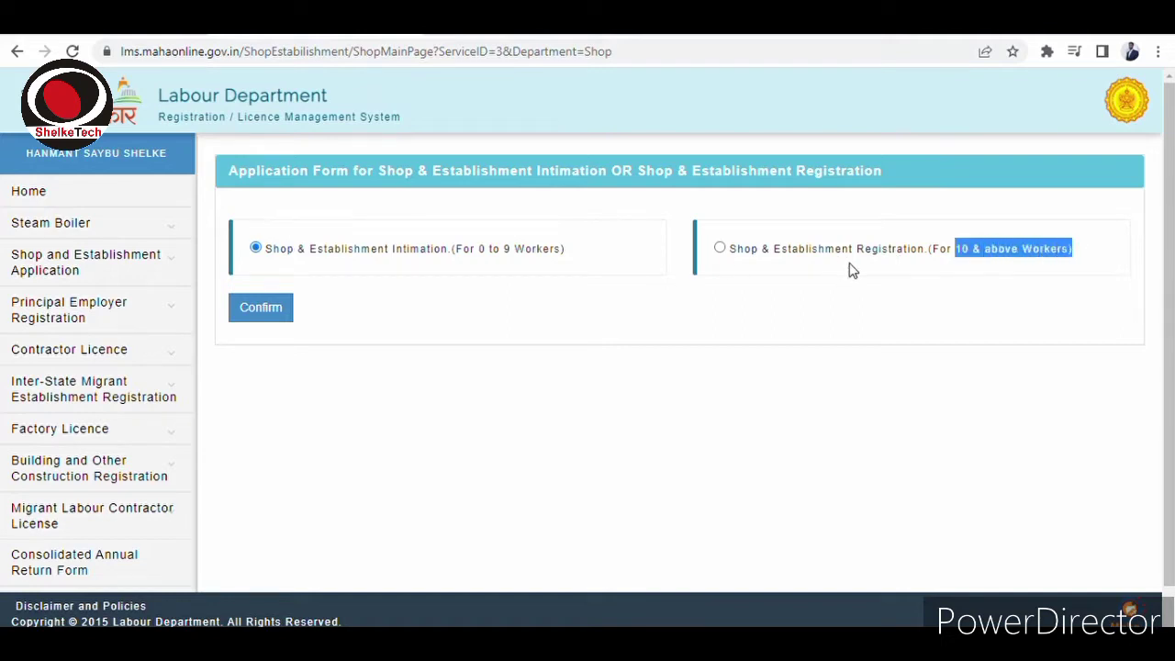
pyautogui.click(385, 333)
pyautogui.click(278, 316)
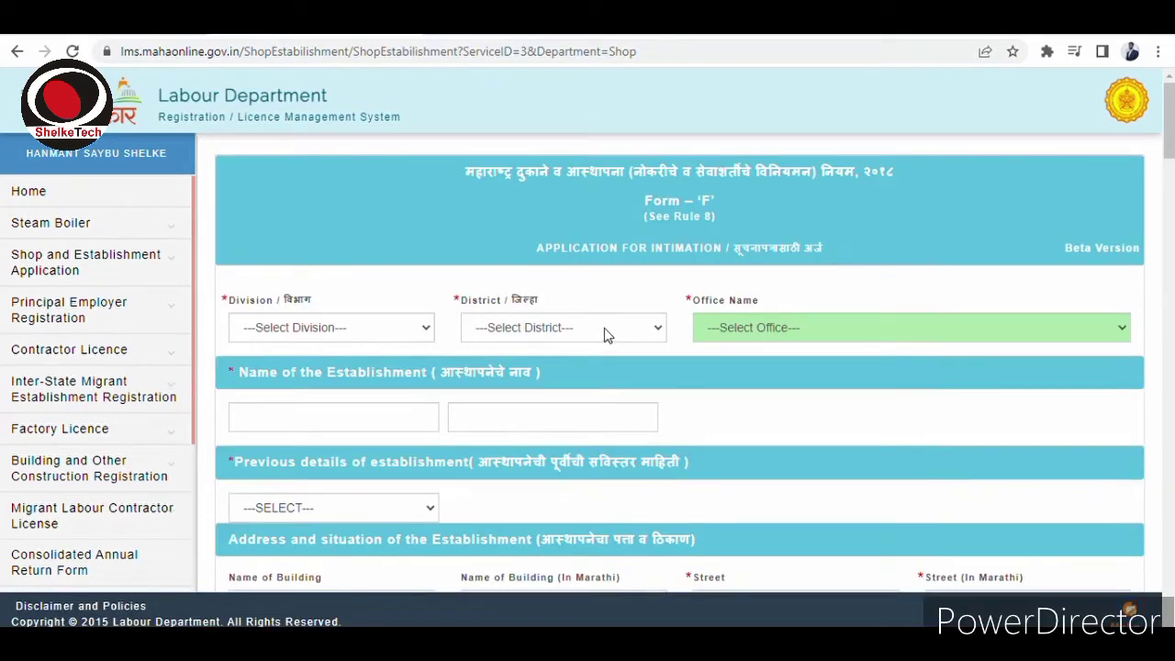
# Set the application's division to Aurangabad, its district to Nanded and its office to the Degalur office.
pyautogui.scroll(-1, 606, 332)
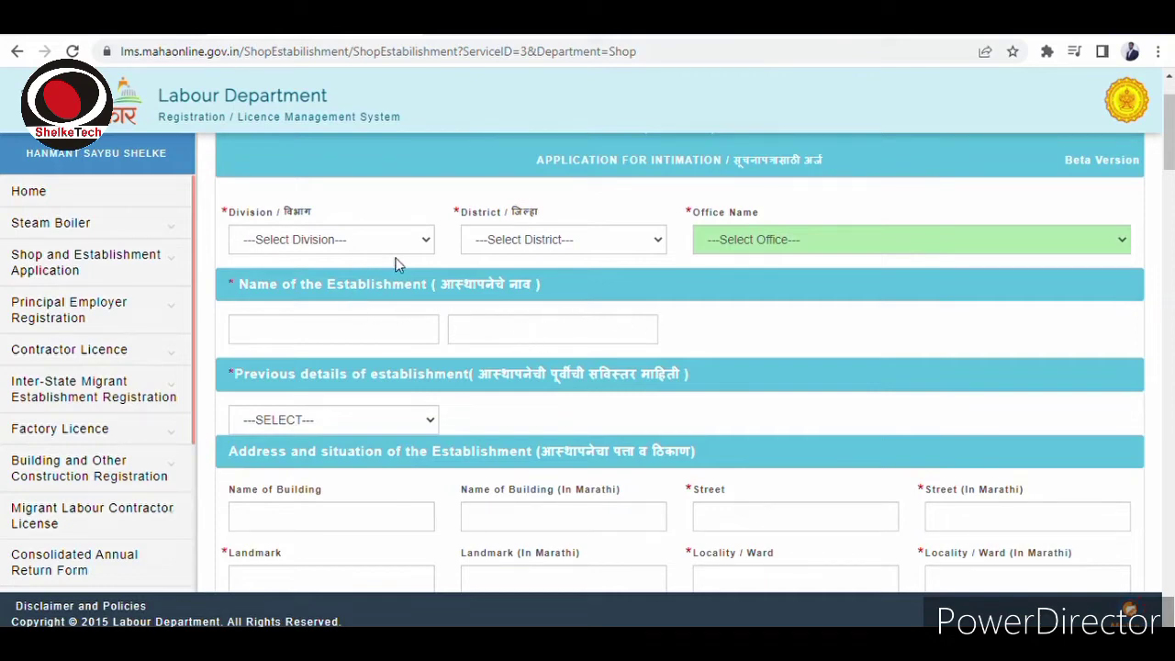
pyautogui.click(270, 245)
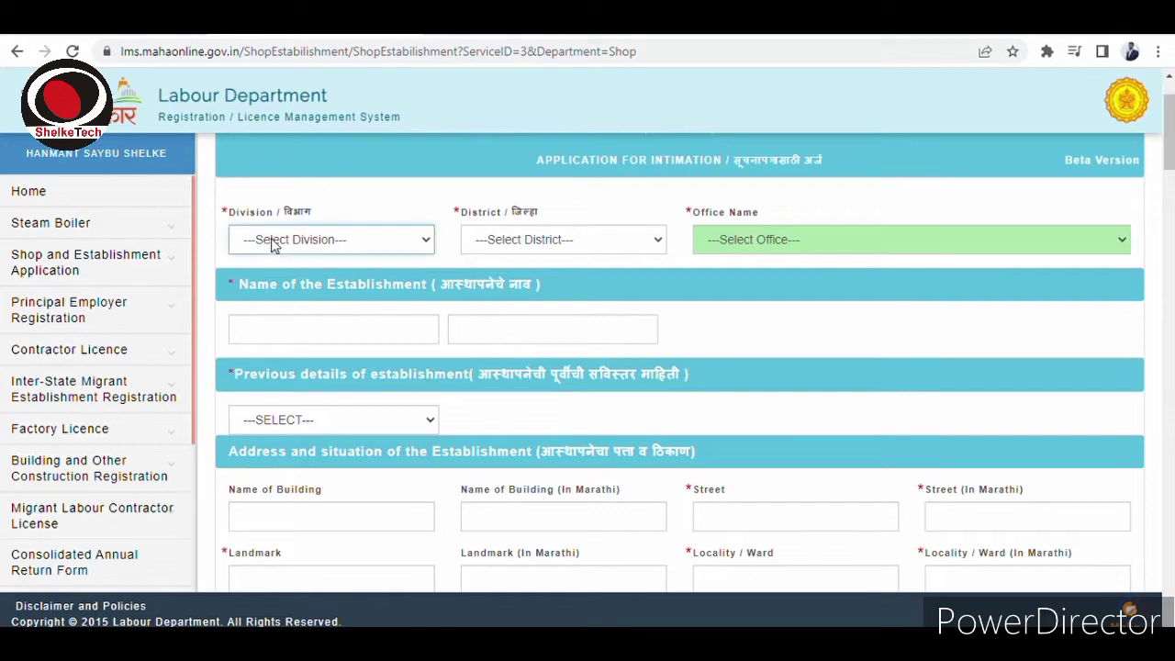
pyautogui.click(279, 334)
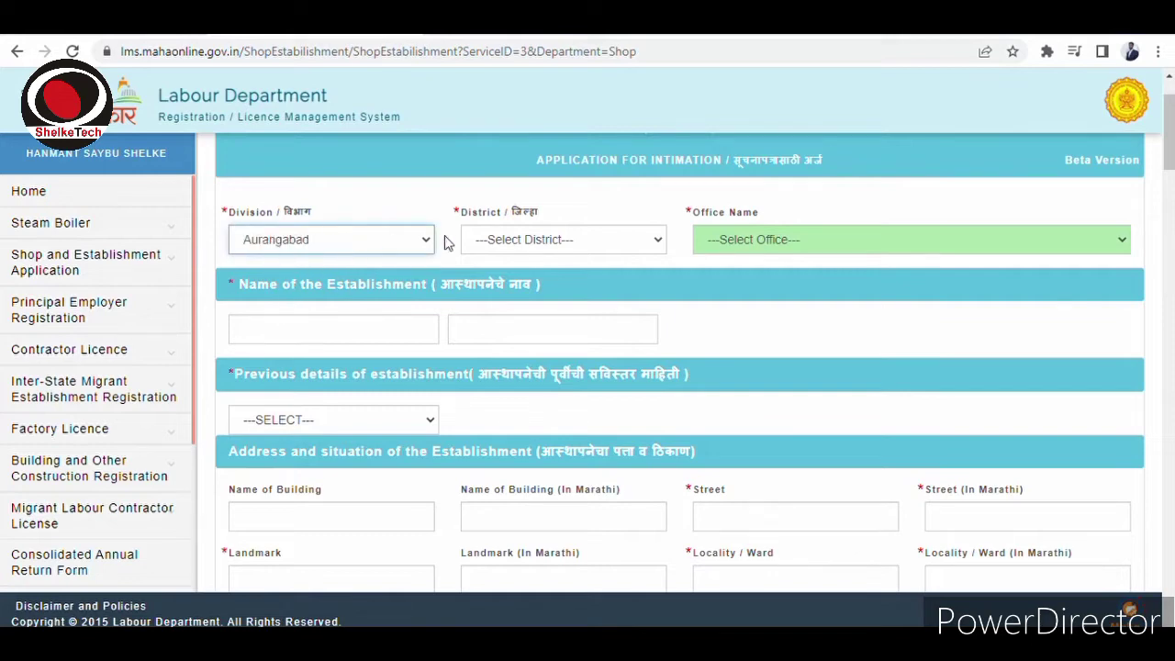
pyautogui.click(484, 240)
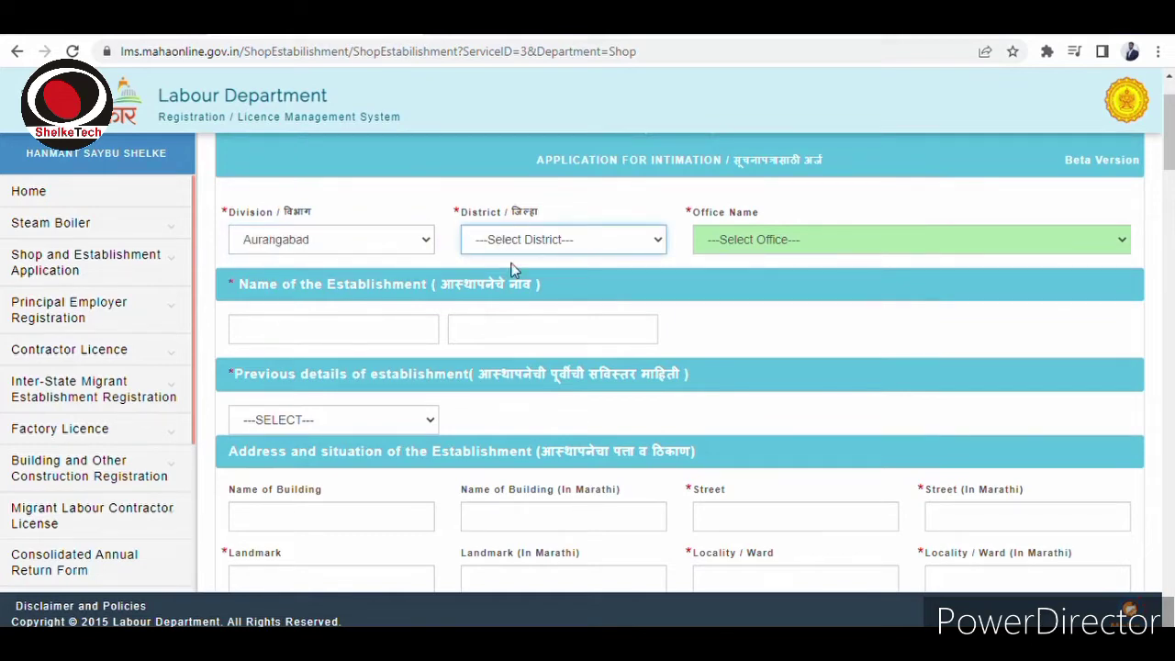
pyautogui.click(504, 350)
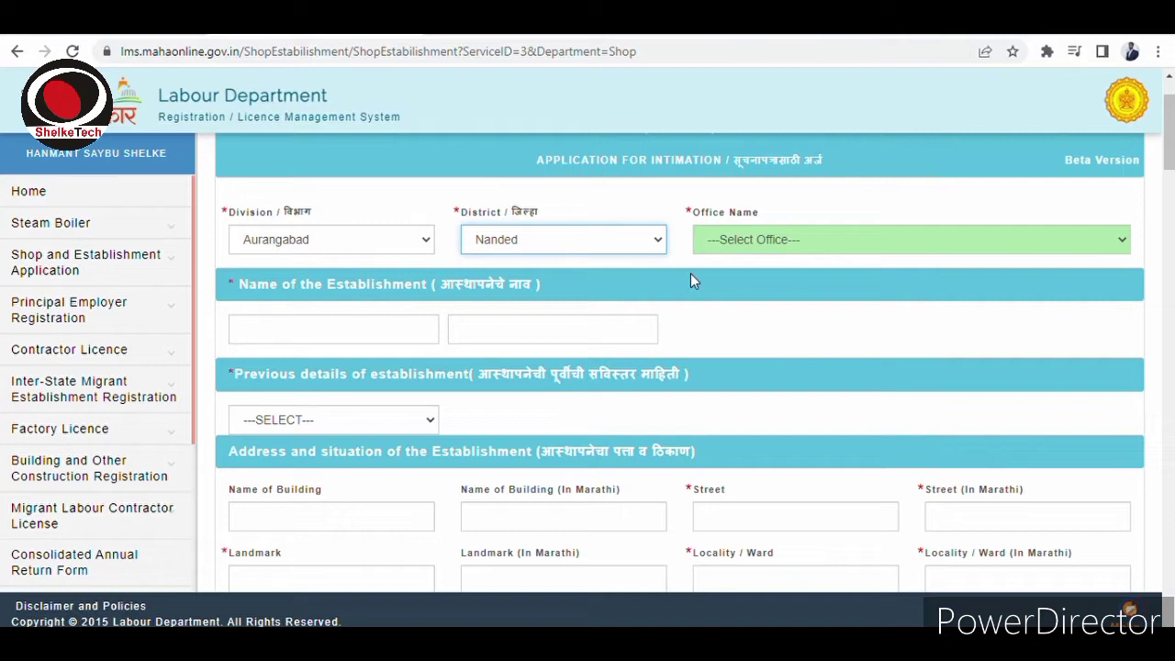
pyautogui.click(758, 246)
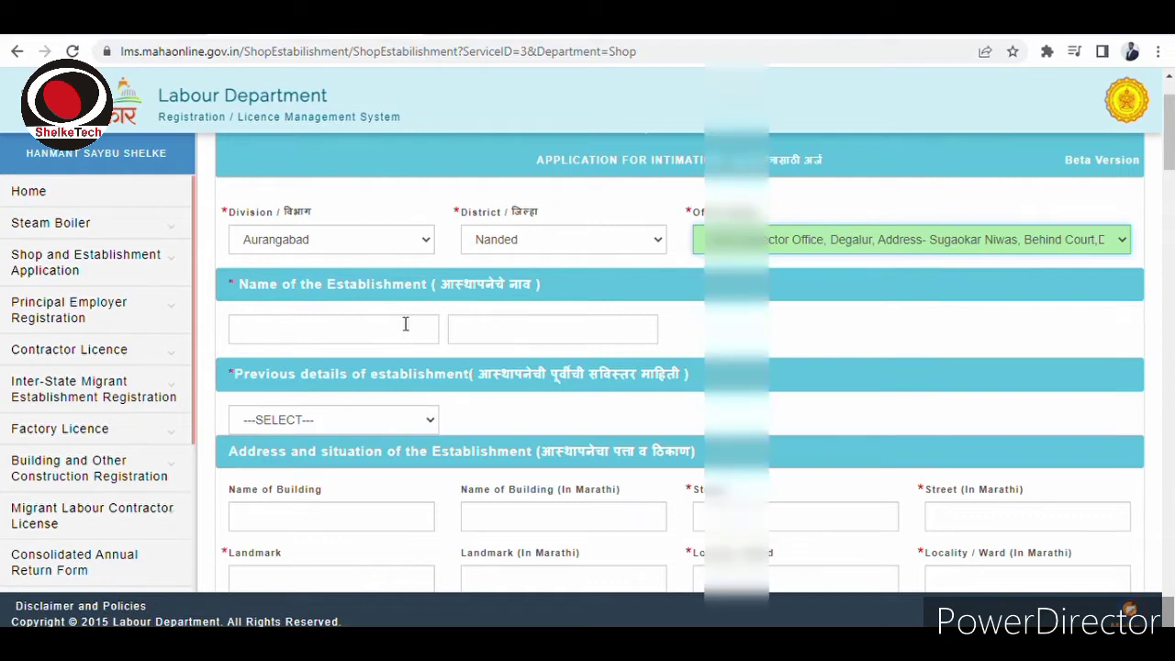
# Set the previous details of the establishment to NEW REGISTRATION.
pyautogui.click(270, 329)
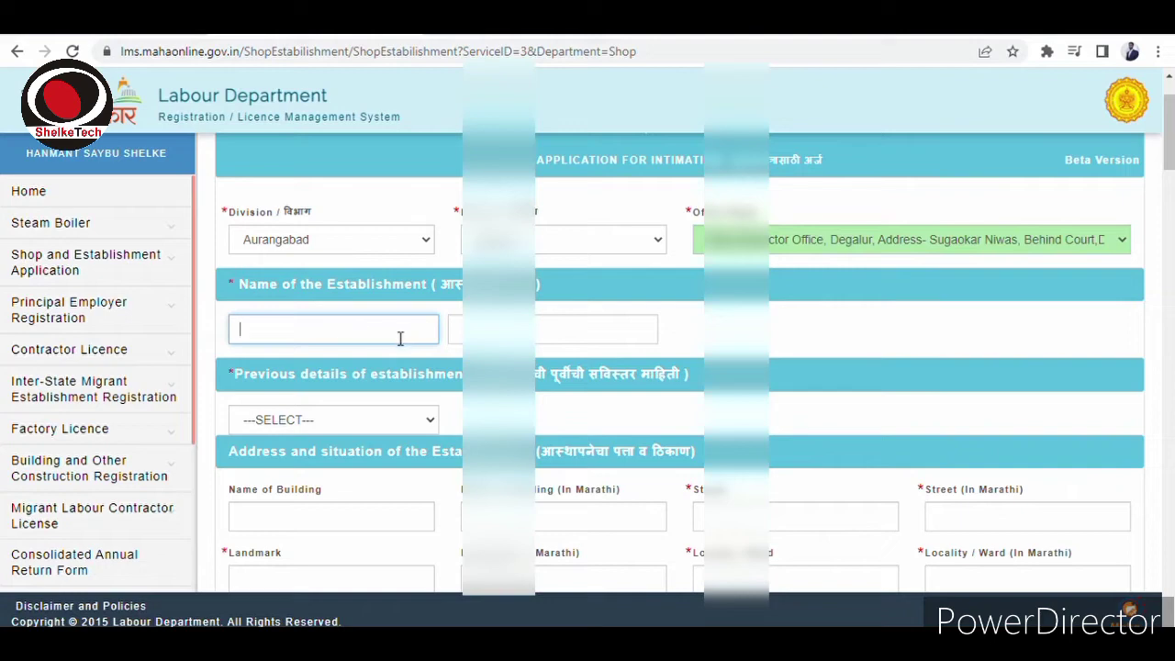
pyautogui.scroll(-2, 455, 327)
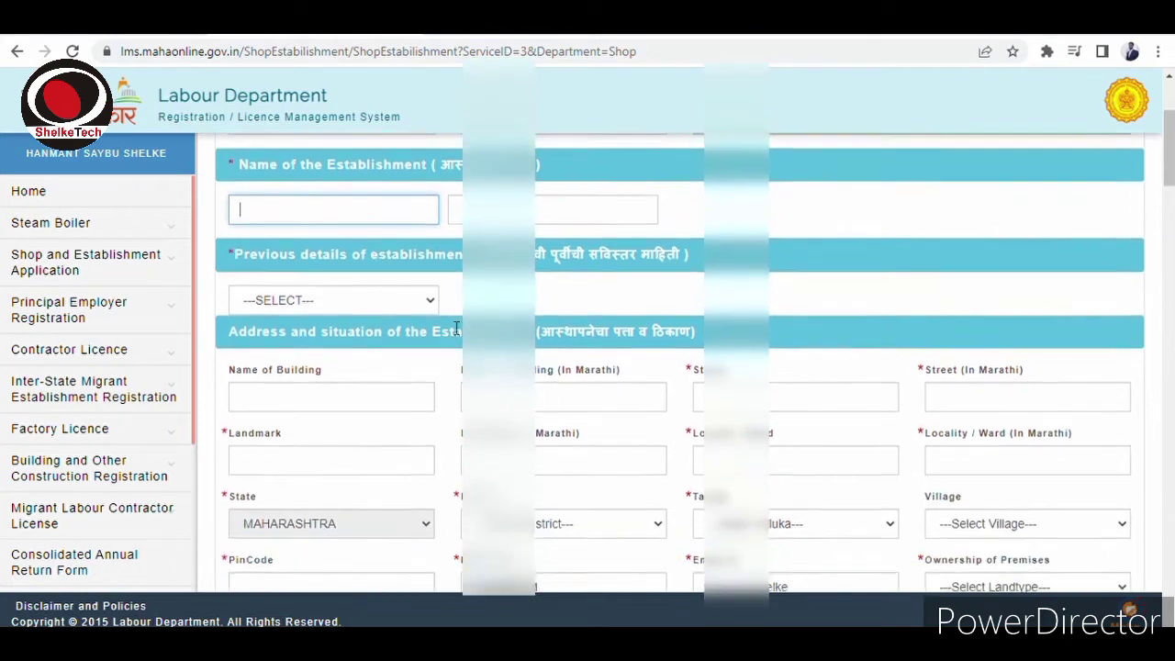
pyautogui.moveTo(241, 206); pyautogui.dragTo(690, 204)
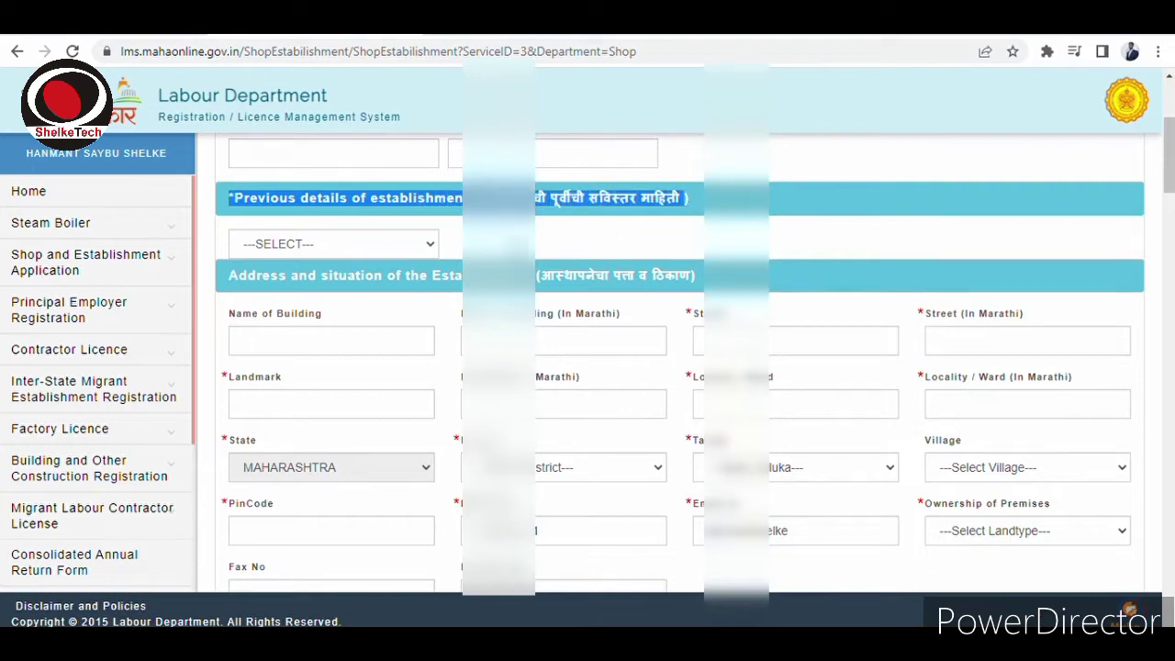
pyautogui.click(303, 317)
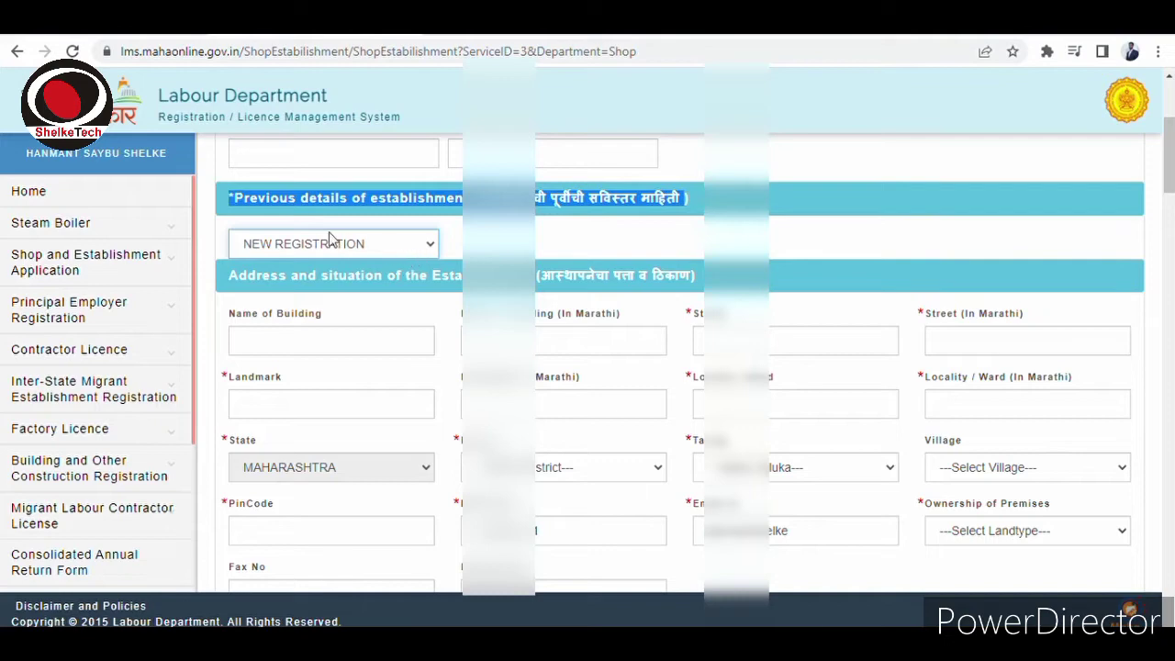
pyautogui.click(541, 241)
# Examine the establishment's address section, including the building, street, landmark, locality, district, taluka and village fields.
pyautogui.scroll(-2, 340, 296)
pyautogui.scroll(1, 338, 296)
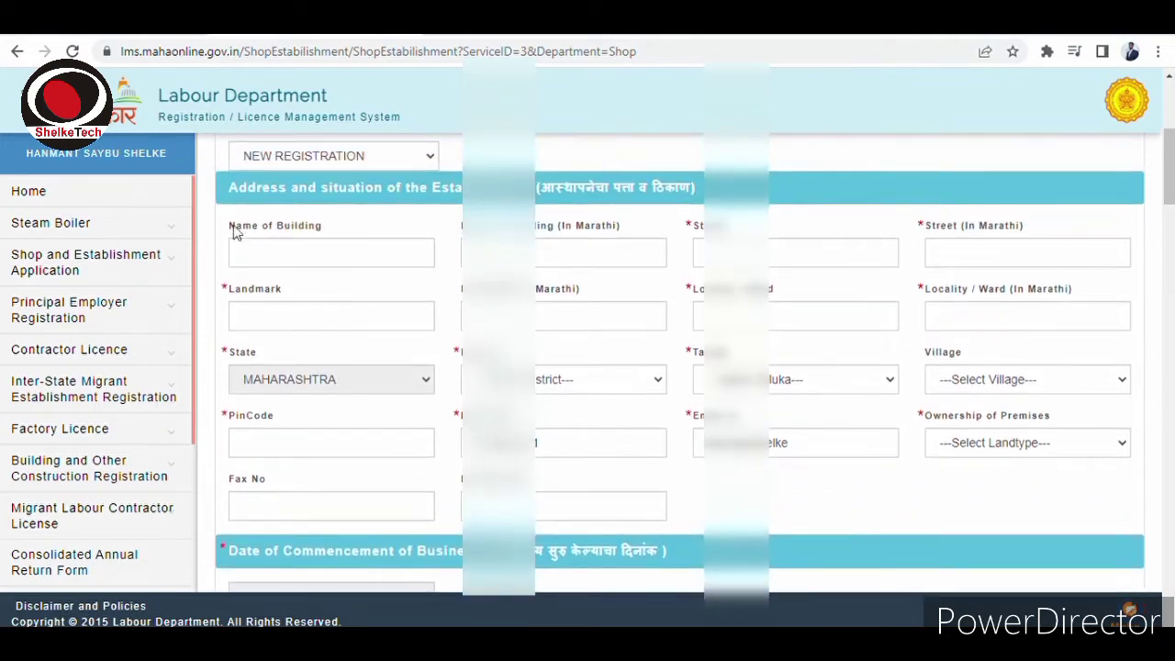
pyautogui.scroll(1, 235, 240)
pyautogui.moveTo(230, 275); pyautogui.dragTo(408, 284)
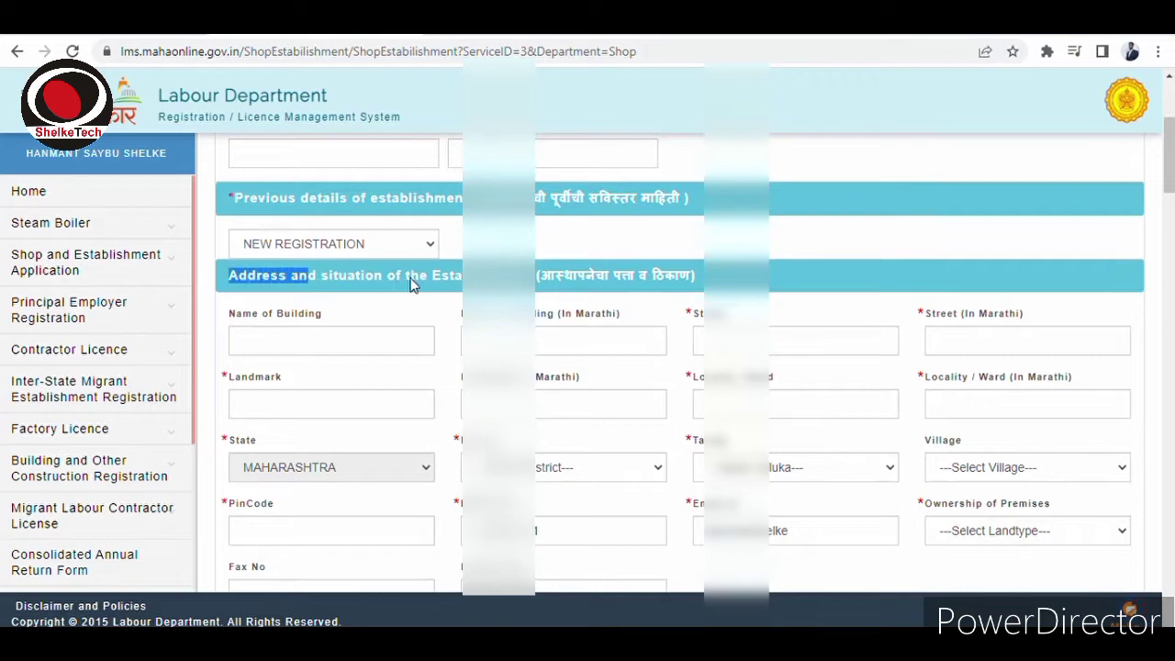
pyautogui.click(433, 282)
pyautogui.moveTo(229, 280); pyautogui.dragTo(528, 282)
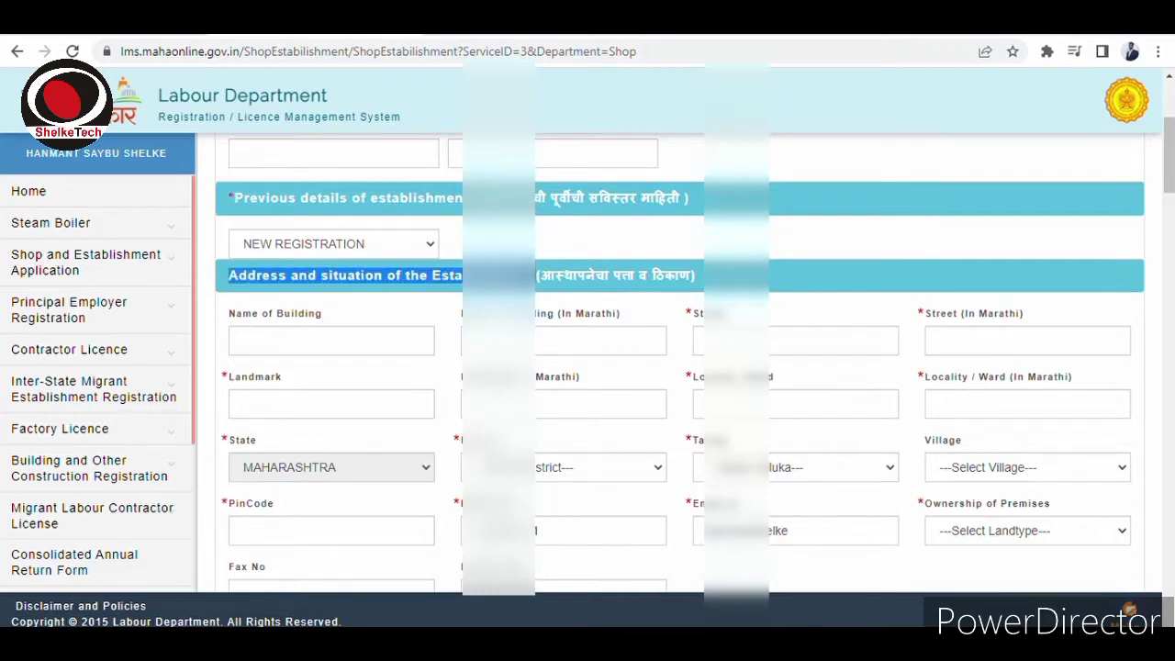
pyautogui.click(698, 282)
pyautogui.scroll(-1, 551, 321)
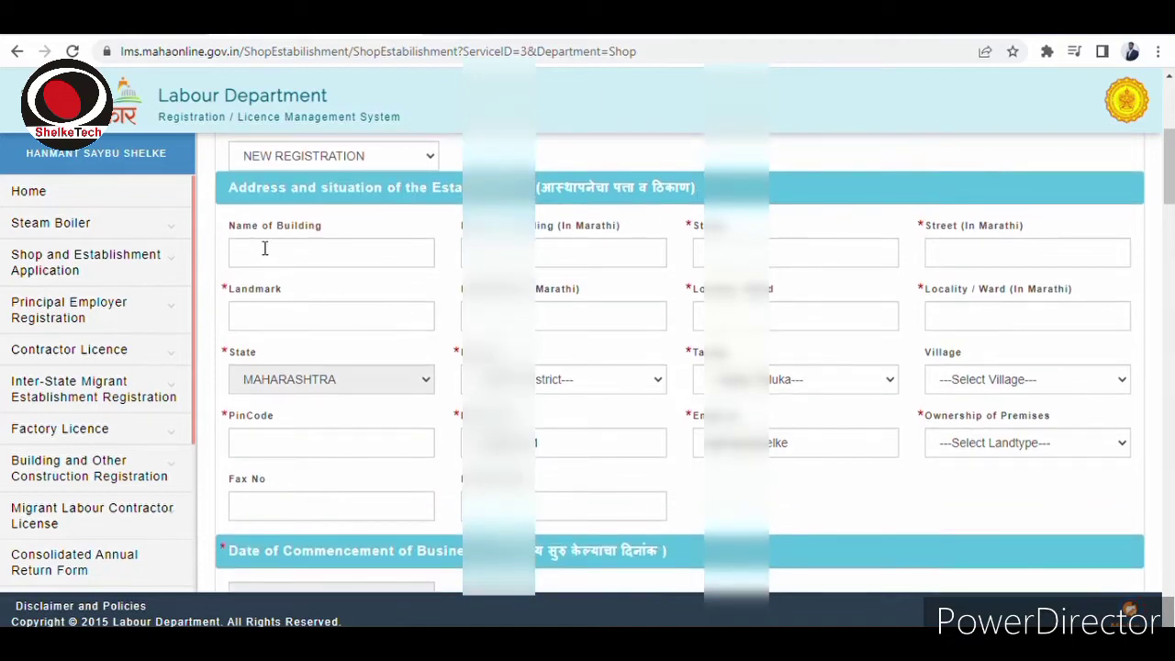
pyautogui.moveTo(229, 227); pyautogui.dragTo(427, 240)
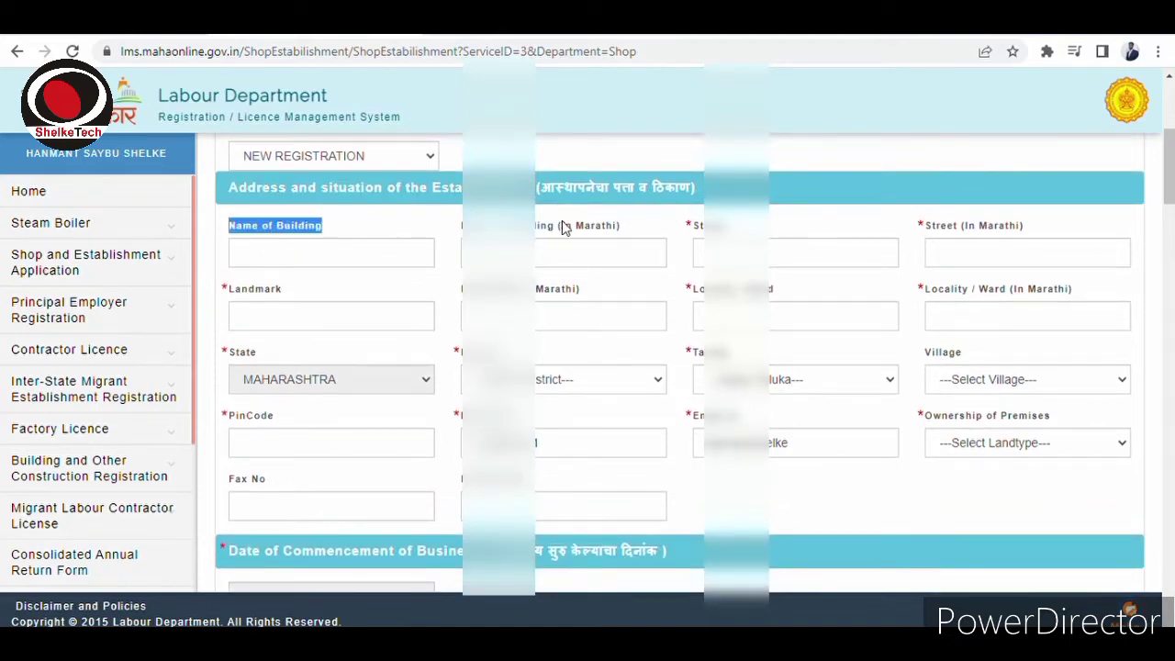
pyautogui.moveTo(688, 224); pyautogui.dragTo(918, 230)
pyautogui.click(963, 229)
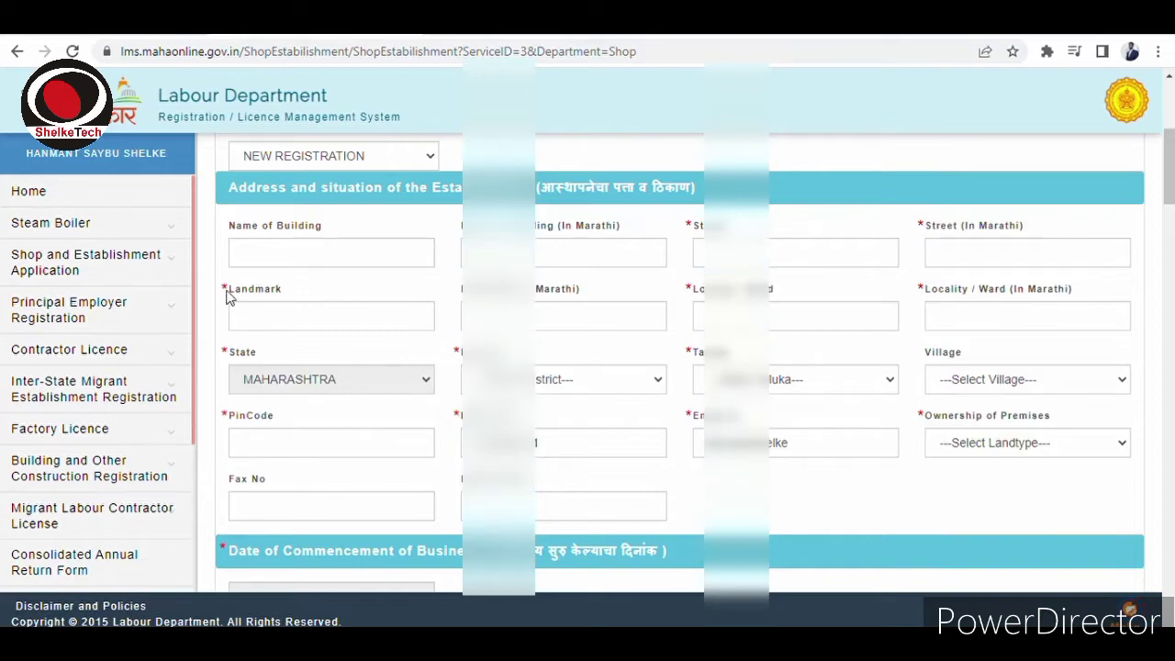
pyautogui.moveTo(230, 297); pyautogui.dragTo(307, 297)
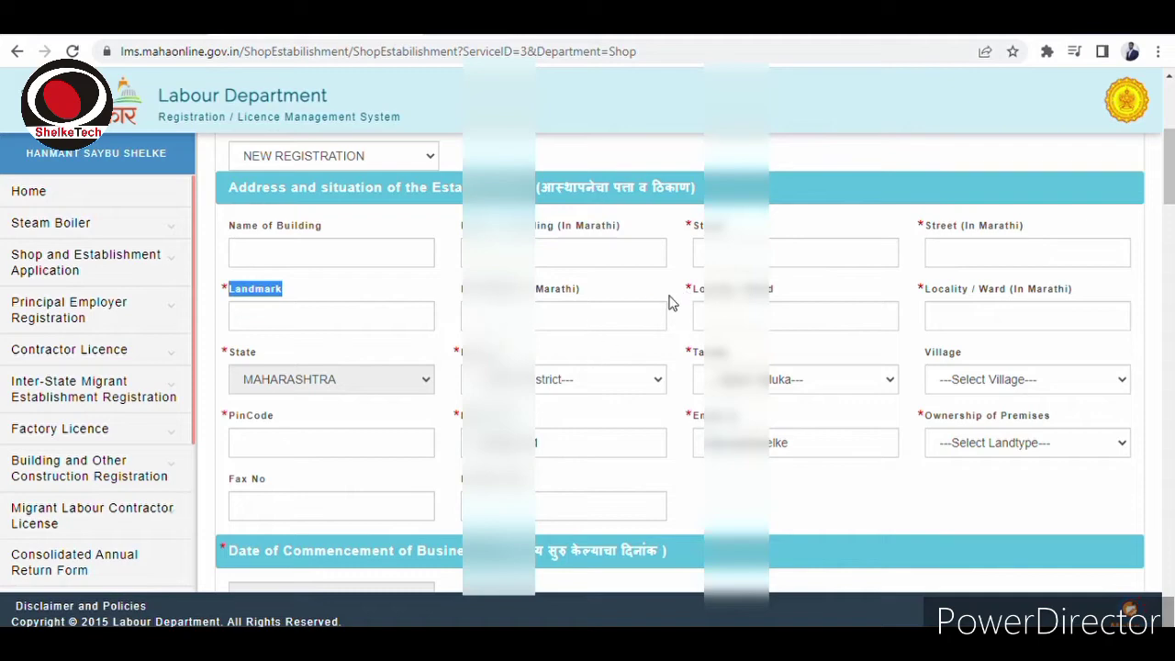
pyautogui.moveTo(690, 292); pyautogui.dragTo(851, 299)
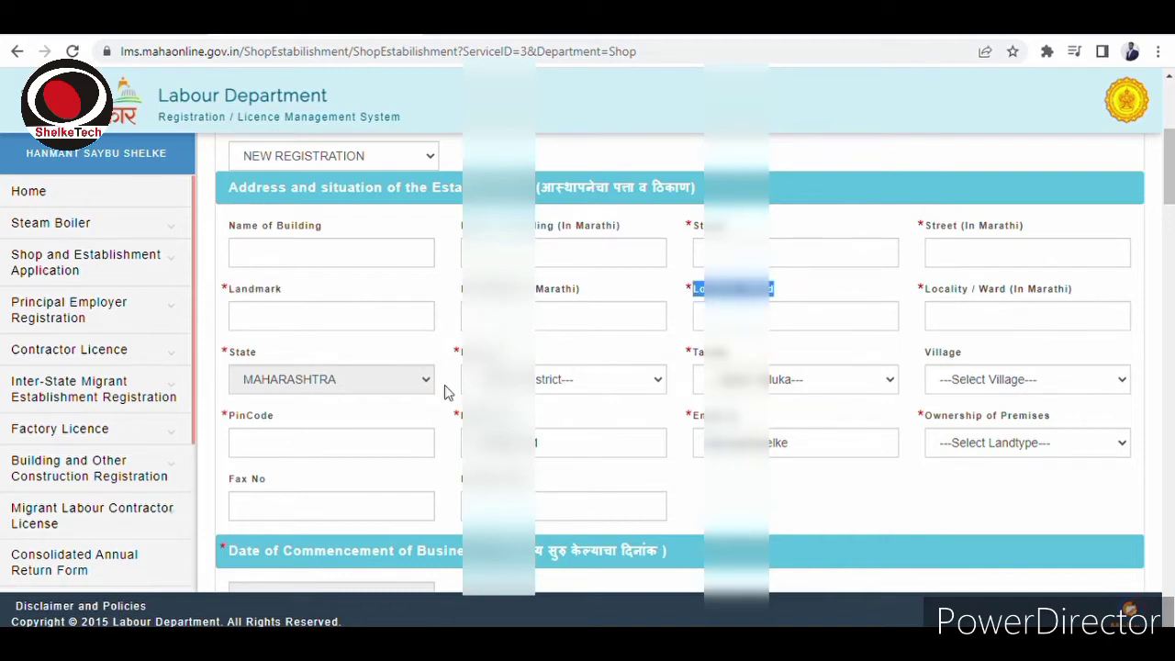
pyautogui.moveTo(451, 357); pyautogui.dragTo(501, 354)
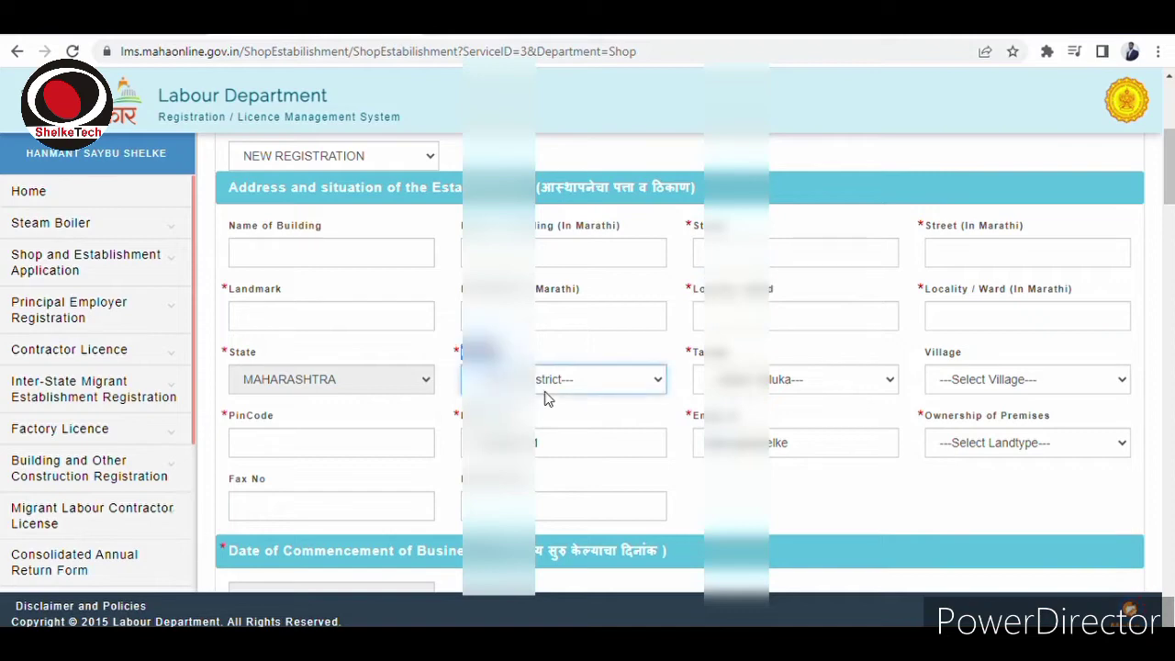
pyautogui.click(746, 357)
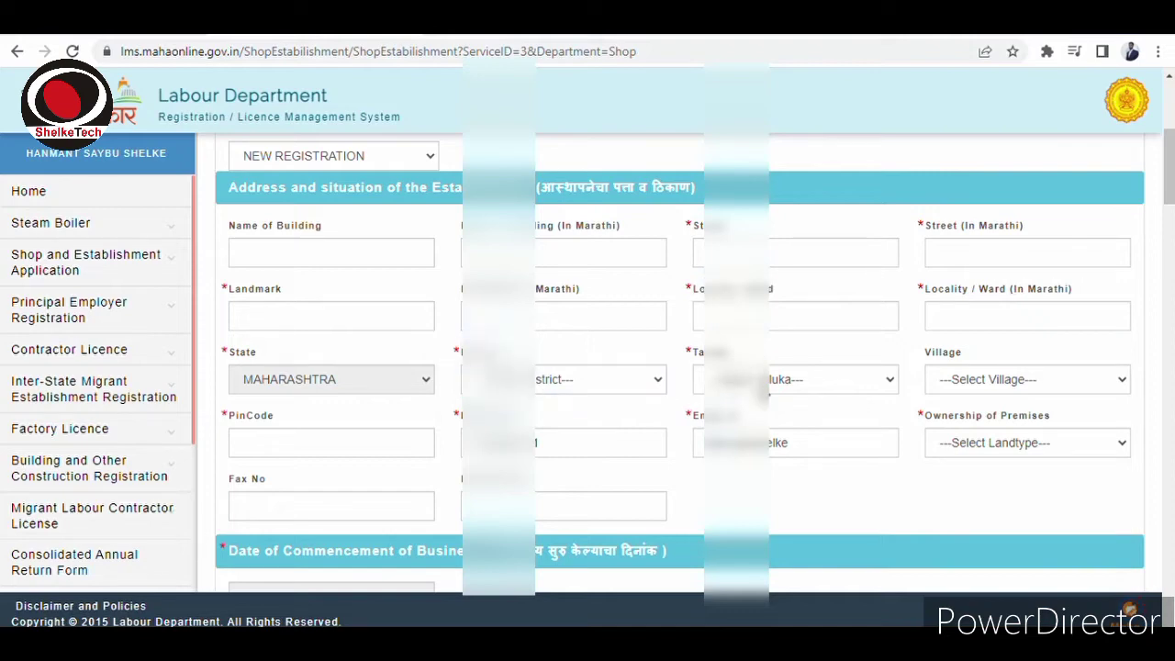
pyautogui.click(767, 393)
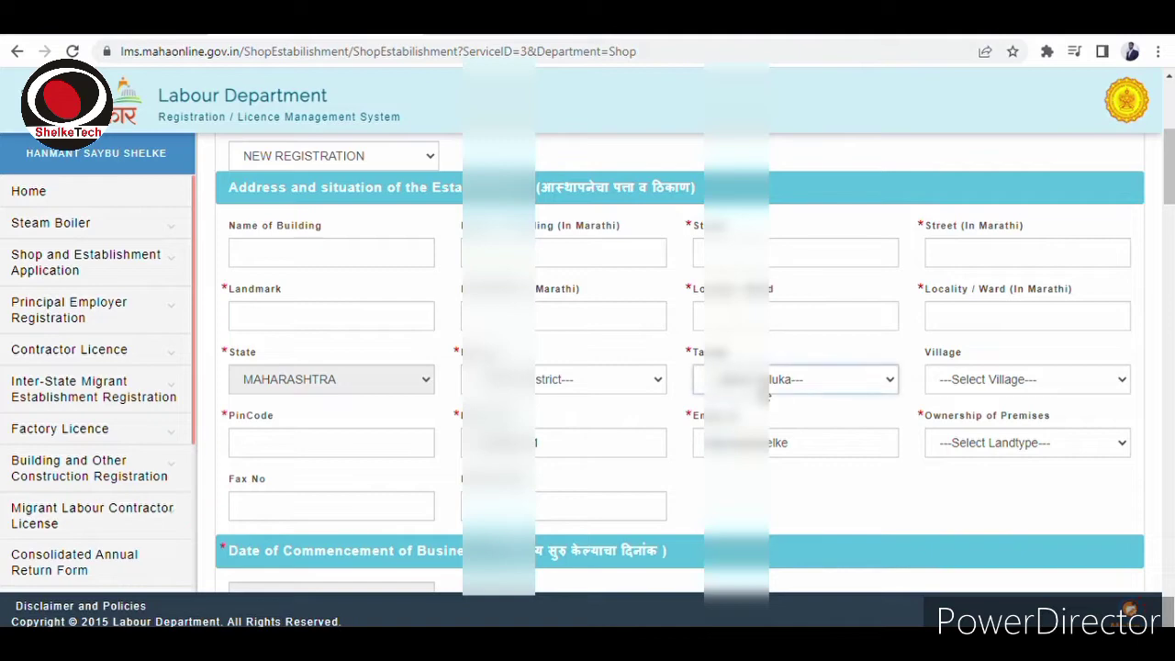
pyautogui.doubleClick(941, 355)
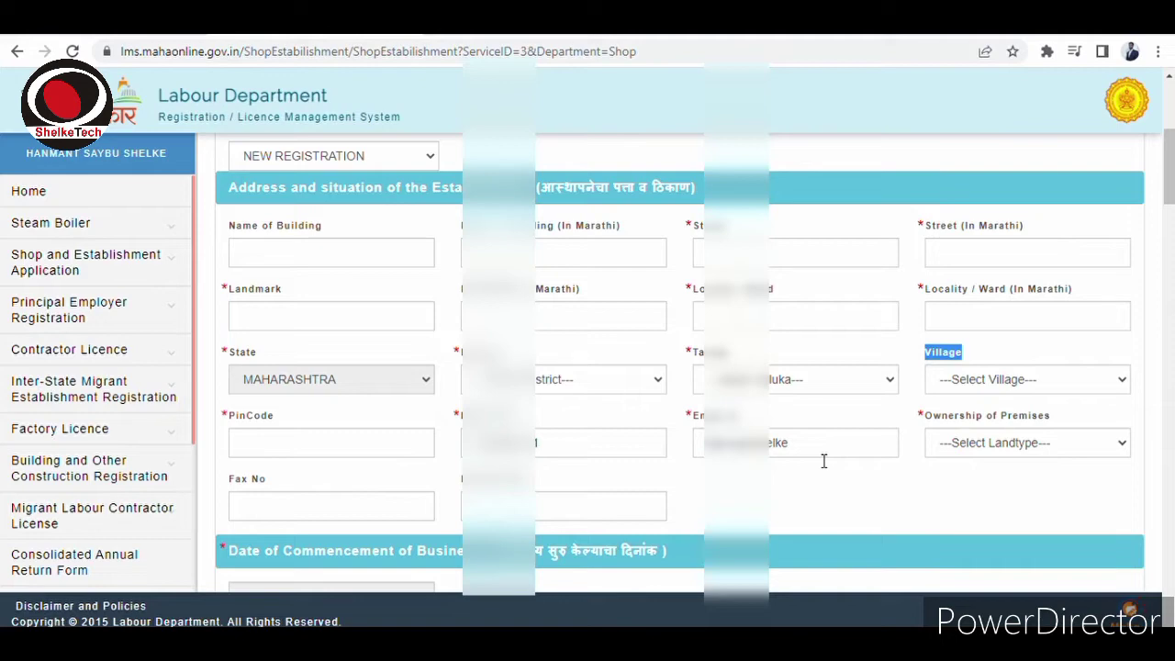
# Set the establishment's ownership of premises to SELF OWNED.
pyautogui.click(996, 449)
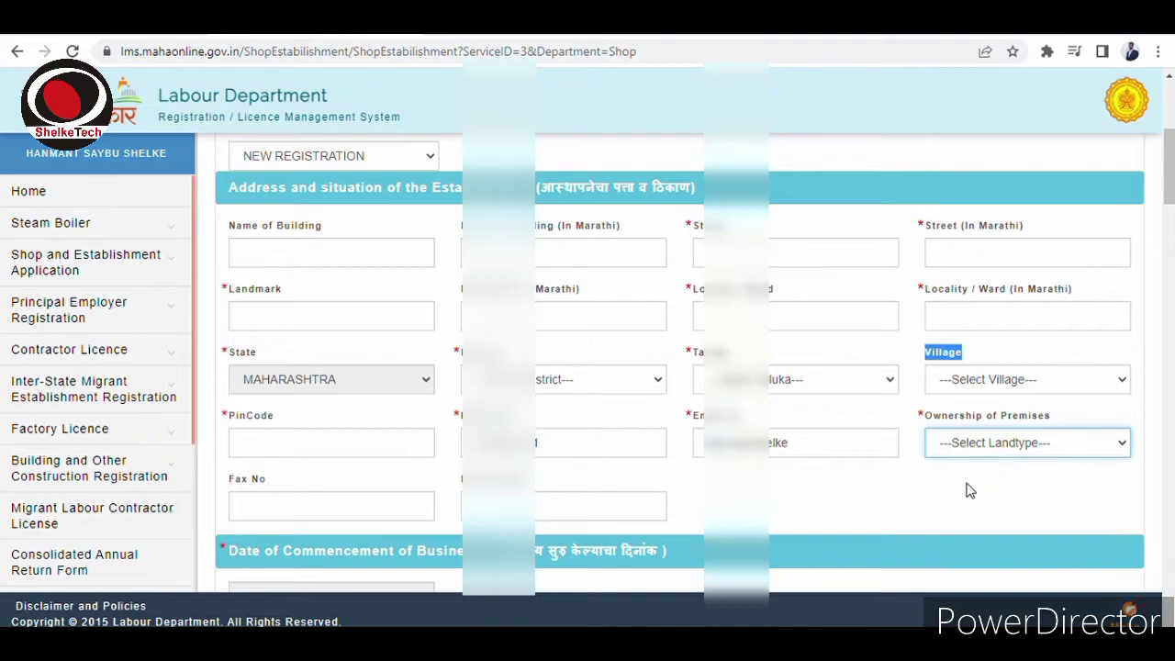
pyautogui.press('Down')
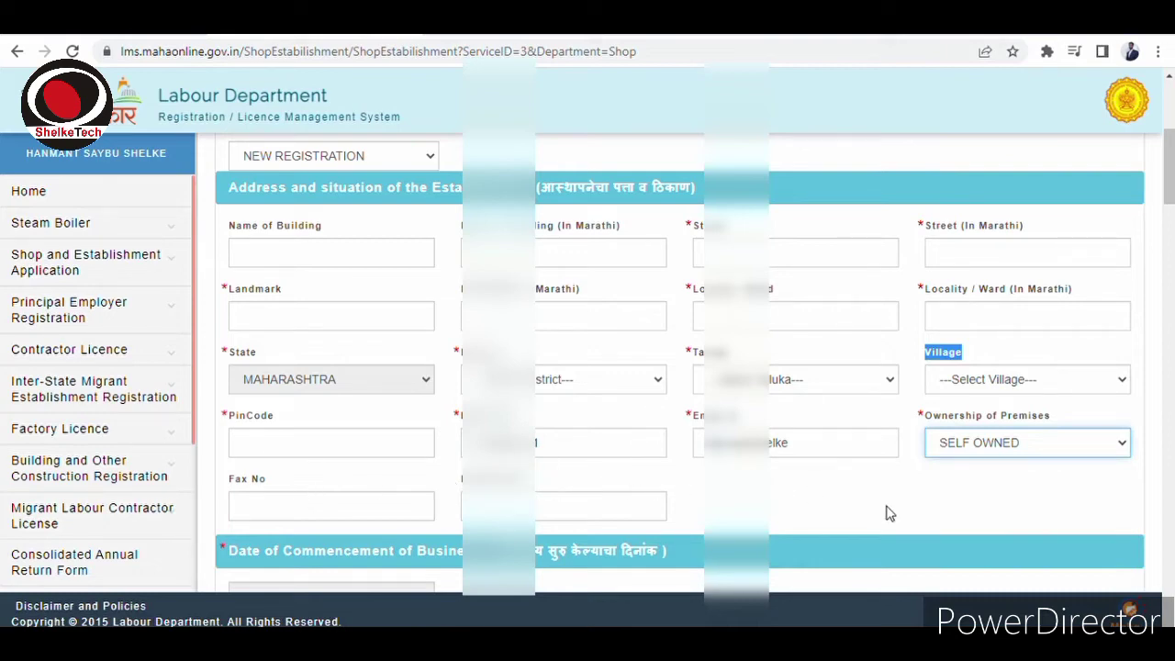
# Check the calendar offered for the establishment's date of commencement of business without choosing a date.
pyautogui.scroll(-3, 853, 503)
pyautogui.scroll(-2, 834, 489)
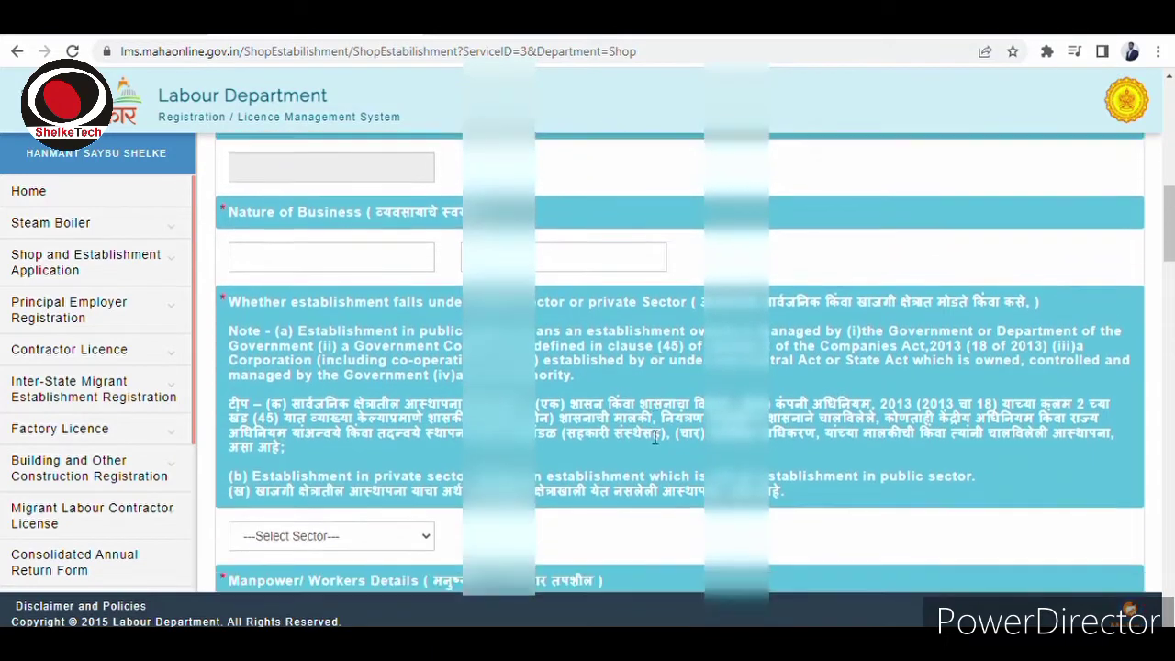
pyautogui.scroll(1, 663, 431)
pyautogui.scroll(1, 662, 431)
pyautogui.click(323, 249)
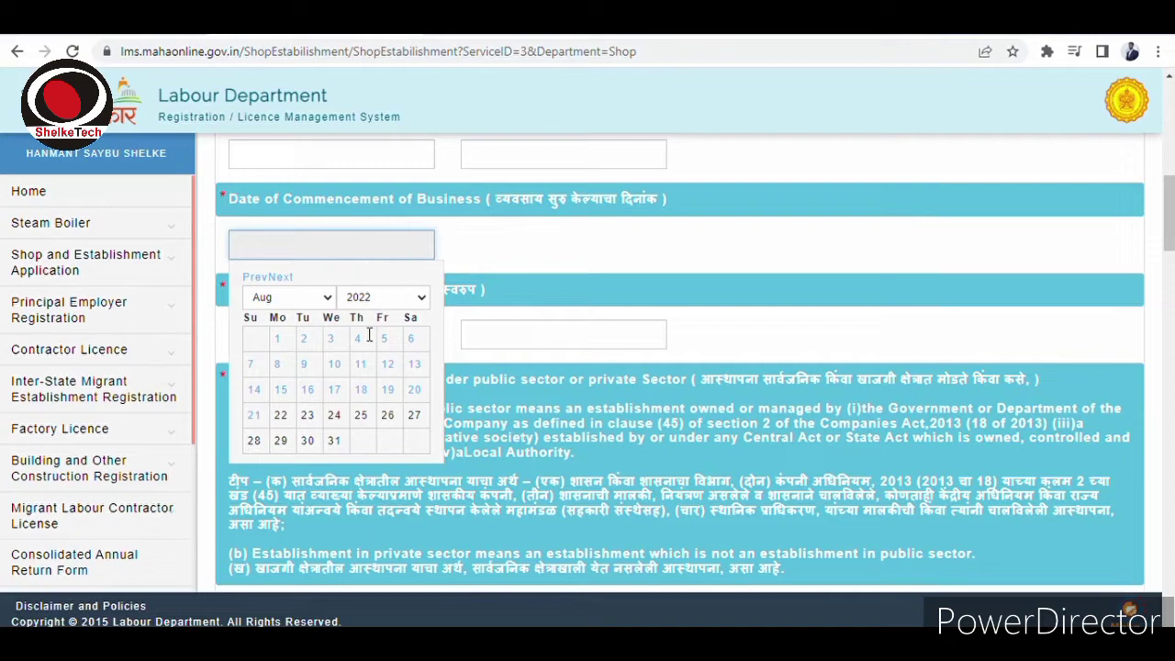
pyautogui.click(504, 269)
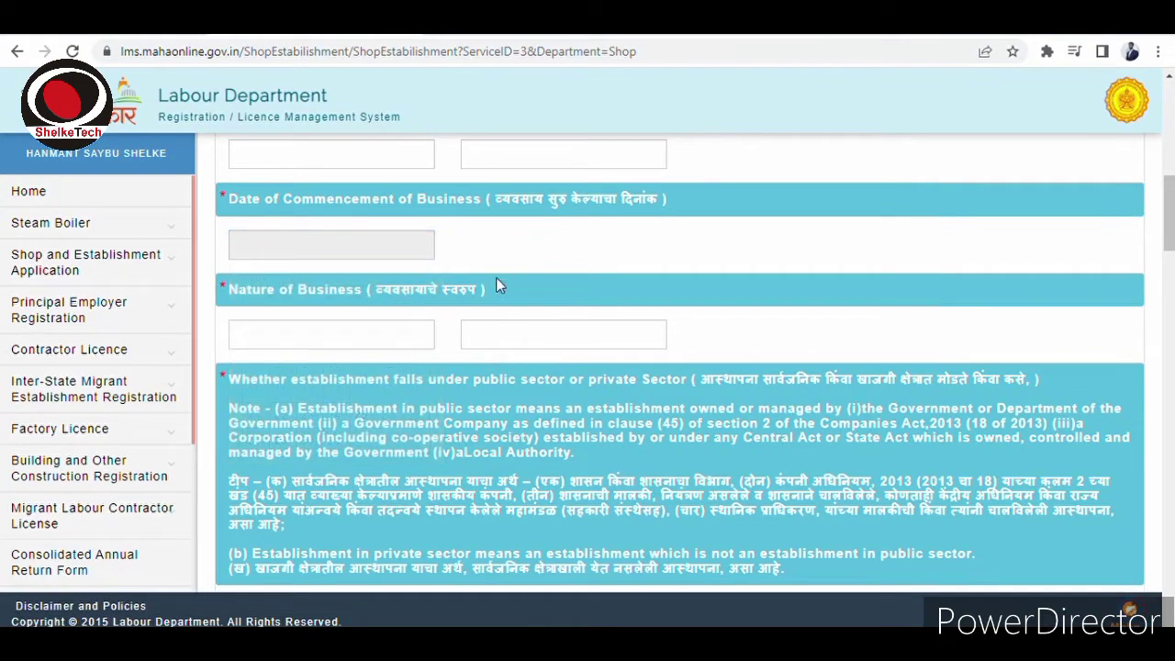
# Try kirana store and csc center as the nature of business, and clear the field.
pyautogui.moveTo(224, 294); pyautogui.dragTo(484, 295)
pyautogui.click(307, 317)
pyautogui.click(307, 346)
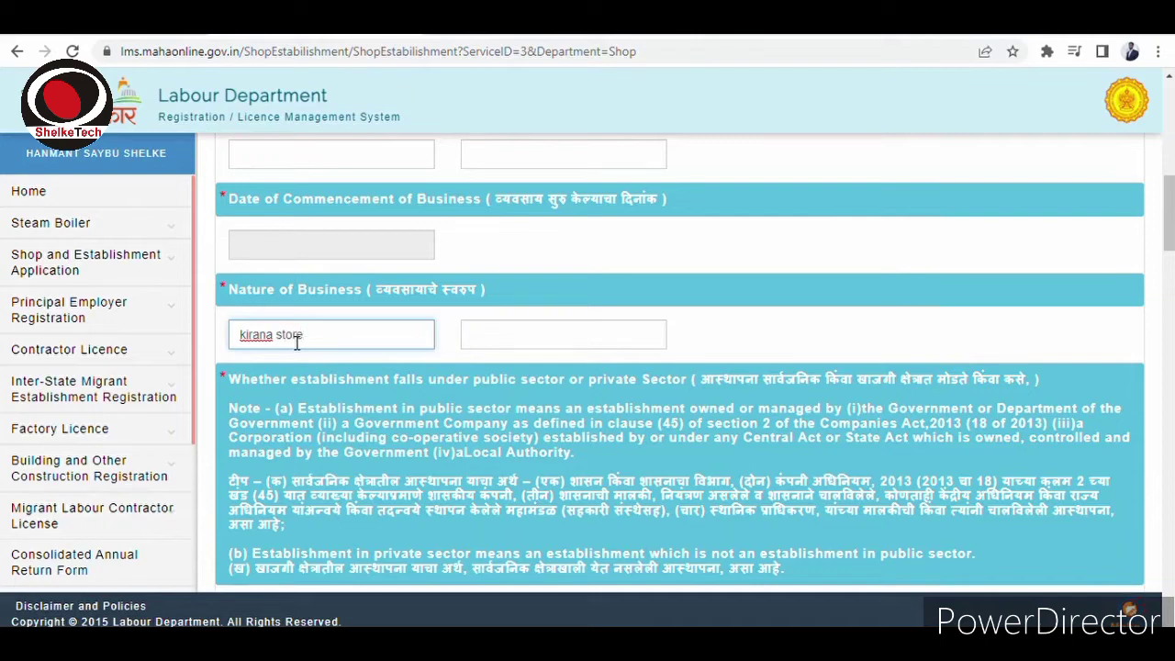
pyautogui.press('BackSpace')
pyautogui.press('BackSpace')
pyautogui.press('BackSpace')
pyautogui.press('BackSpace')
pyautogui.press('BackSpace')
pyautogui.press('BackSpace')
pyautogui.press('BackSpace')
pyautogui.press('BackSpace')
pyautogui.press('BackSpace')
pyautogui.press('BackSpace')
pyautogui.press('BackSpace')
pyautogui.moveTo(371, 338); pyautogui.dragTo(218, 349)
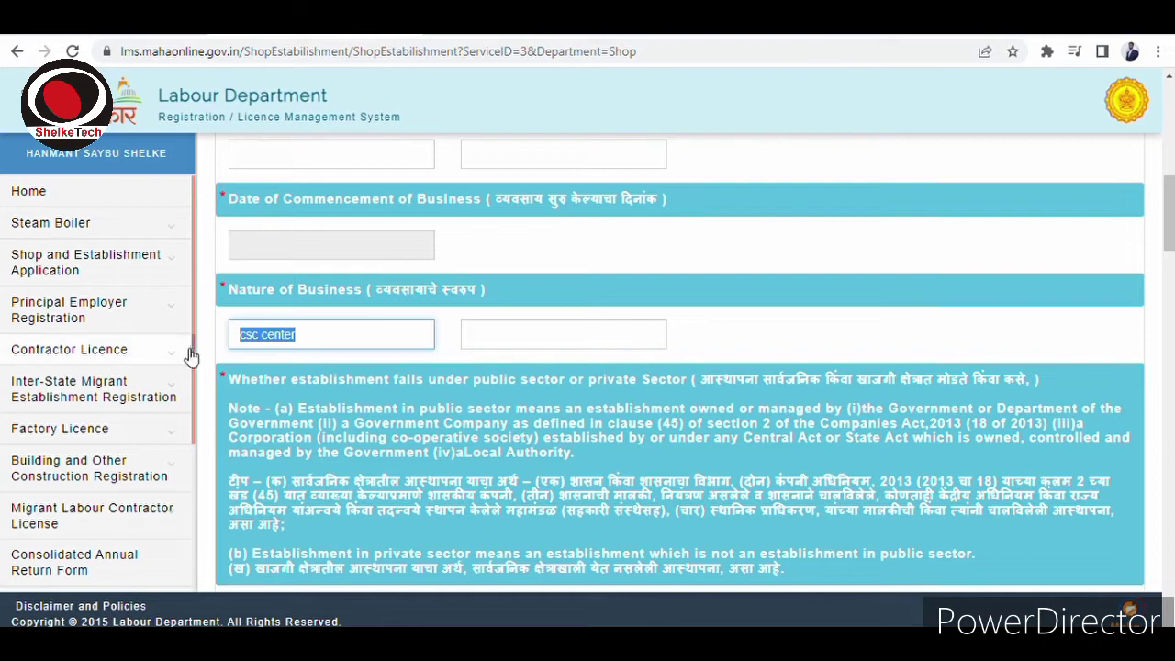
pyautogui.press('BackSpace')
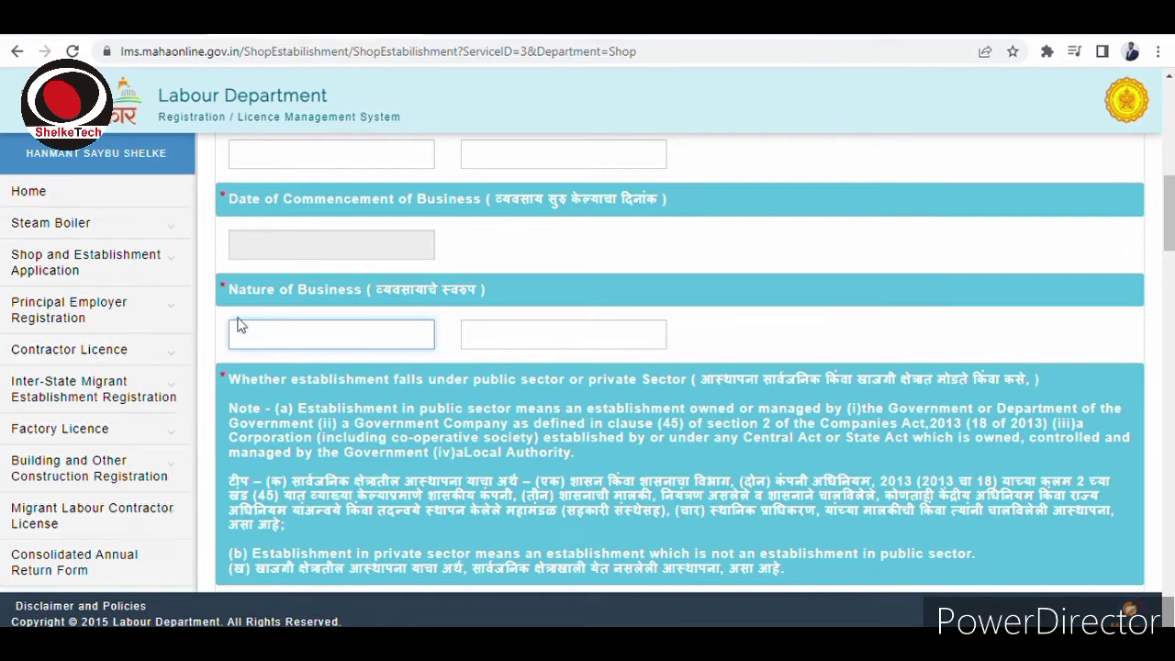
# Set the establishment's sector to PRIVATE.
pyautogui.scroll(-2, 278, 358)
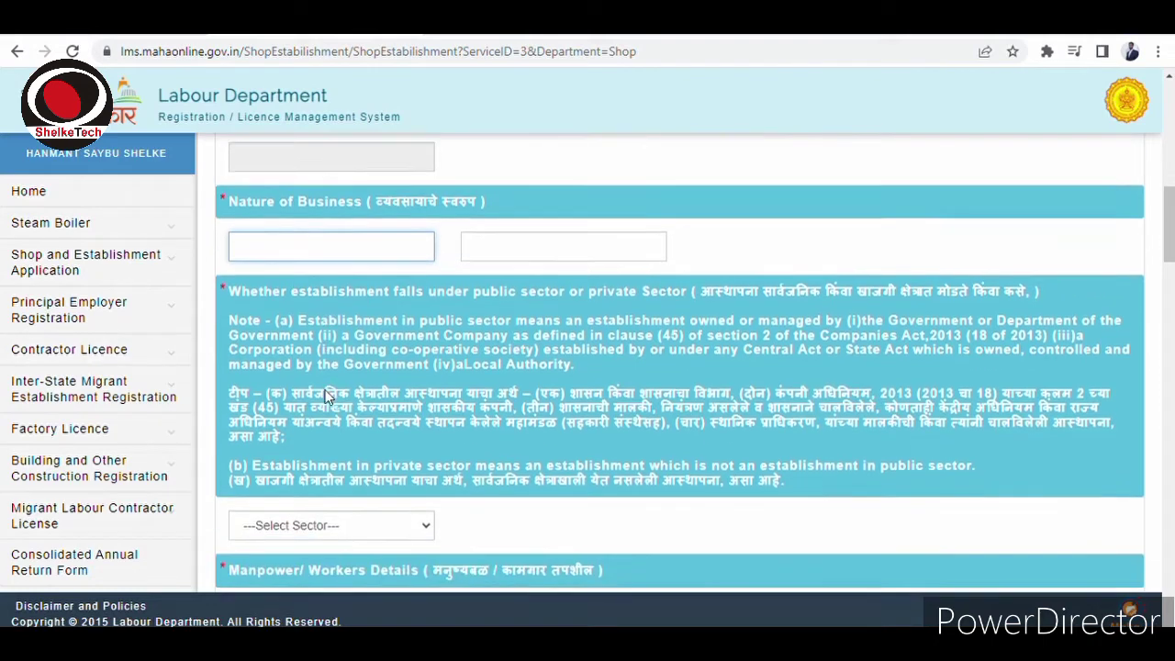
pyautogui.click(338, 441)
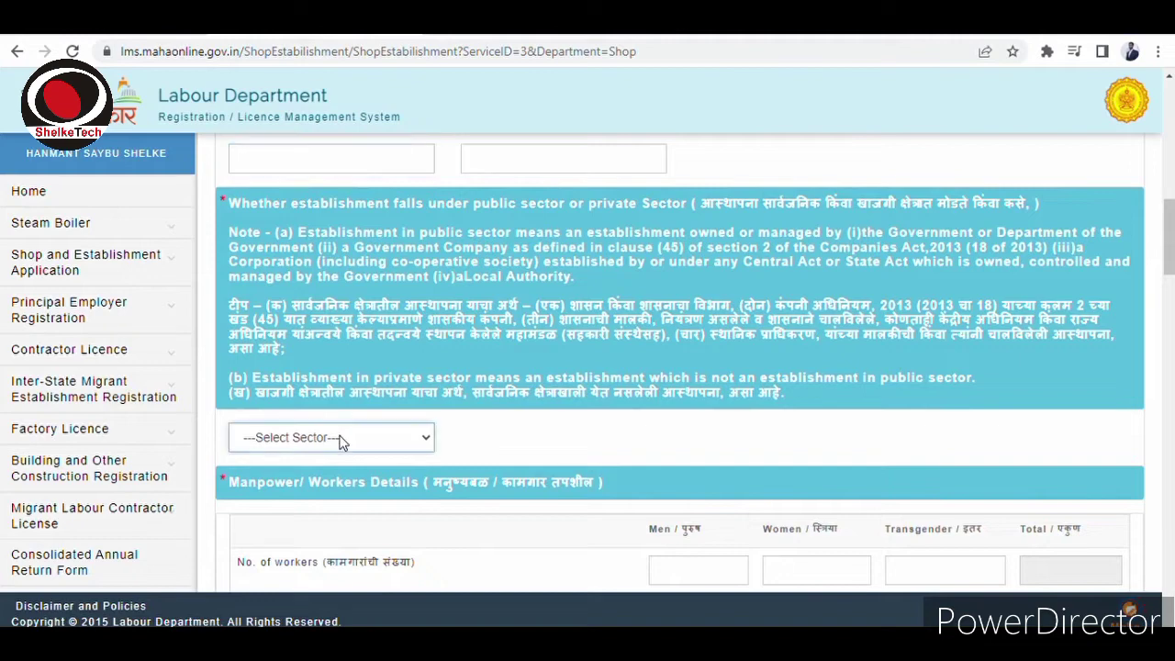
pyautogui.click(296, 476)
# Set the number of workers in the manpower details to 01 men, 00 women and 00 transgender.
pyautogui.scroll(-1, 505, 446)
pyautogui.scroll(-3, 508, 447)
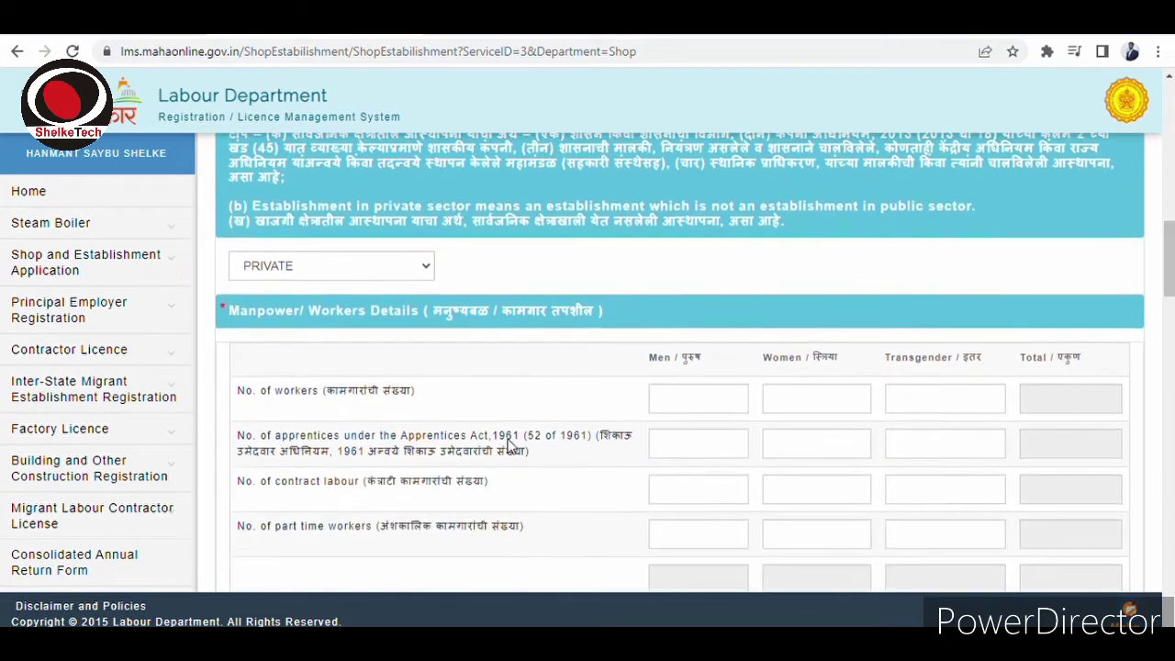
pyautogui.moveTo(237, 223); pyautogui.dragTo(424, 220)
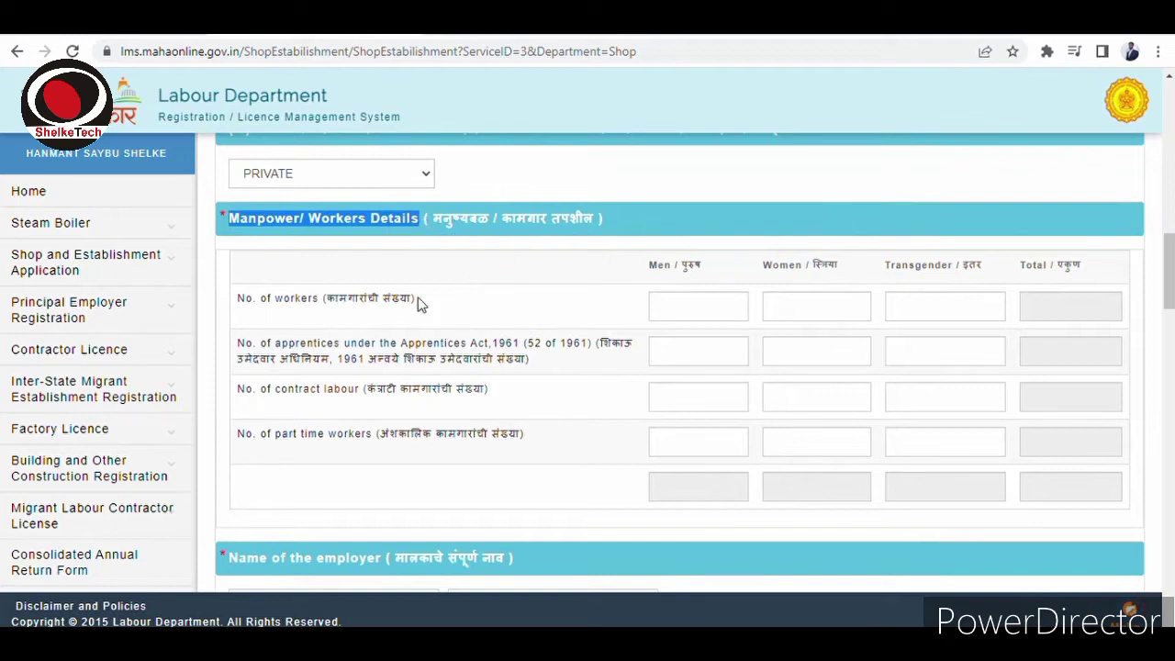
pyautogui.click(679, 306)
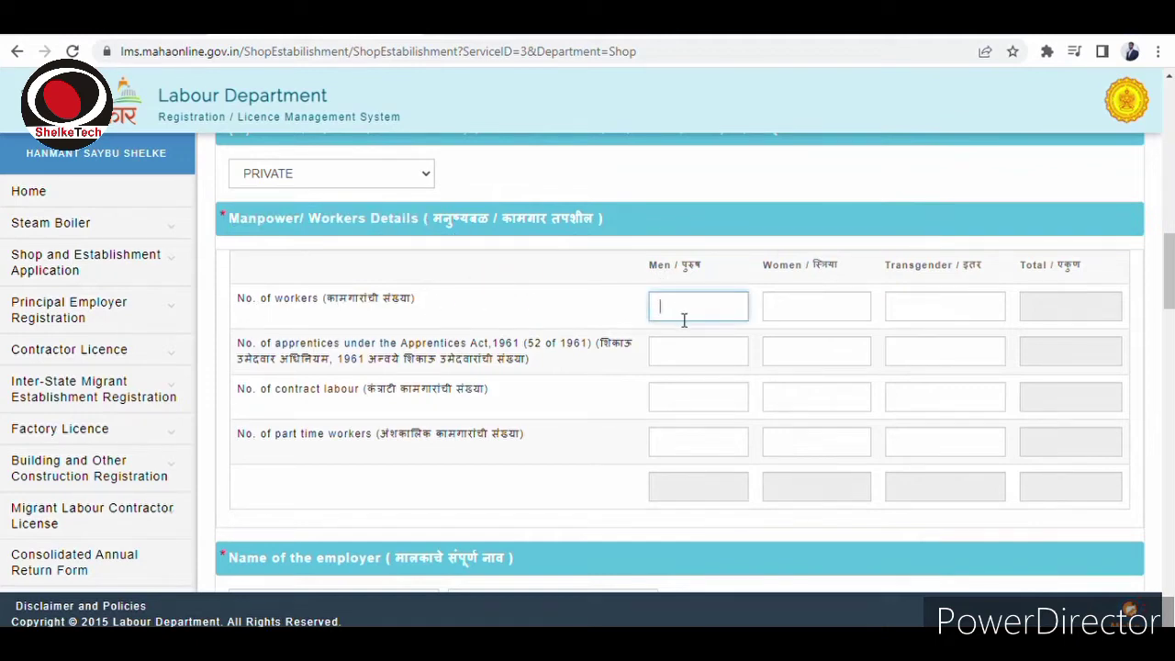
pyautogui.click(805, 309)
pyautogui.write('00')
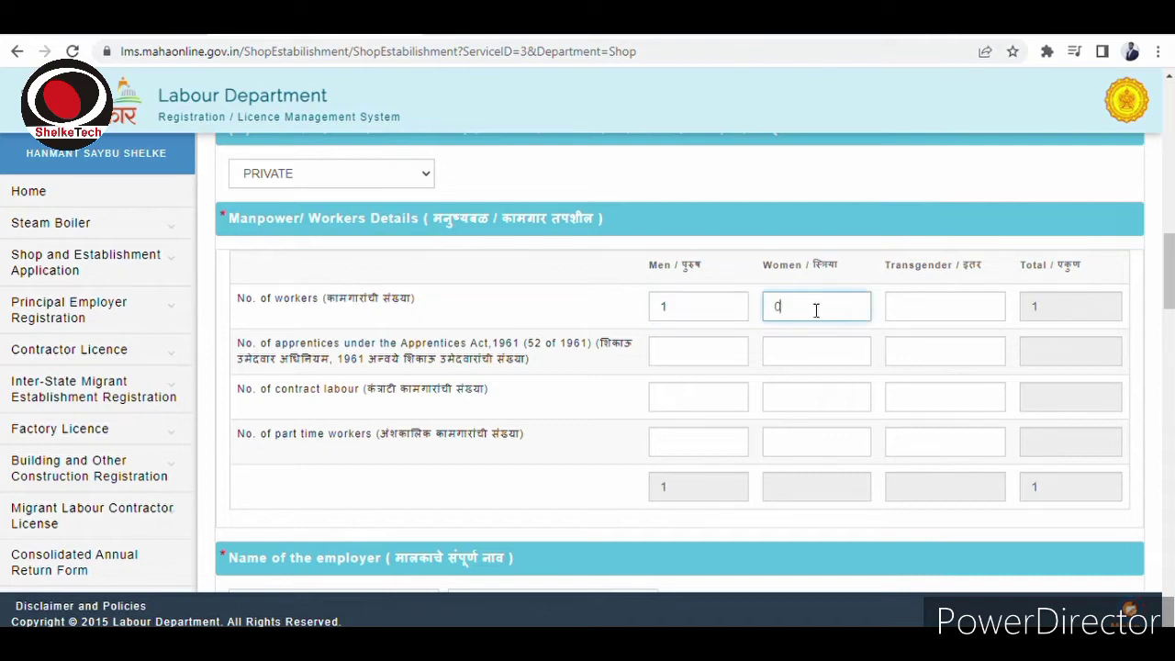
pyautogui.click(914, 321)
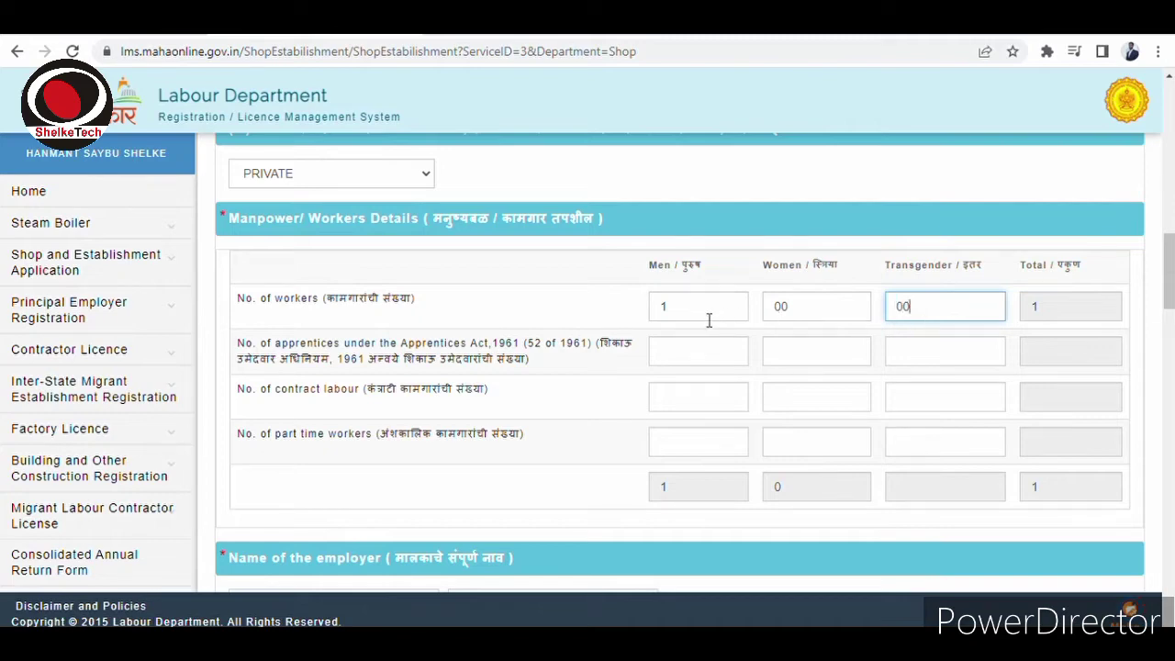
pyautogui.click(665, 315)
pyautogui.write('0')
# Enter 00 apprentices under the Apprentices Act for men, women and transgender.
pyautogui.click(661, 352)
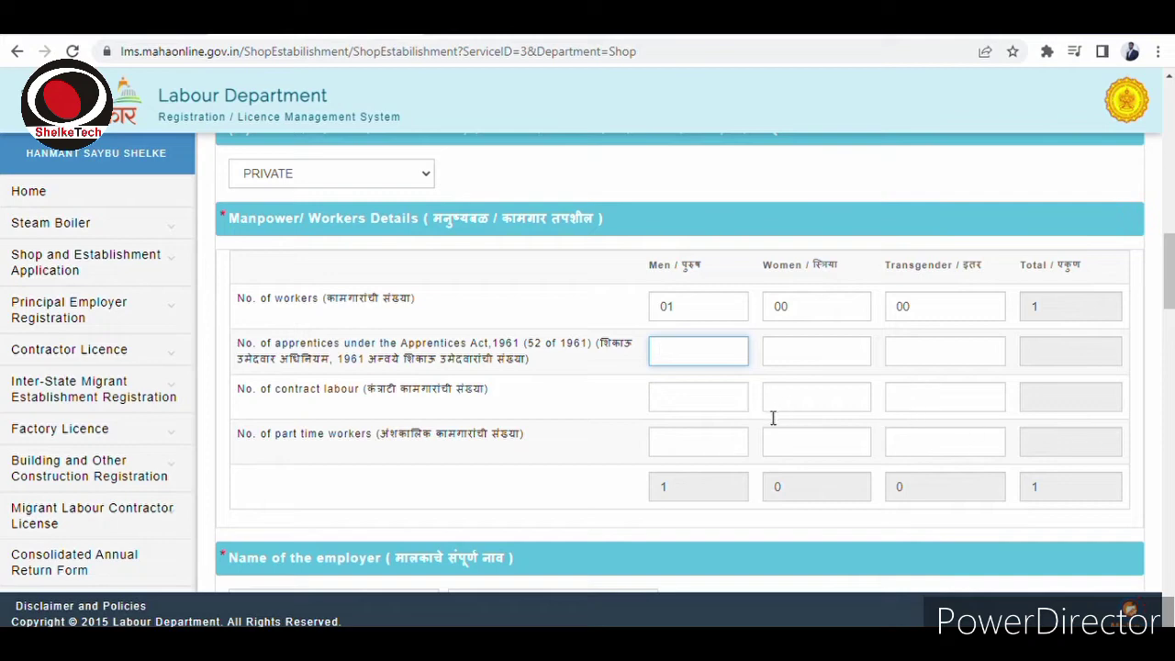
pyautogui.write('00')
pyautogui.click(805, 359)
pyautogui.write('00')
pyautogui.click(936, 361)
pyautogui.write('00')
# Enter 00 for the number of contract labour for men, women and transgender.
pyautogui.click(737, 407)
pyautogui.write('00')
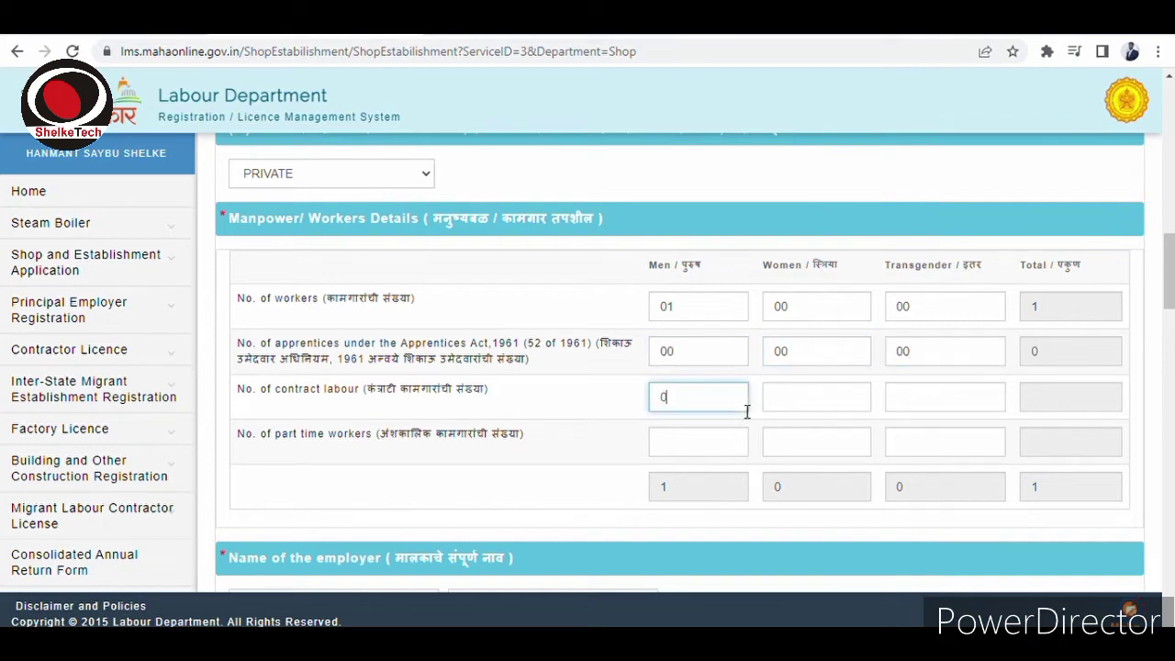
pyautogui.click(811, 410)
pyautogui.write('00')
pyautogui.click(923, 412)
pyautogui.write('00')
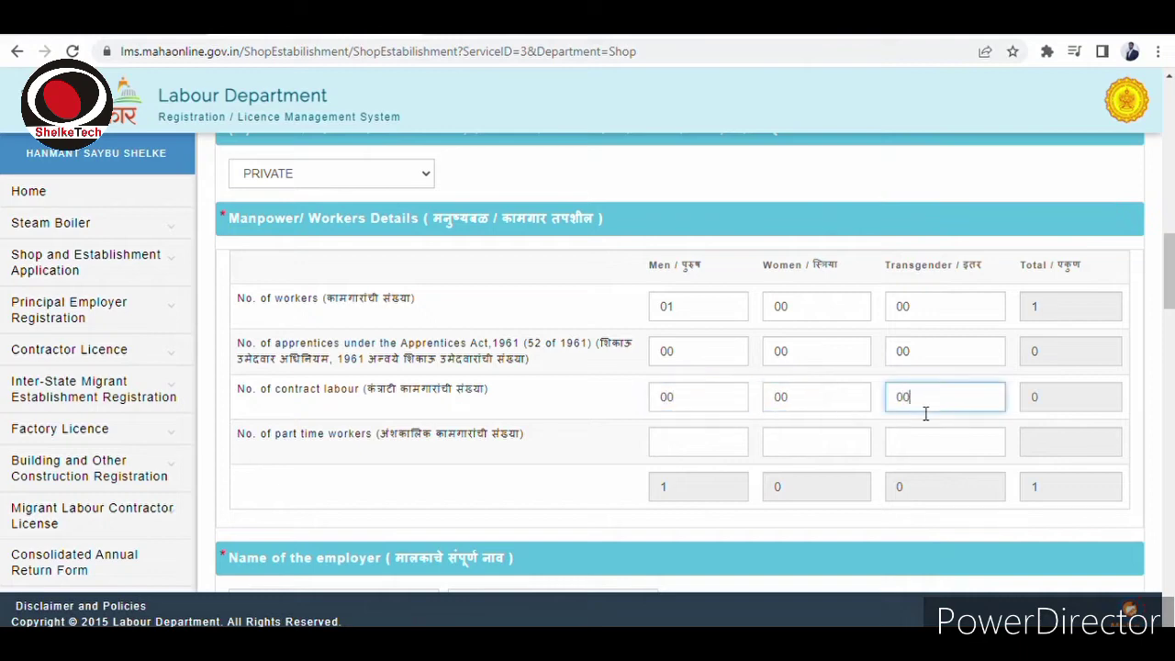
# Enter 00 for the number of part time workers for men, women and transgender.
pyautogui.click(725, 456)
pyautogui.write('00')
pyautogui.click(826, 459)
pyautogui.write('00')
pyautogui.click(916, 447)
pyautogui.write('00')
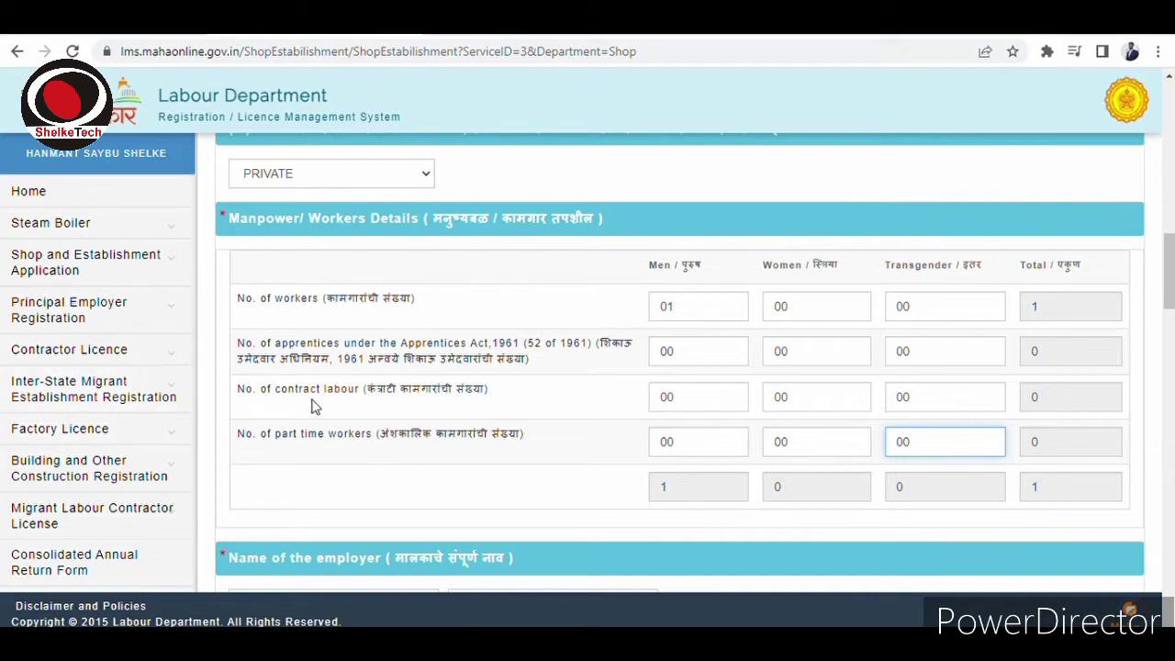
pyautogui.click(561, 511)
# Examine the employer's name and residential address sections, including the street, landmark, locality, resident since and Aadhar number fields.
pyautogui.scroll(-1, 872, 385)
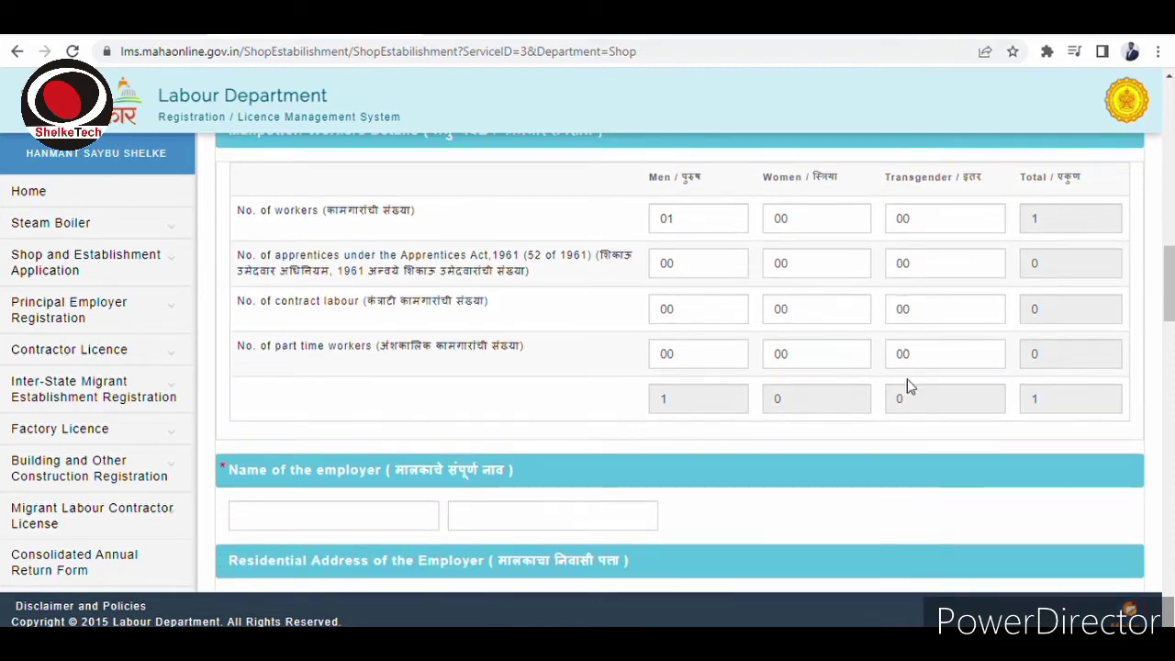
pyautogui.scroll(-2, 909, 386)
pyautogui.scroll(-2, 909, 385)
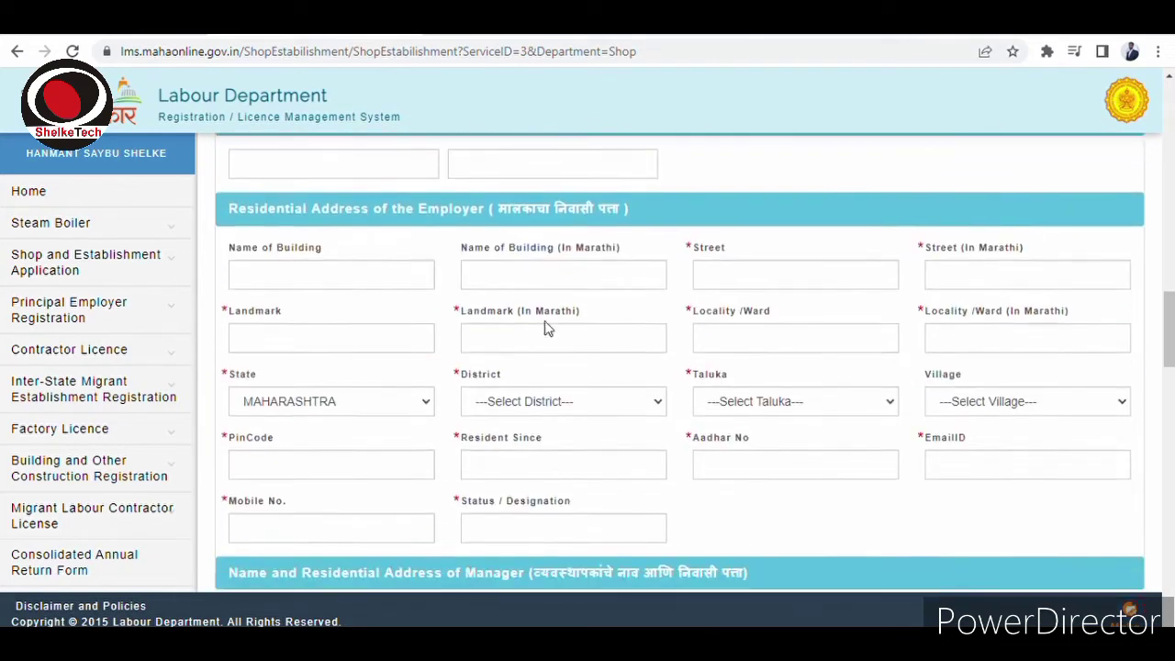
pyautogui.scroll(1, 683, 343)
pyautogui.moveTo(227, 209); pyautogui.dragTo(502, 218)
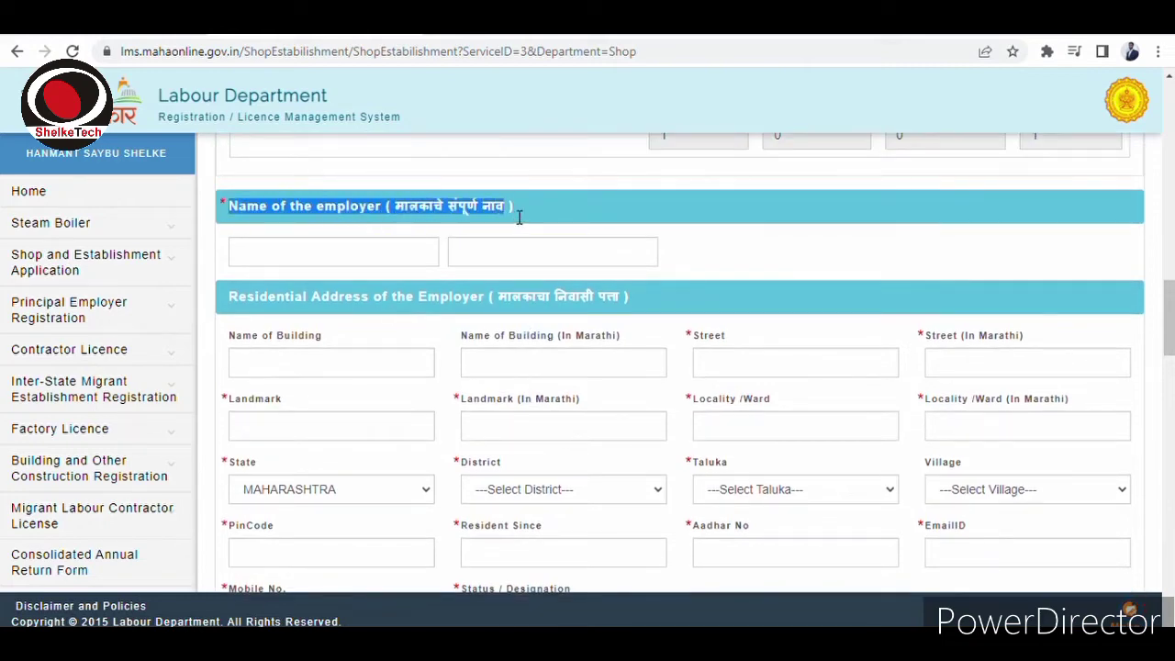
pyautogui.click(279, 257)
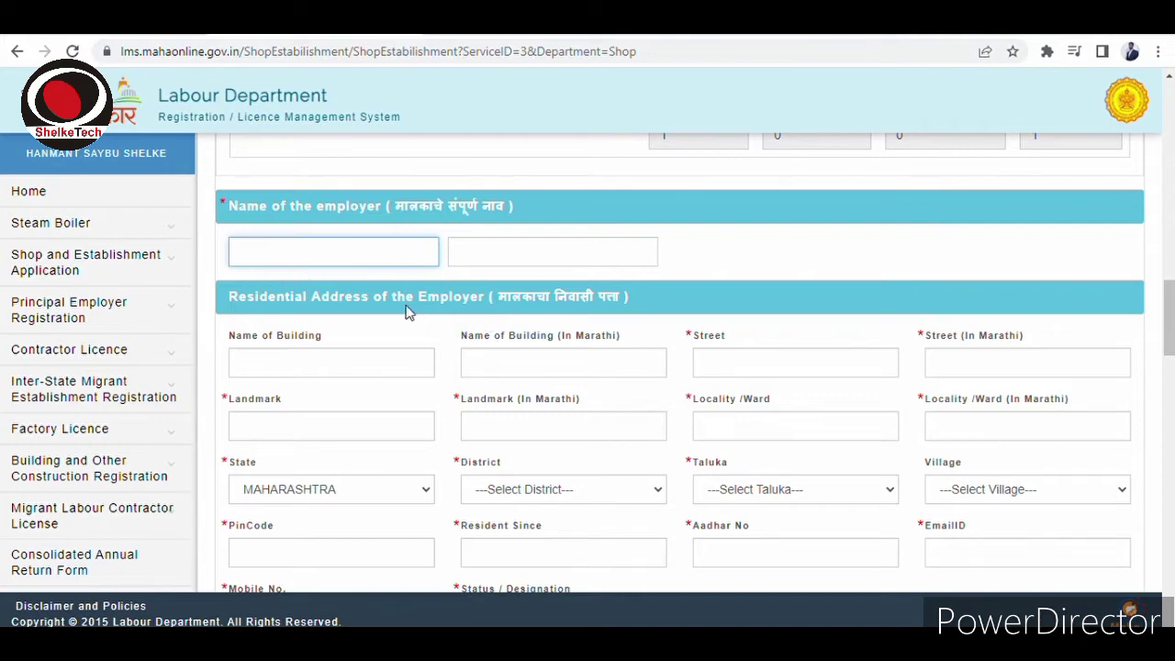
pyautogui.scroll(-1, 409, 312)
pyautogui.moveTo(228, 213); pyautogui.dragTo(443, 217)
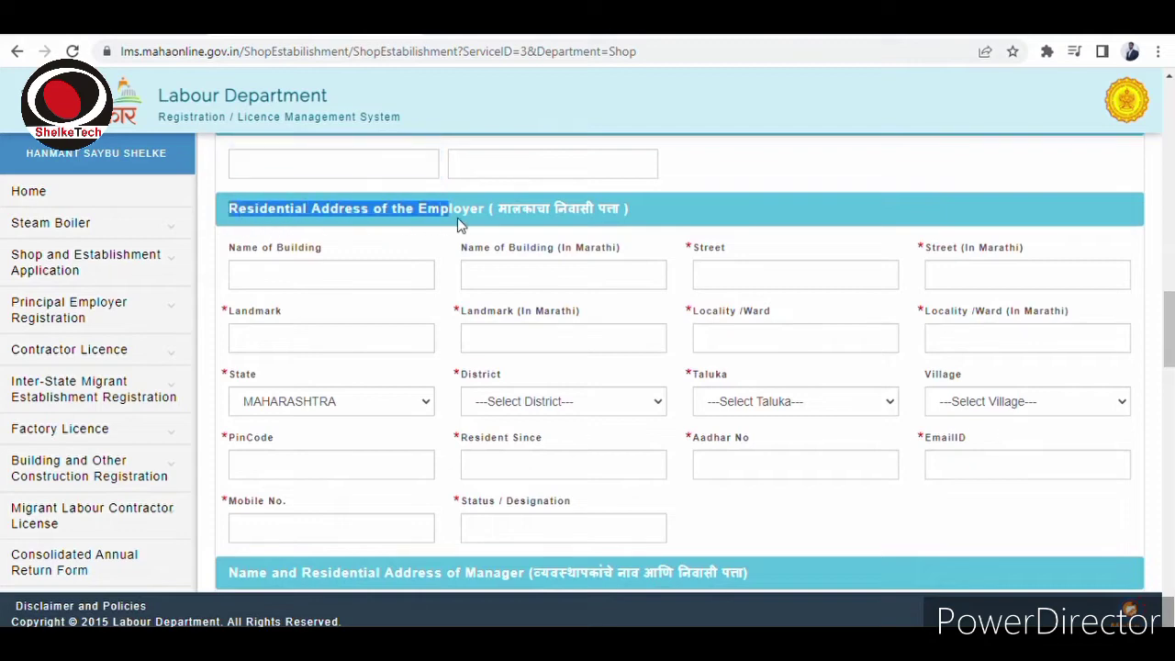
pyautogui.moveTo(222, 256); pyautogui.dragTo(786, 517)
pyautogui.click(529, 378)
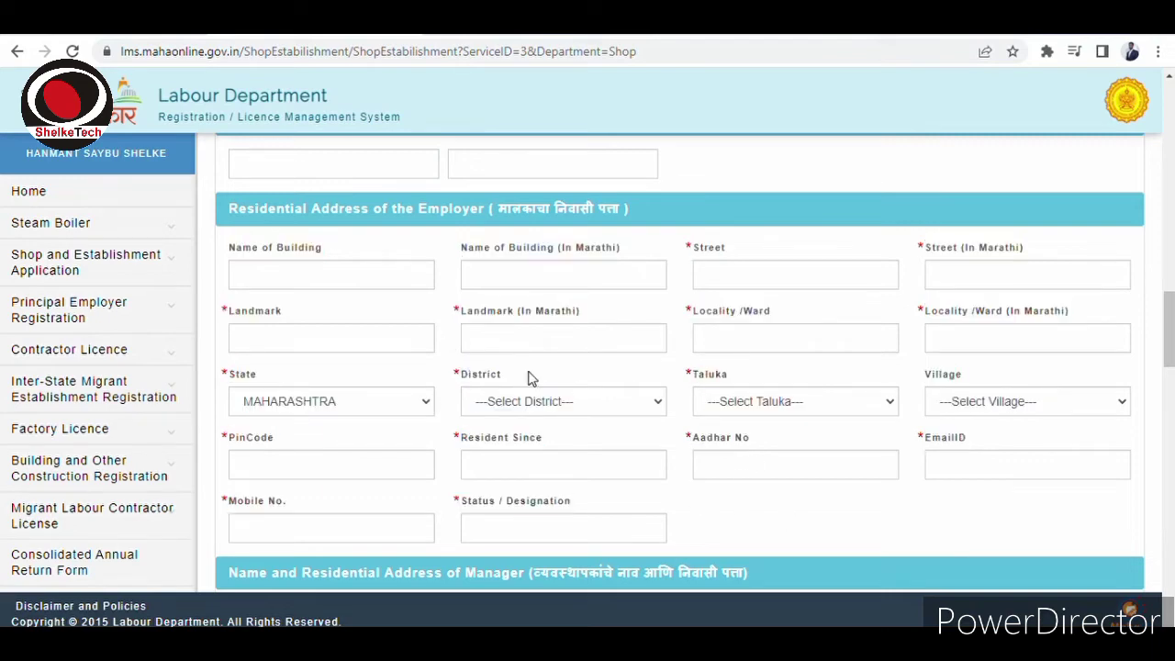
pyautogui.moveTo(687, 262); pyautogui.dragTo(741, 261)
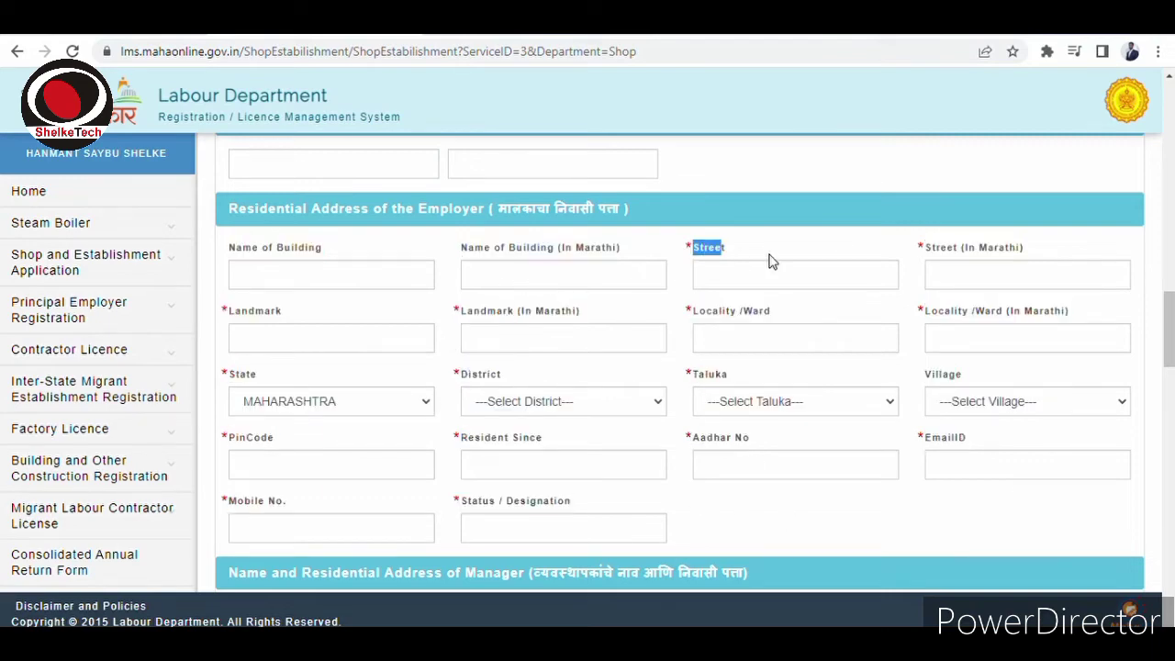
pyautogui.moveTo(208, 325); pyautogui.dragTo(236, 314)
pyautogui.click(241, 335)
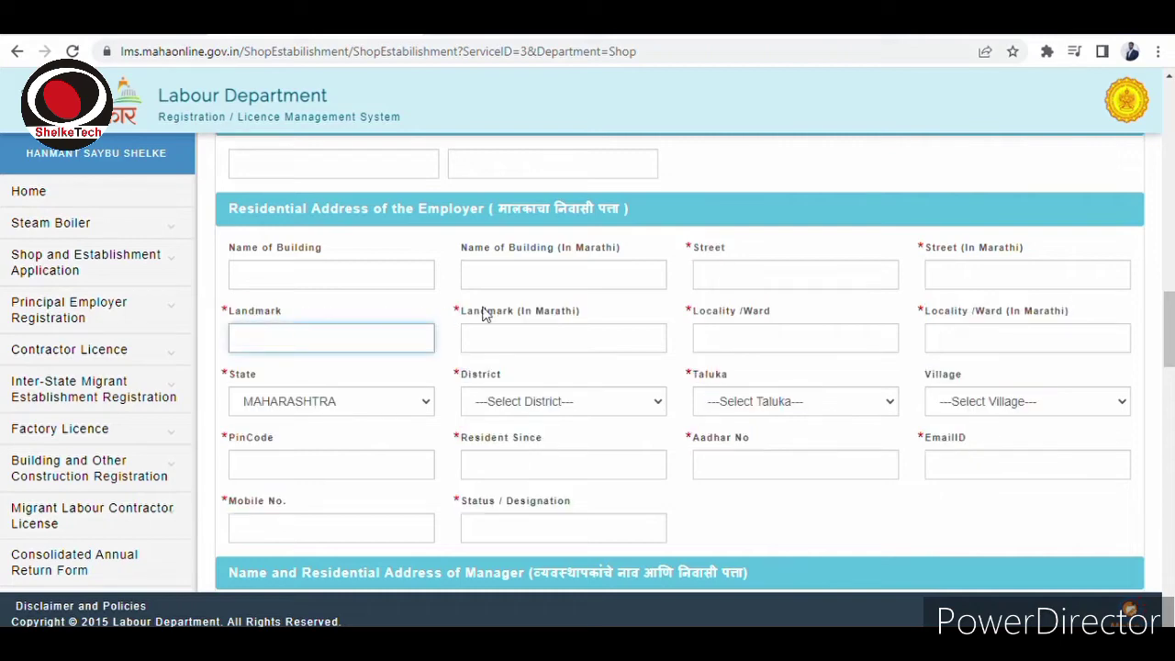
pyautogui.moveTo(694, 312); pyautogui.dragTo(776, 313)
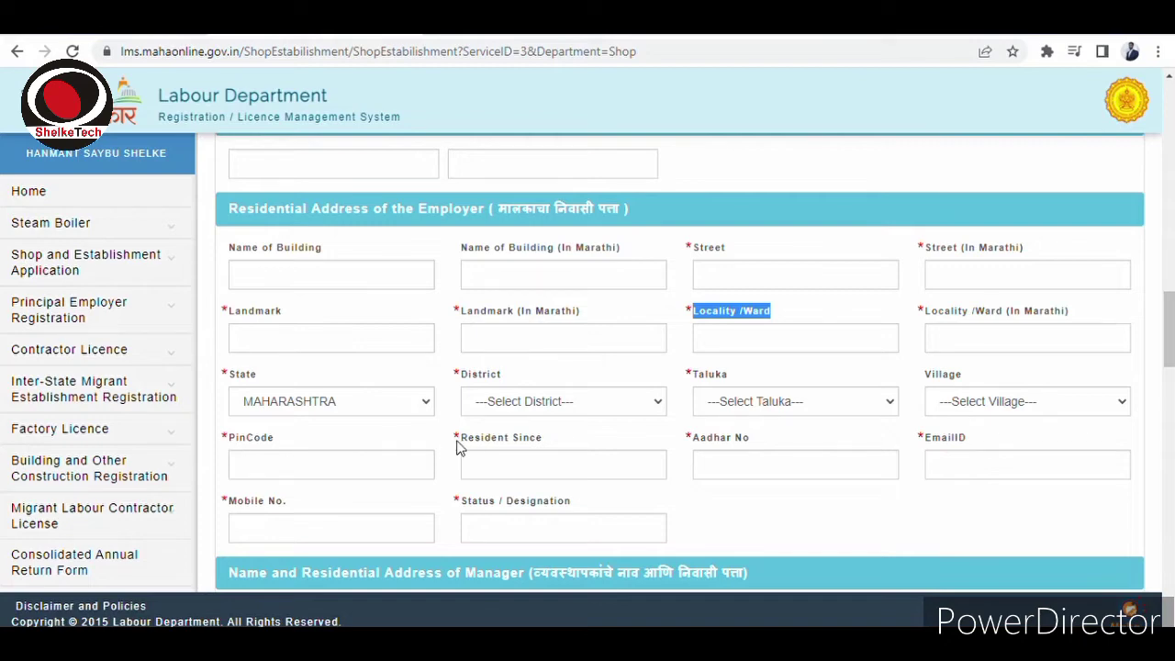
pyautogui.click(514, 478)
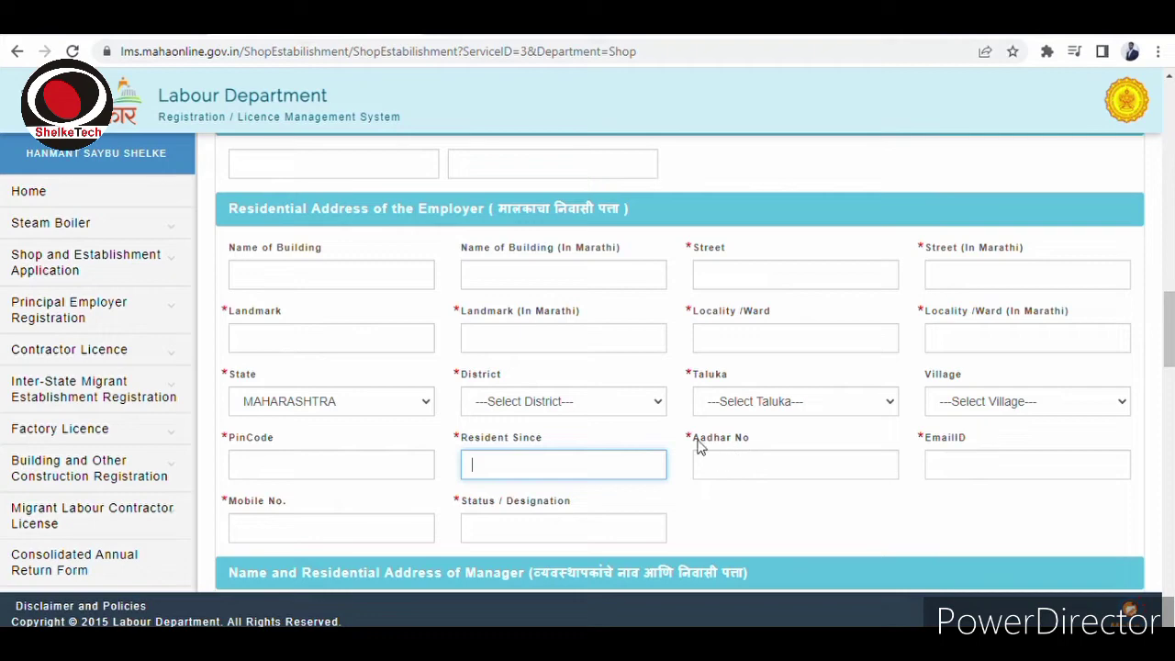
pyautogui.moveTo(695, 441); pyautogui.dragTo(768, 442)
pyautogui.click(774, 445)
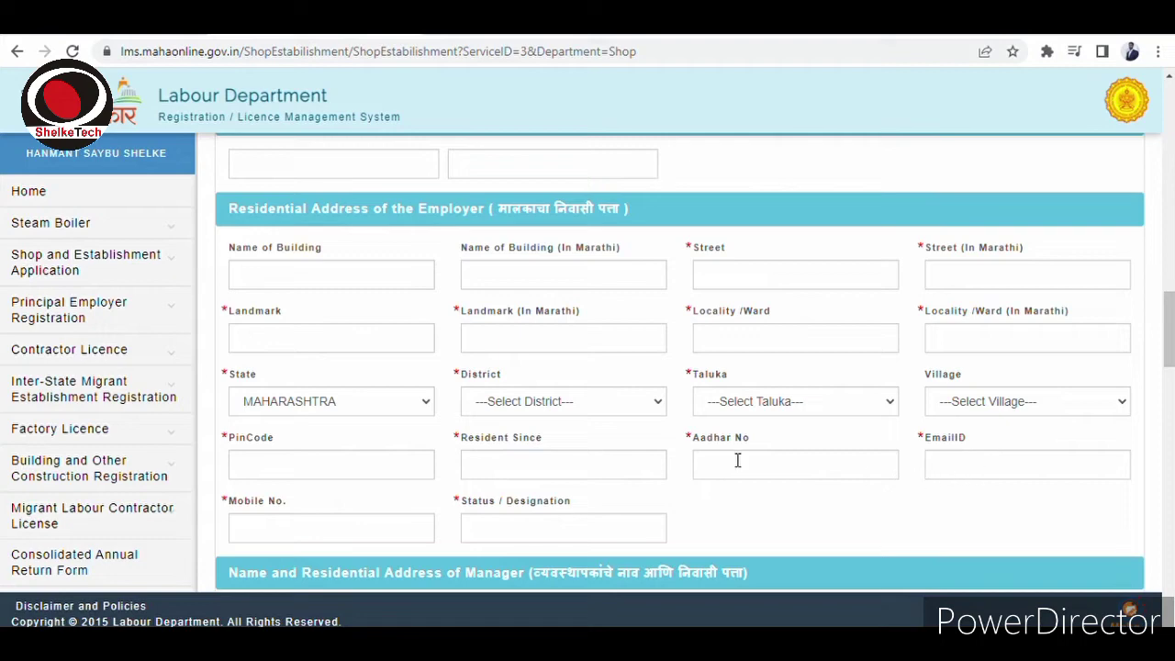
# Enter owner as the employer's status or designation.
pyautogui.scroll(-1, 656, 448)
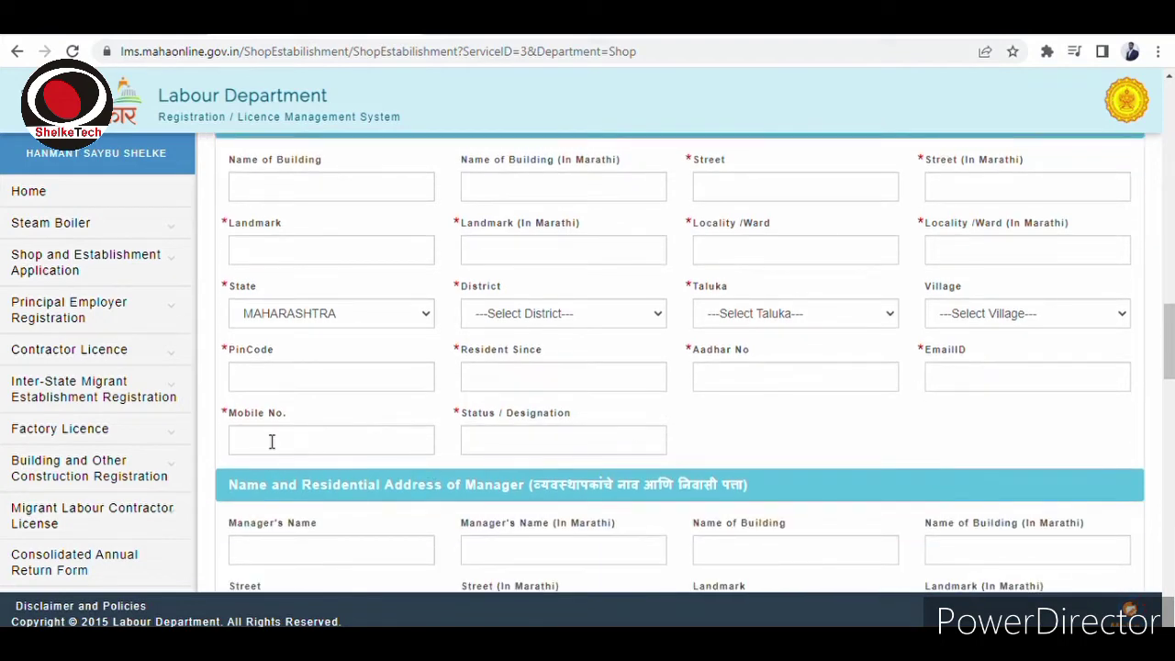
pyautogui.click(516, 442)
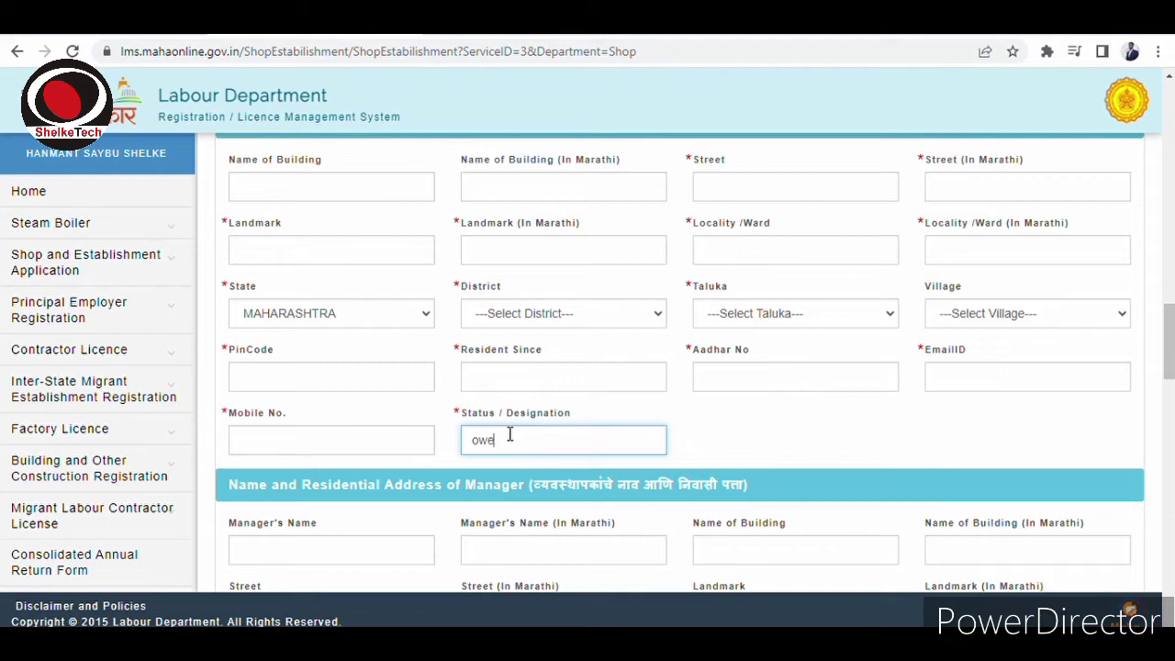
pyautogui.press('BackSpace')
pyautogui.press('BackSpace')
# Set the category of establishment to SHOP and its establishment type to OTHER.
pyautogui.scroll(-3, 511, 437)
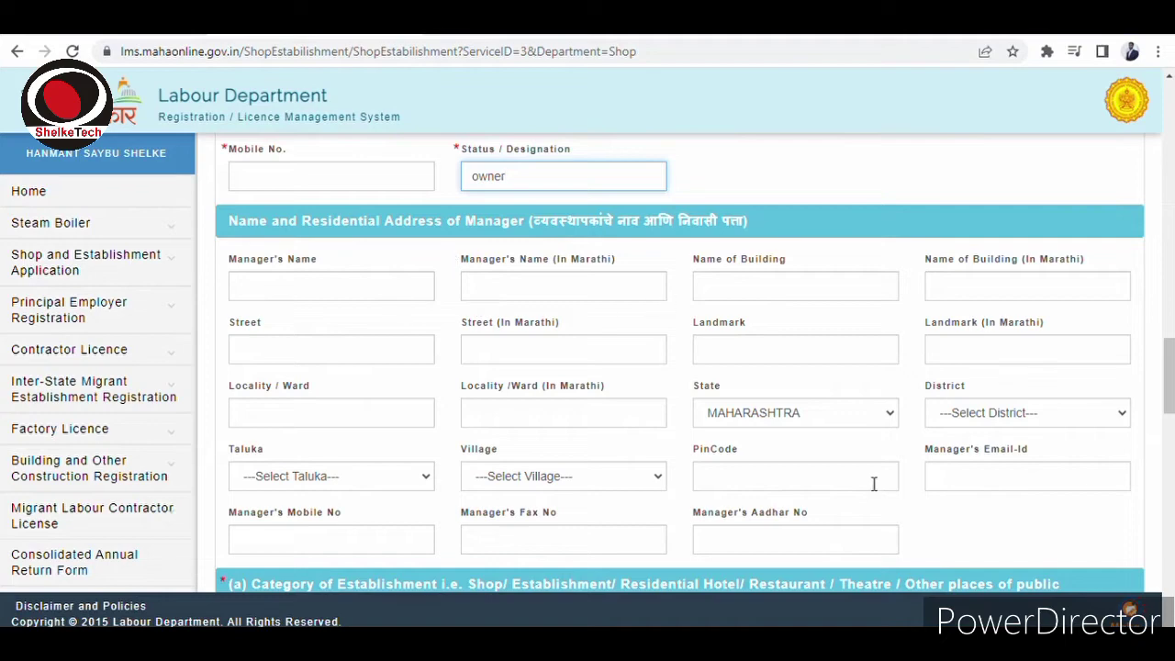
pyautogui.scroll(-5, 768, 333)
pyautogui.scroll(1, 657, 321)
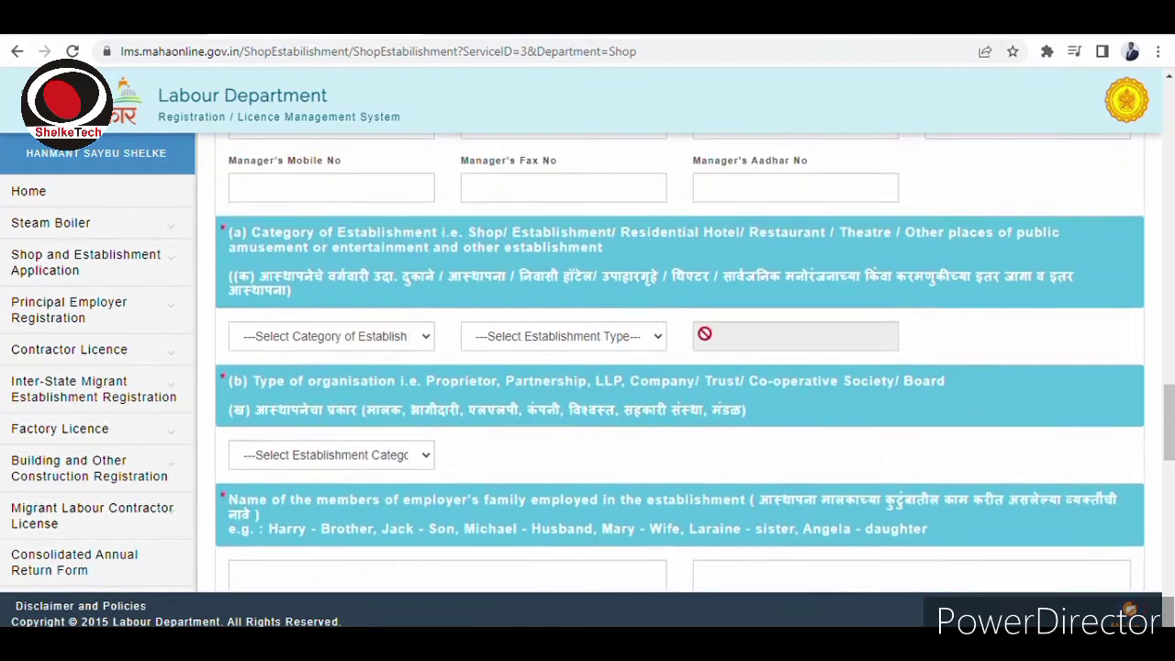
pyautogui.scroll(-1, 355, 322)
pyautogui.click(347, 244)
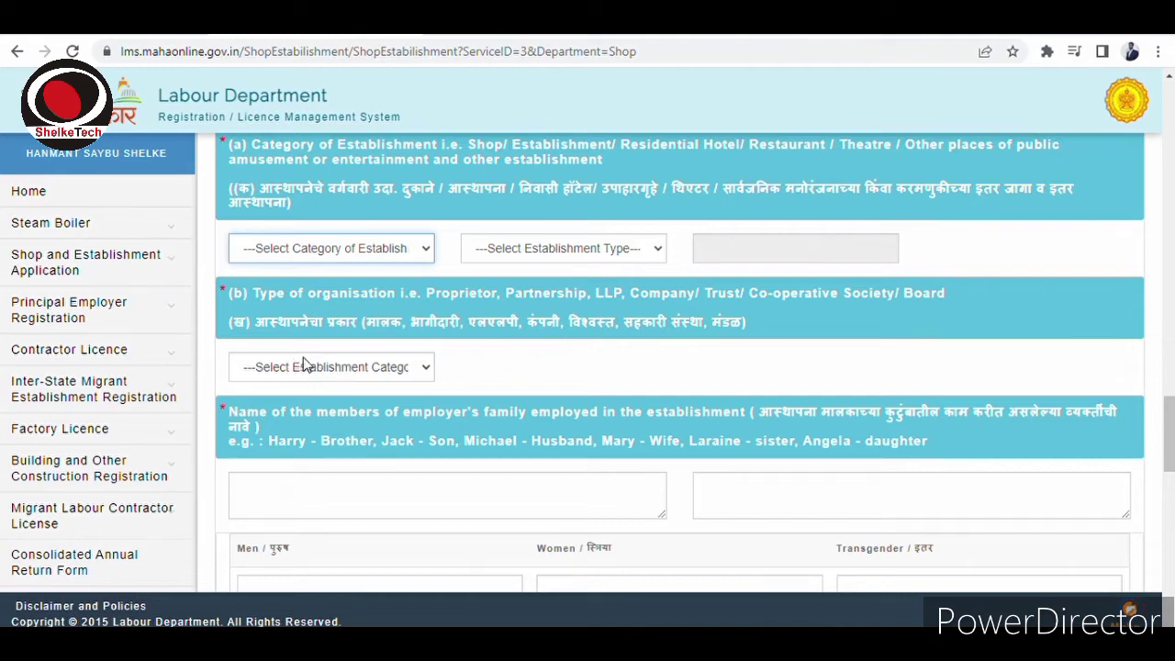
pyautogui.press('Down')
pyautogui.click(537, 246)
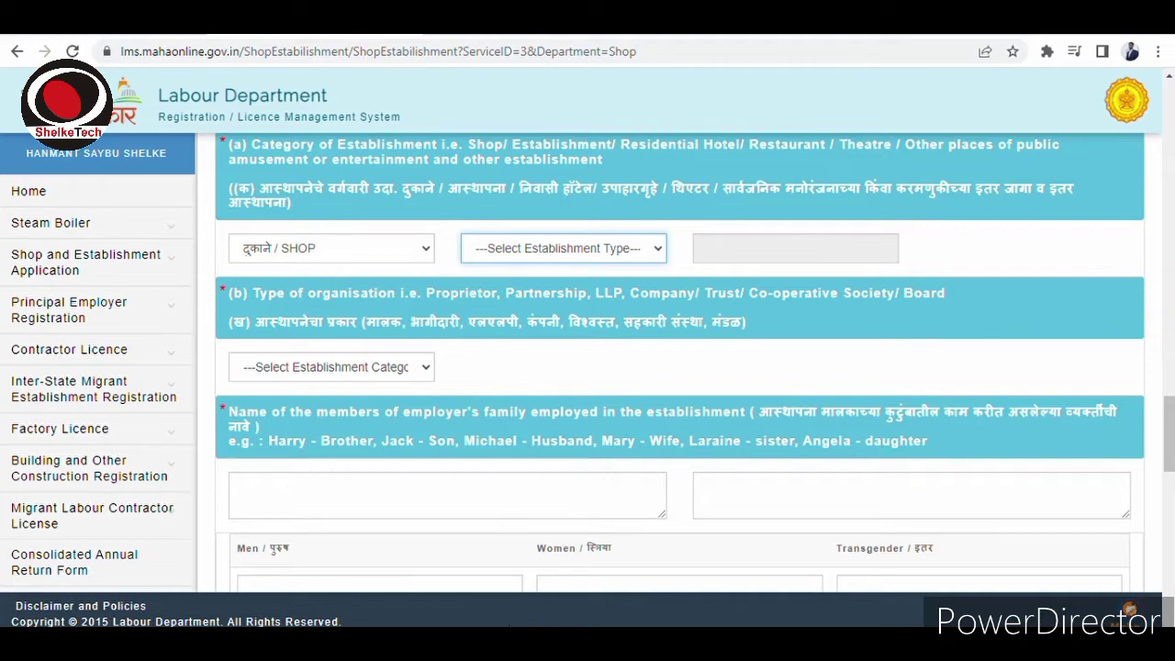
pyautogui.click(650, 575)
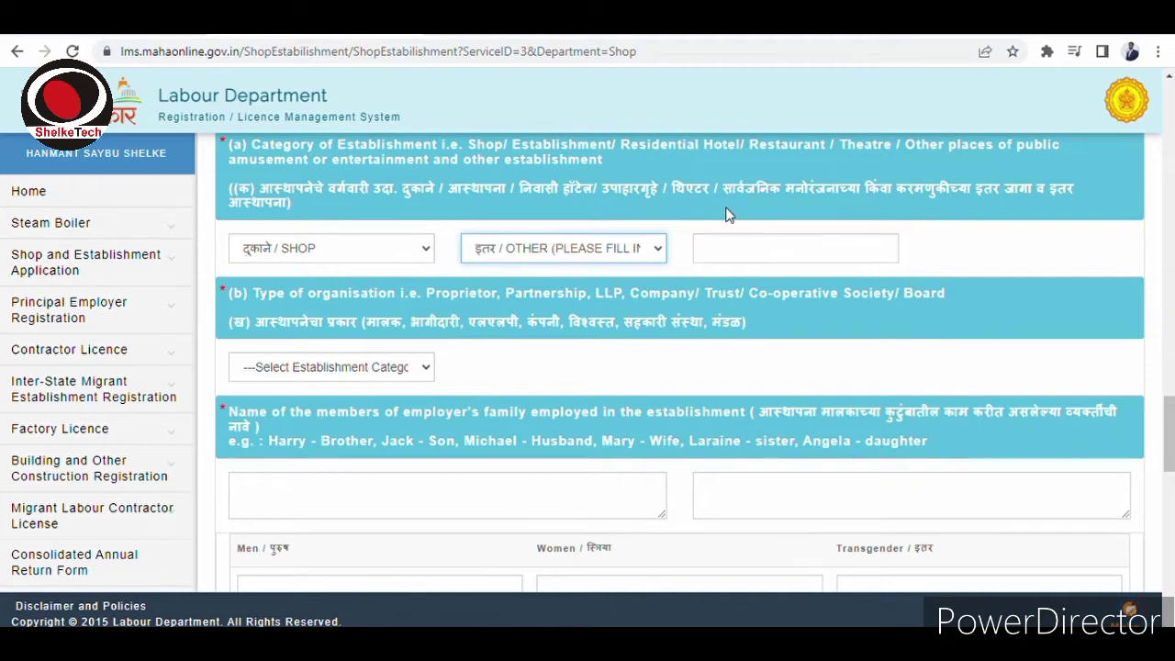
# Set the type of organisation to SELF OWNERSHIP.
pyautogui.click(724, 257)
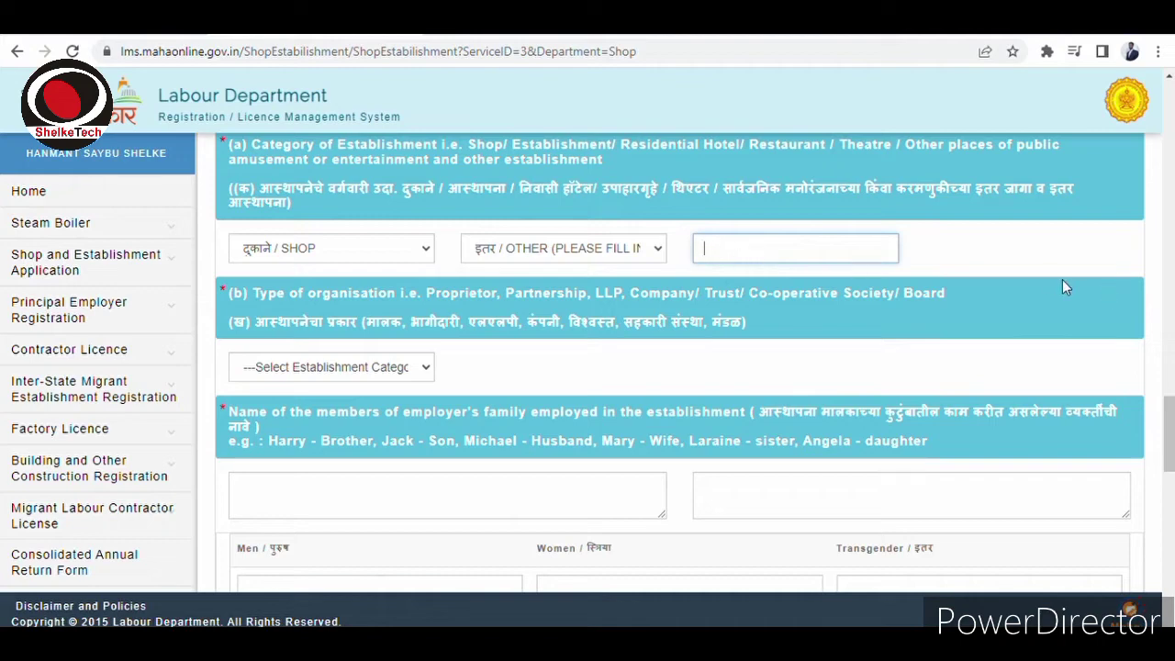
pyautogui.click(315, 372)
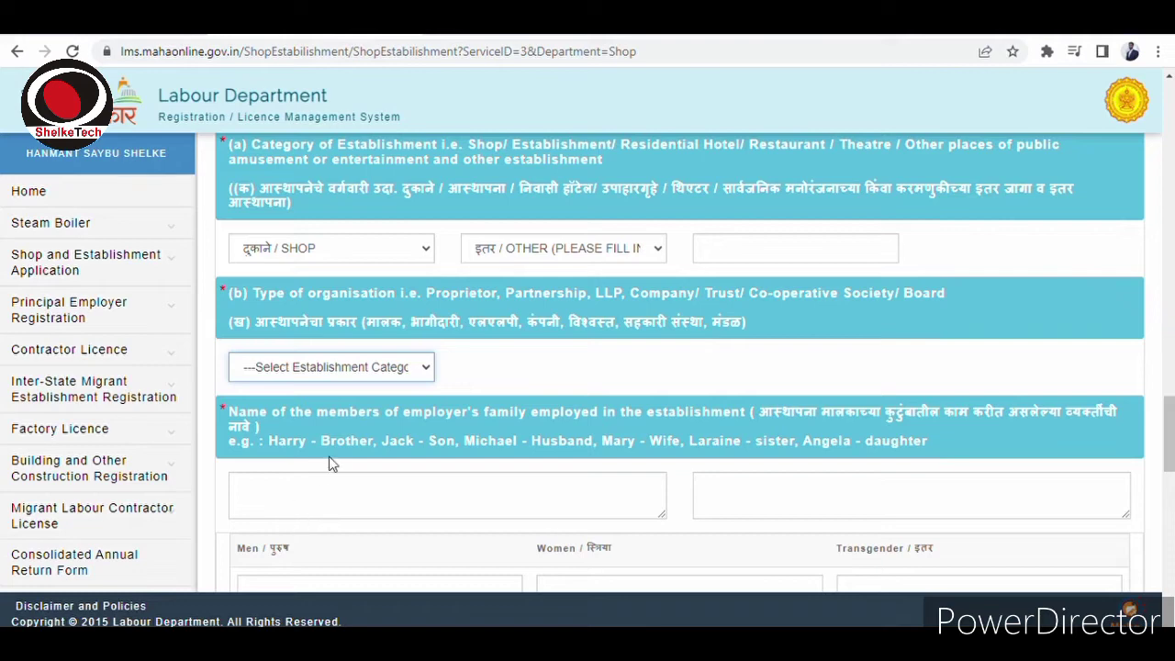
pyautogui.click(320, 407)
# Enter "name - brother , name - son.... etc" for the employed family members, with "नामे - ब्रधर , नामे - सन.... एट्सेट्रा" as the Marathi version.
pyautogui.scroll(-1, 463, 457)
pyautogui.scroll(-1, 464, 456)
pyautogui.moveTo(229, 239); pyautogui.dragTo(757, 248)
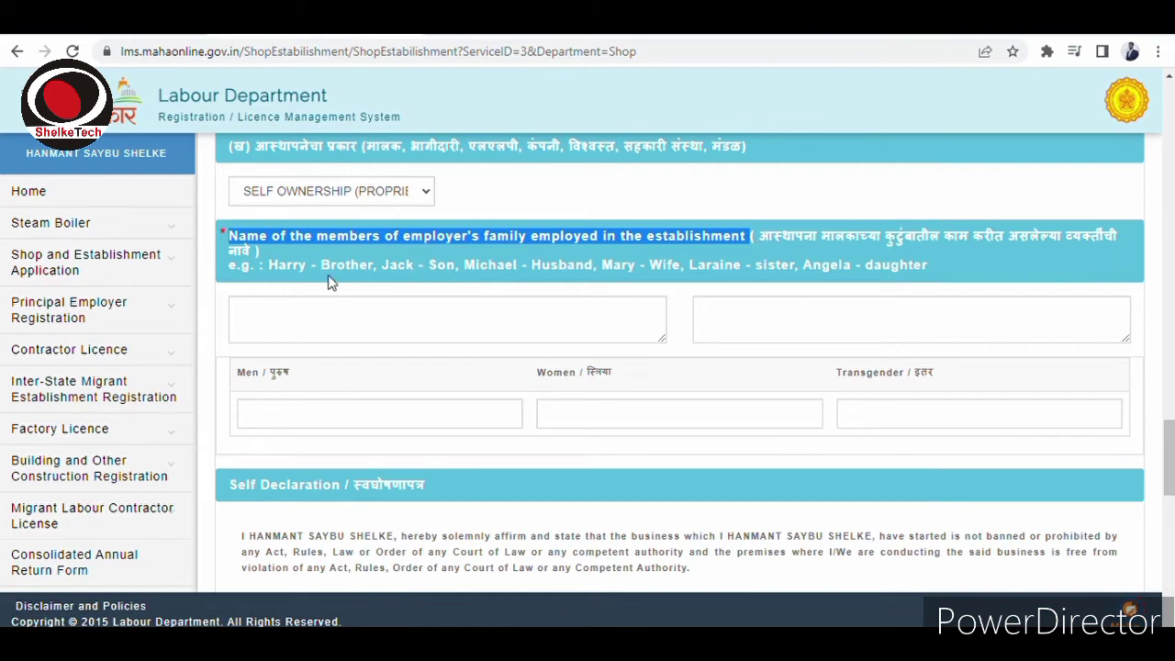
pyautogui.click(270, 306)
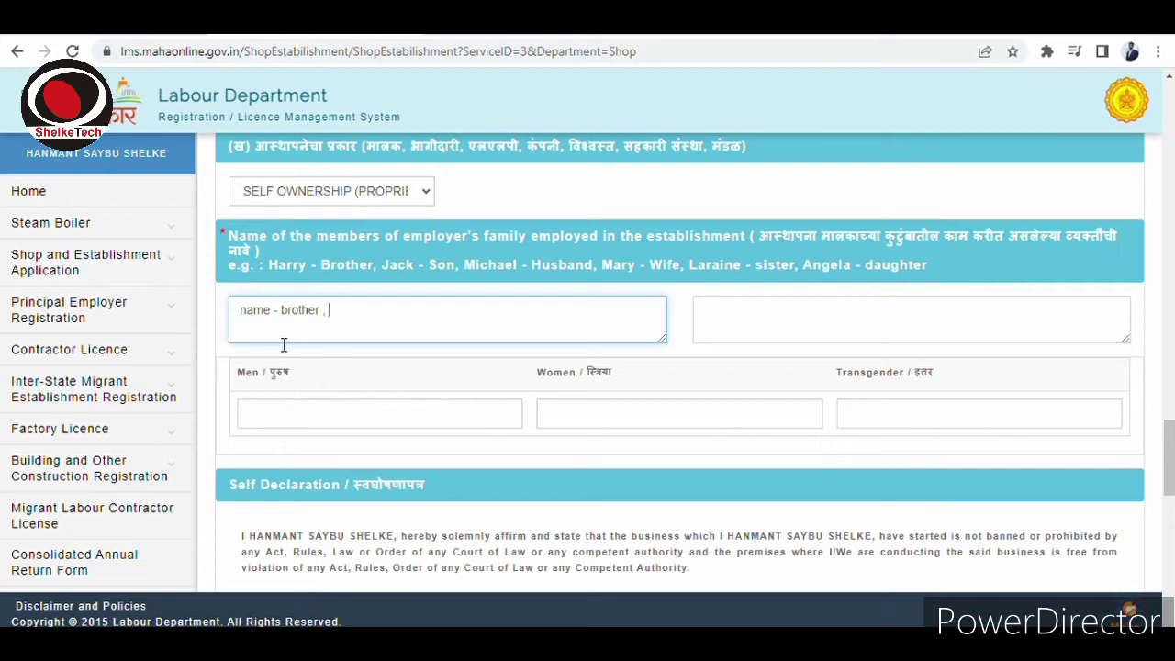
pyautogui.write('am')
pyautogui.write('e - son.... etc')
pyautogui.click(734, 331)
pyautogui.write('नामे - ब्रधर , नामे - सन.... एट्सेट्र')
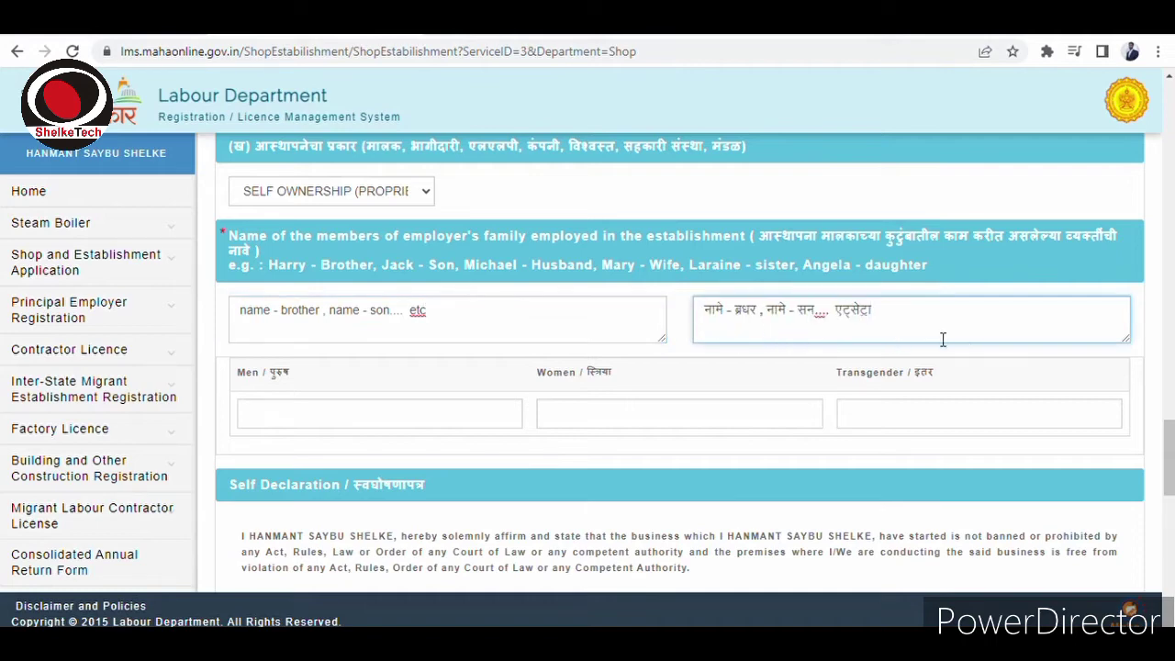
# Enter 1 as the number of men among the employer's family members employed in the establishment.
pyautogui.scroll(-1, 284, 358)
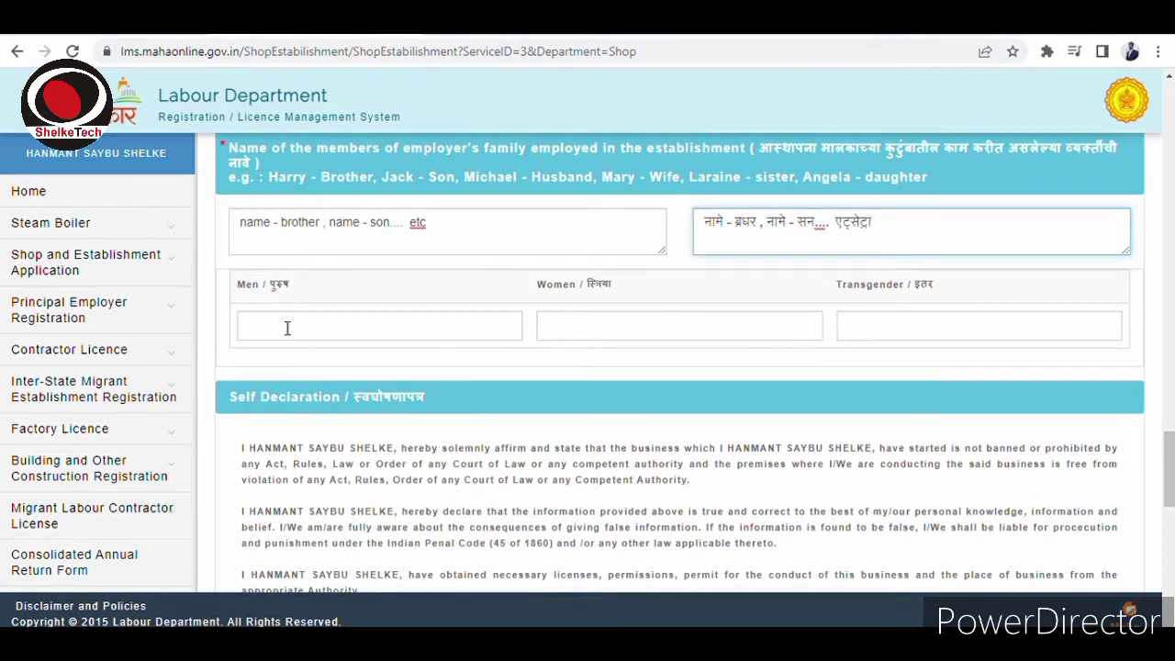
pyautogui.click(294, 327)
pyautogui.write('1')
pyautogui.click(588, 336)
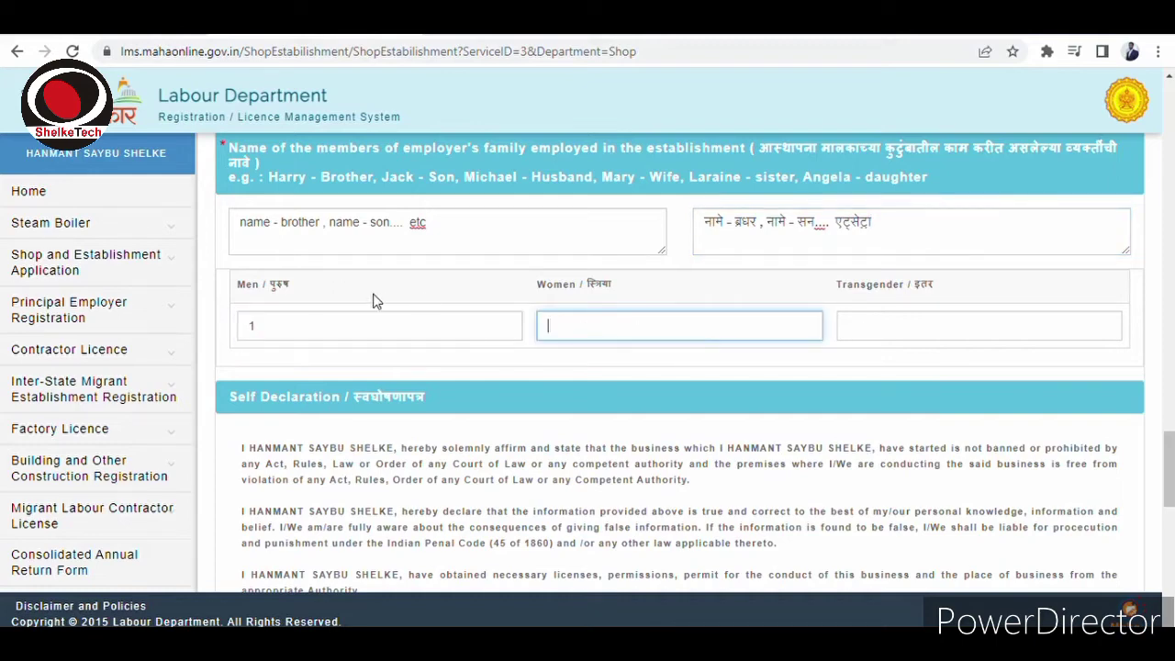
pyautogui.click(376, 332)
pyautogui.moveTo(255, 328); pyautogui.dragTo(240, 330)
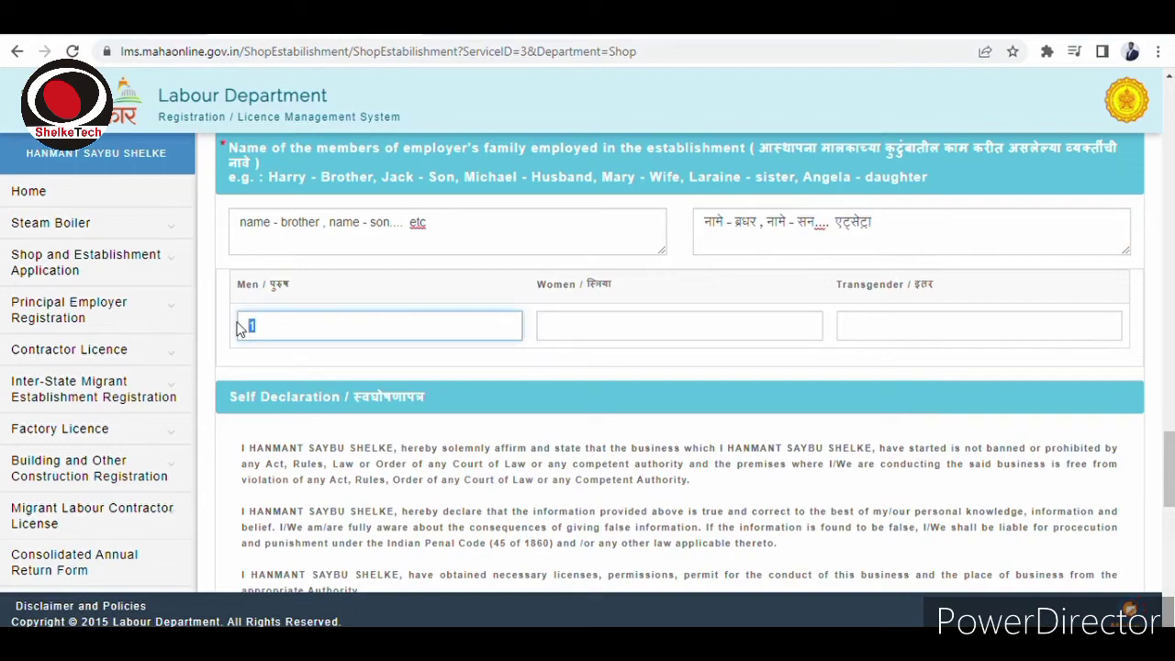
# Agree to the self declaration, save and confirm the application details, and dismiss the notice after highlighting the application ID.
pyautogui.scroll(-6, 220, 285)
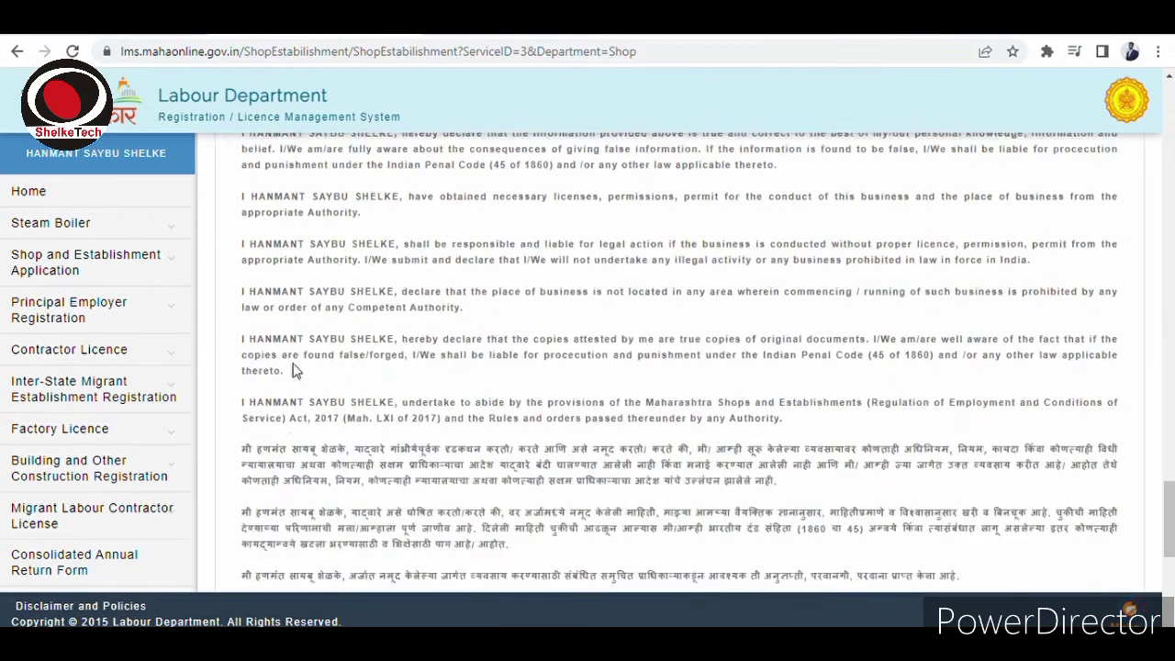
pyautogui.scroll(-5, 296, 413)
pyautogui.click(250, 332)
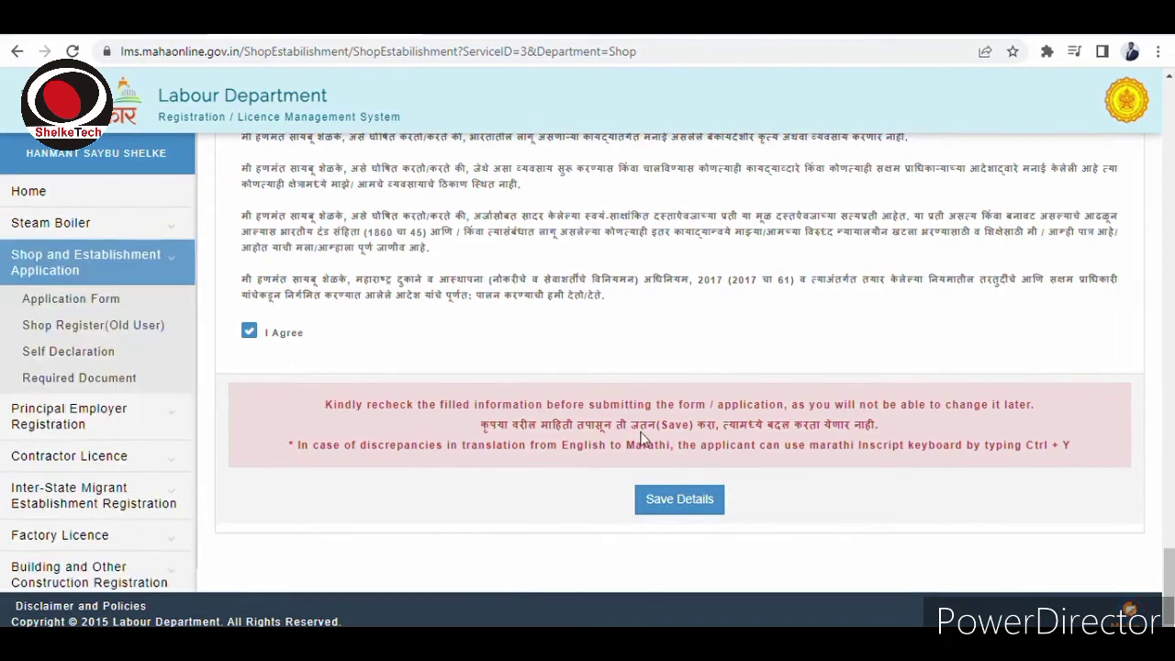
pyautogui.click(681, 509)
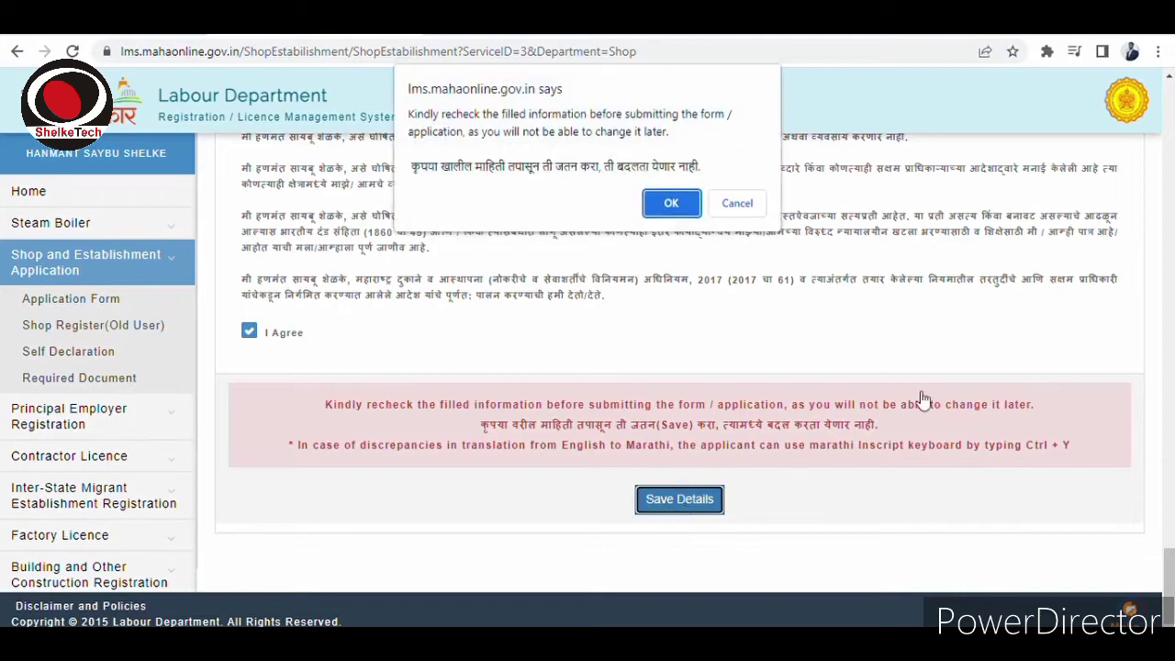
pyautogui.click(670, 210)
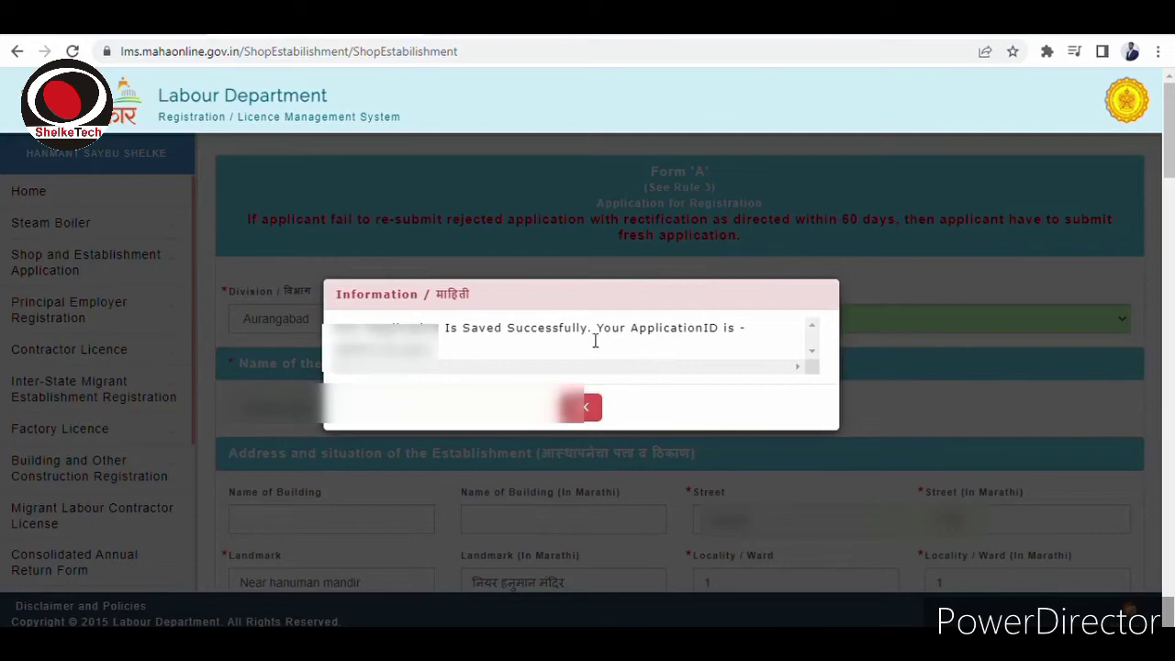
pyautogui.doubleClick(375, 348)
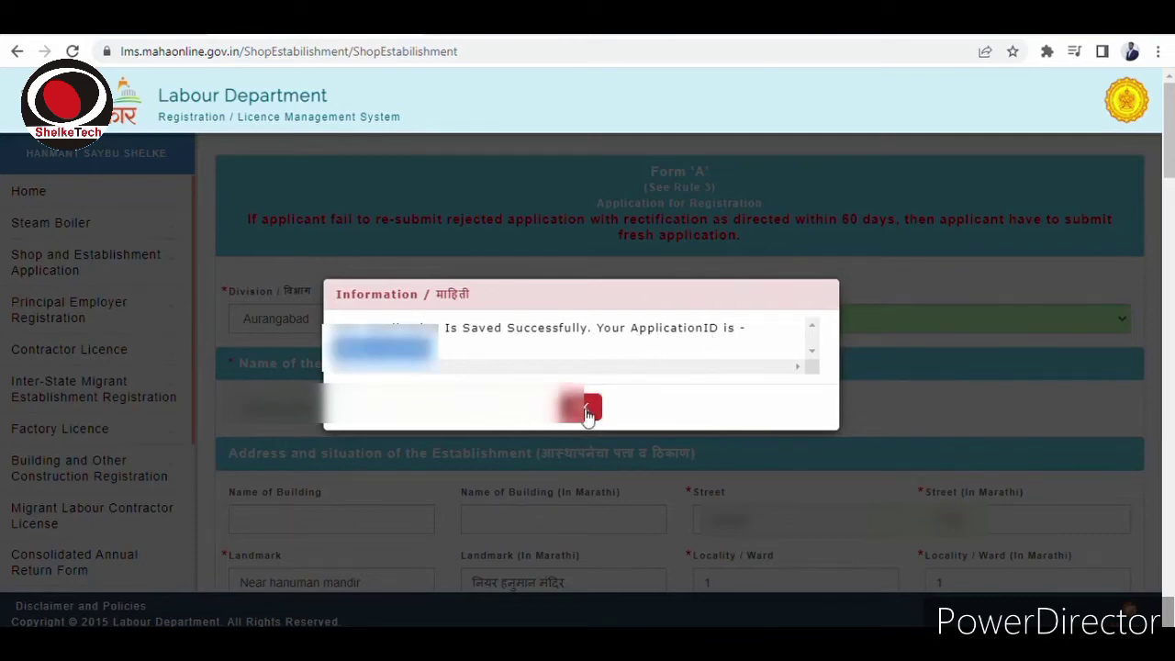
pyautogui.click(584, 409)
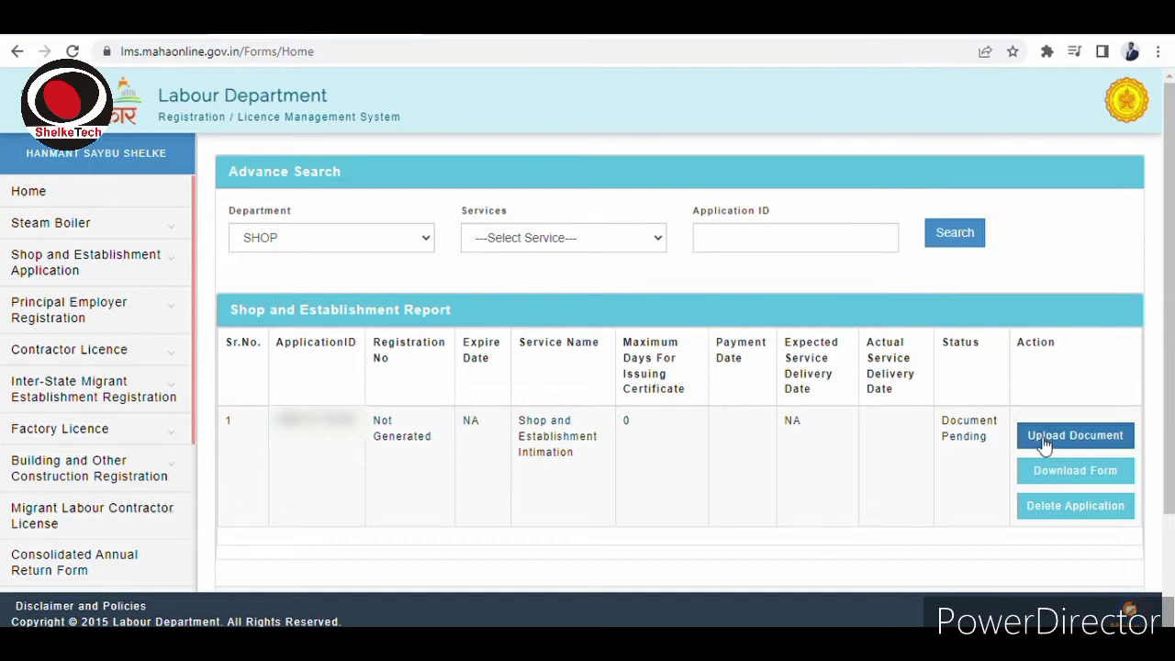
# Download the form of the pending Shop and Establishment Intimation application and open its document upload page.
pyautogui.click(1089, 481)
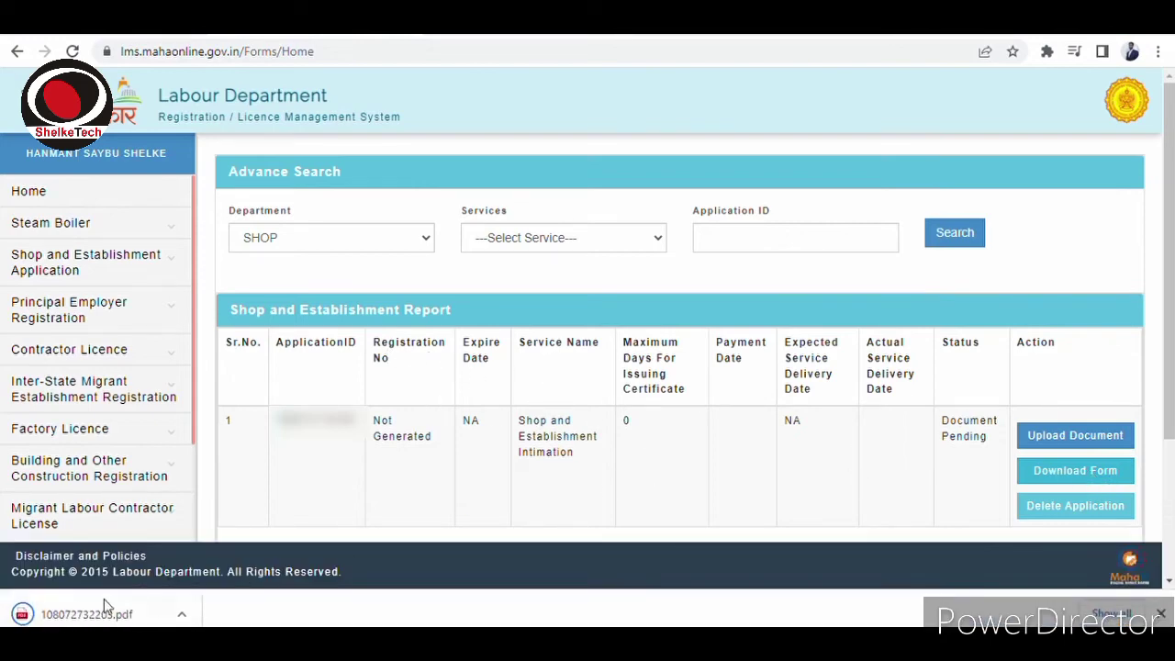
pyautogui.click(1092, 440)
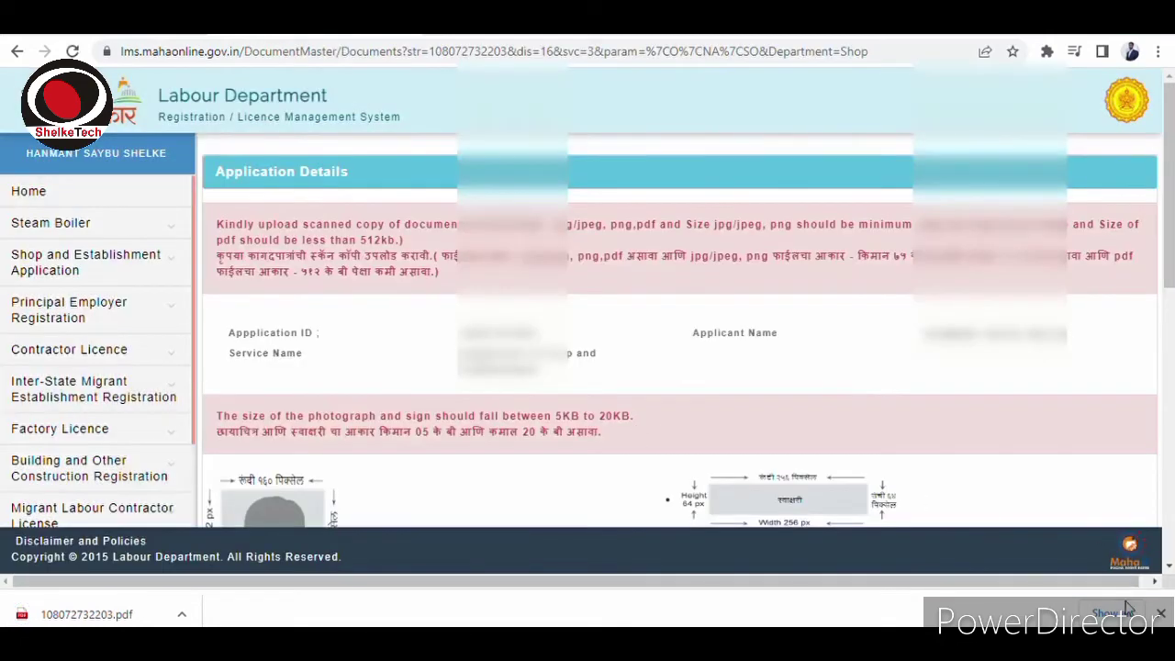
pyautogui.click(1161, 613)
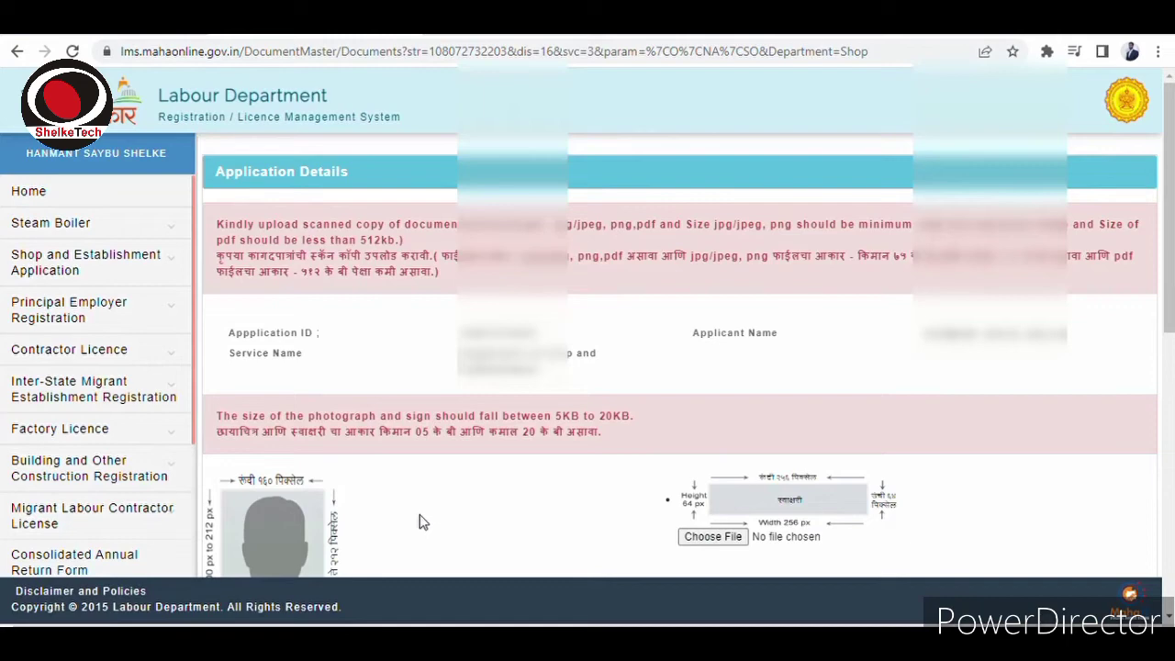
# Choose sp.jpg as the applicant's photograph and sign.jpg as the signature.
pyautogui.scroll(-2, 424, 521)
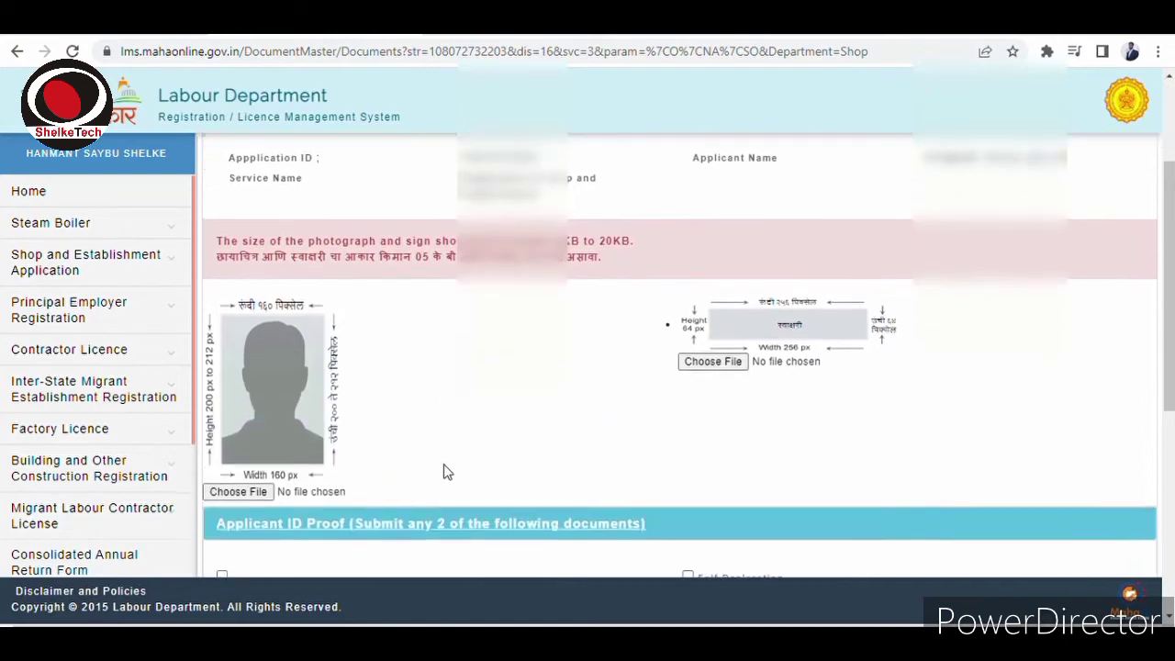
pyautogui.scroll(1, 692, 329)
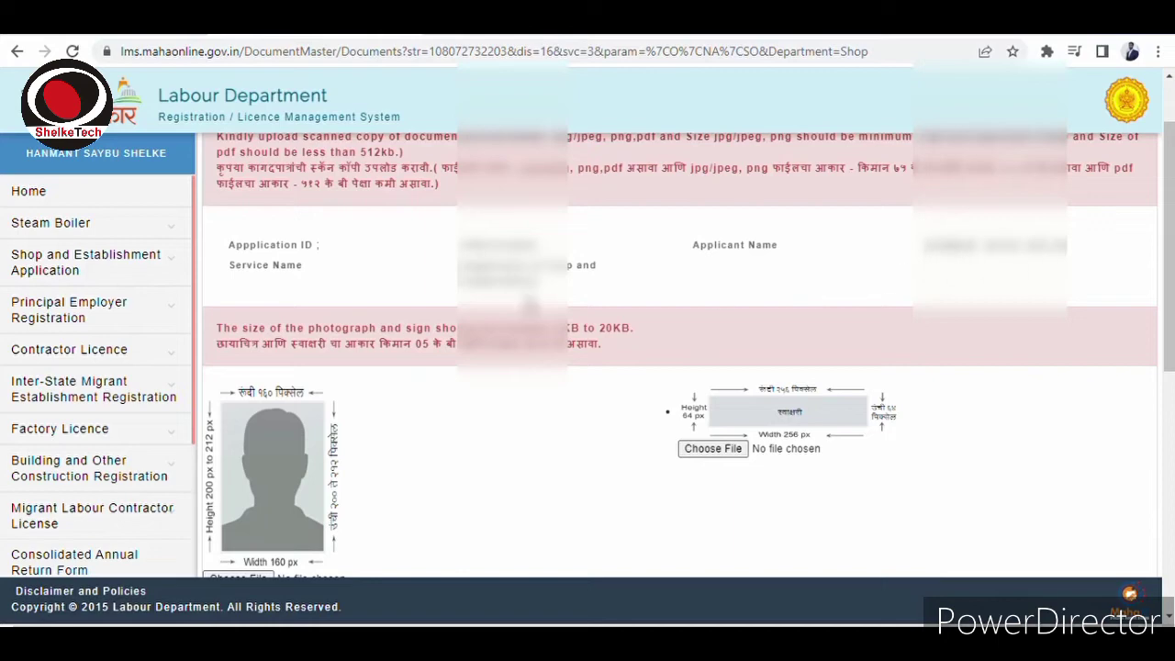
pyautogui.scroll(-2, 407, 340)
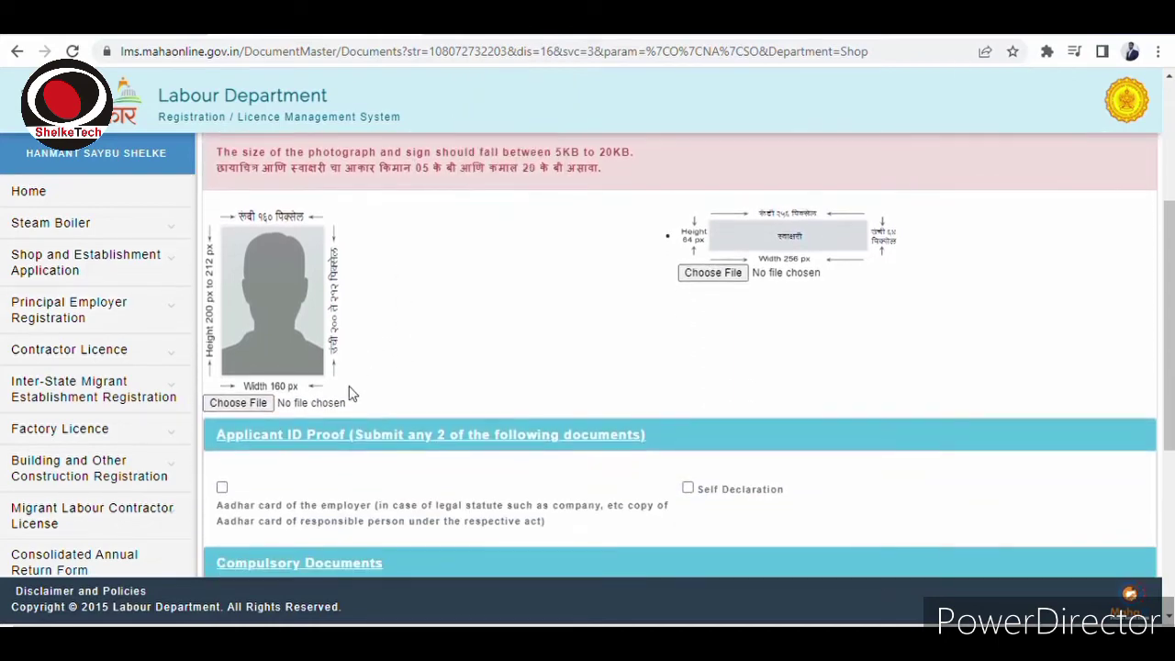
pyautogui.scroll(1, 338, 329)
pyautogui.scroll(-1, 323, 328)
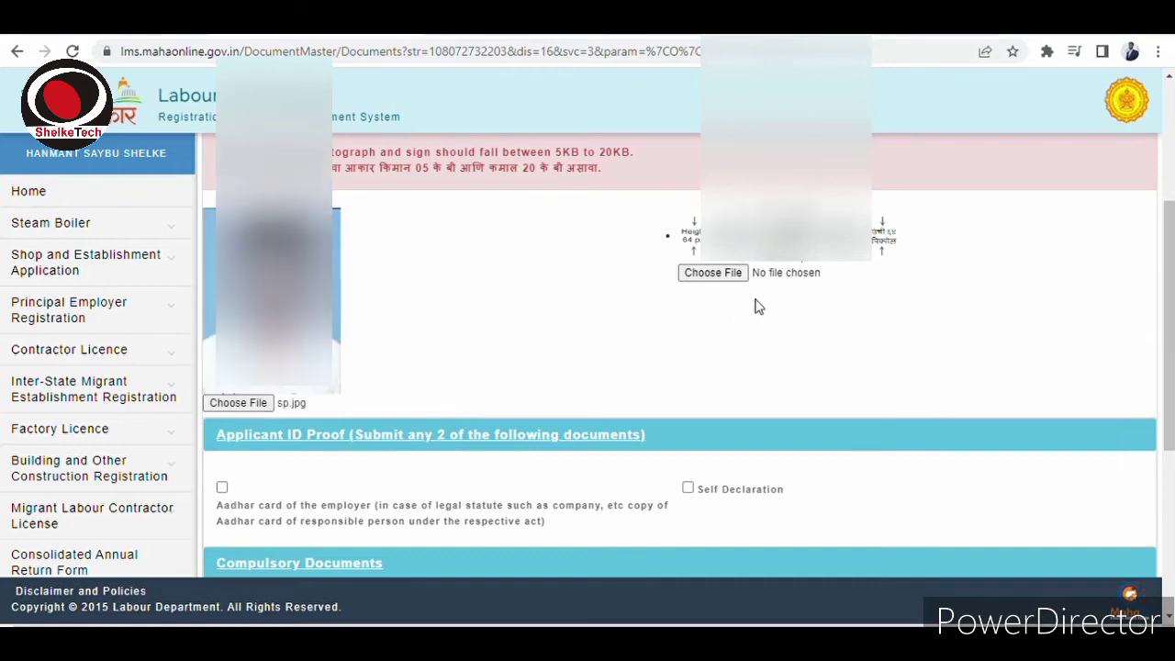
pyautogui.click(722, 273)
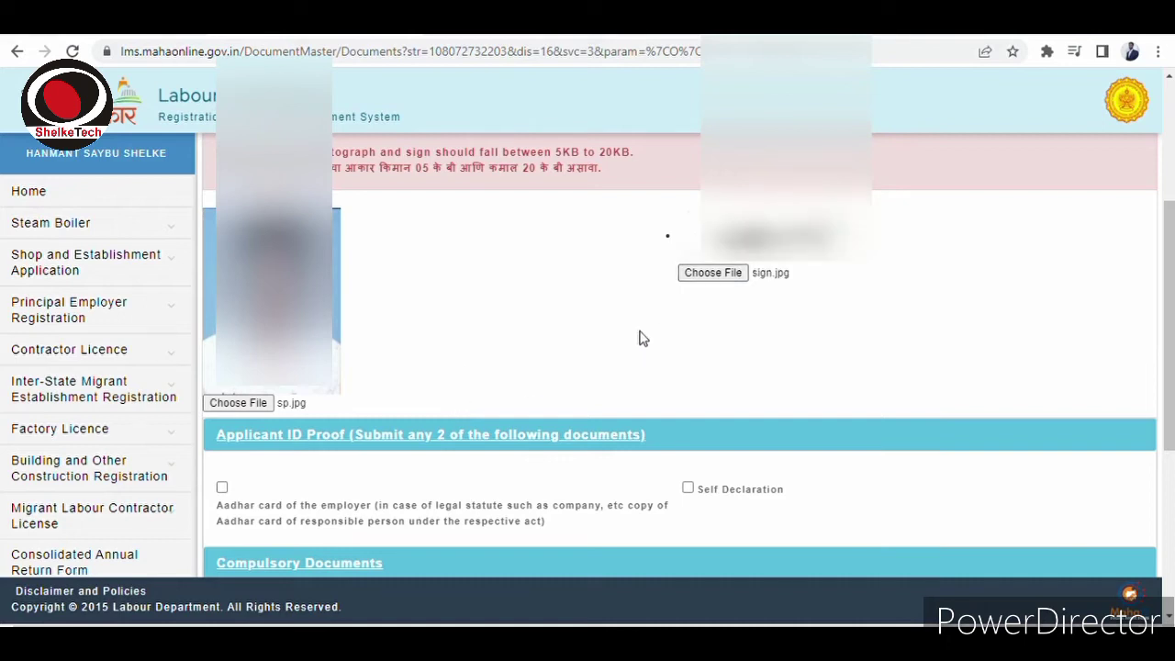
# Select the Aadhar card of the employer as an applicant ID proof document.
pyautogui.scroll(-2, 632, 337)
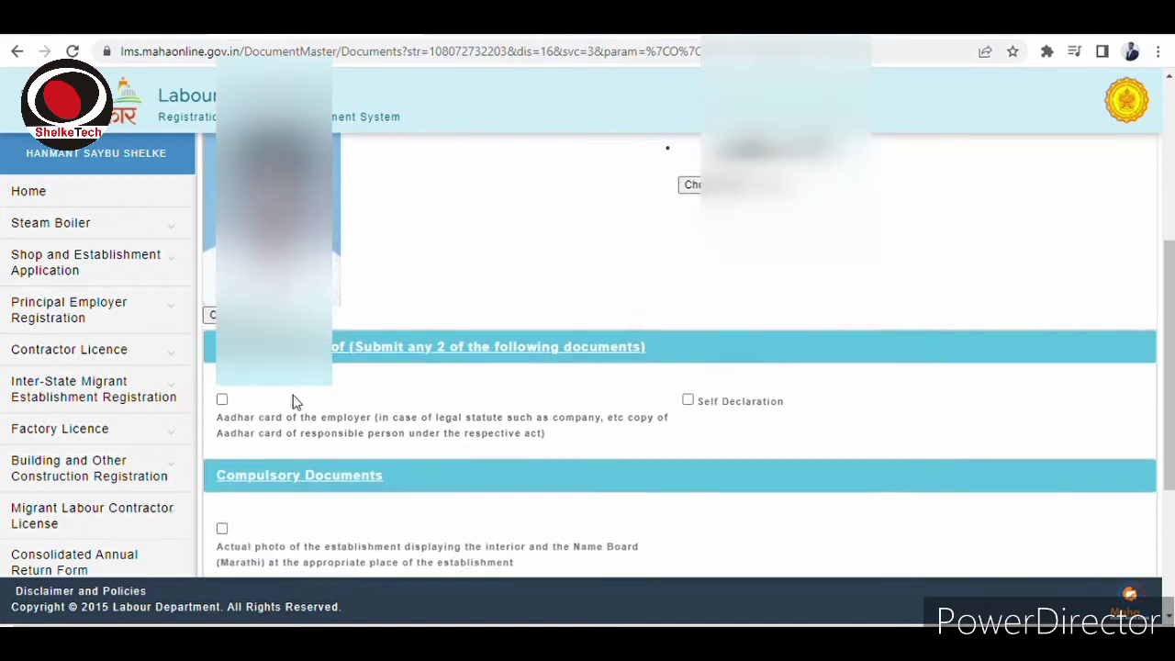
pyautogui.scroll(-2, 378, 385)
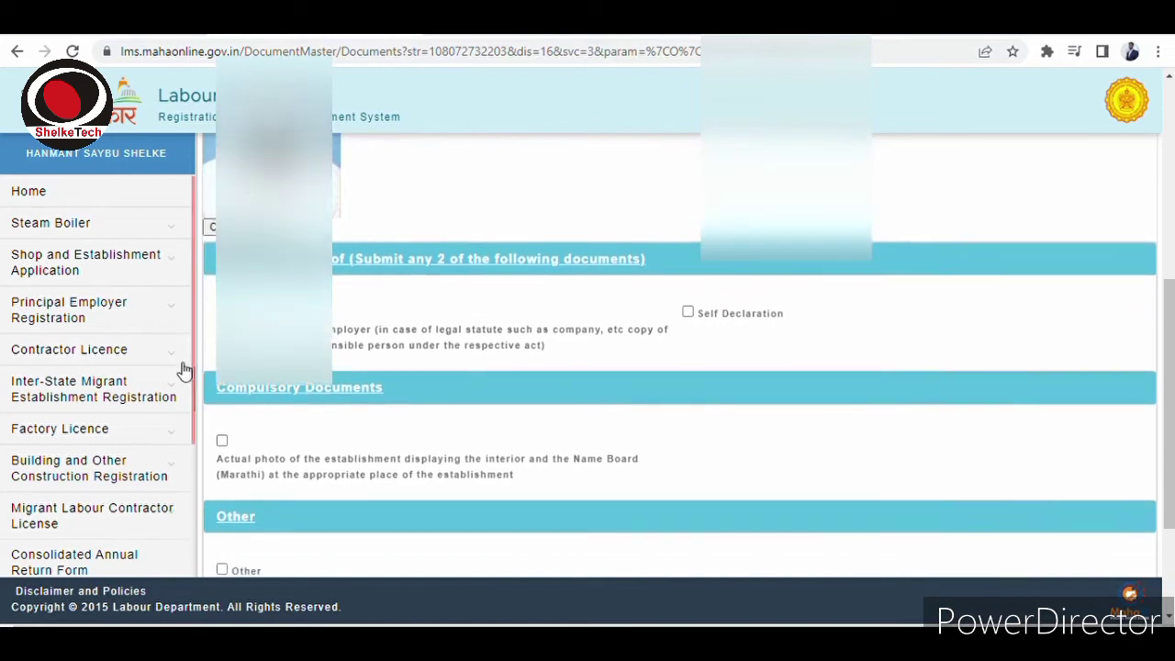
pyautogui.click(340, 326)
pyautogui.scroll(-2, 342, 327)
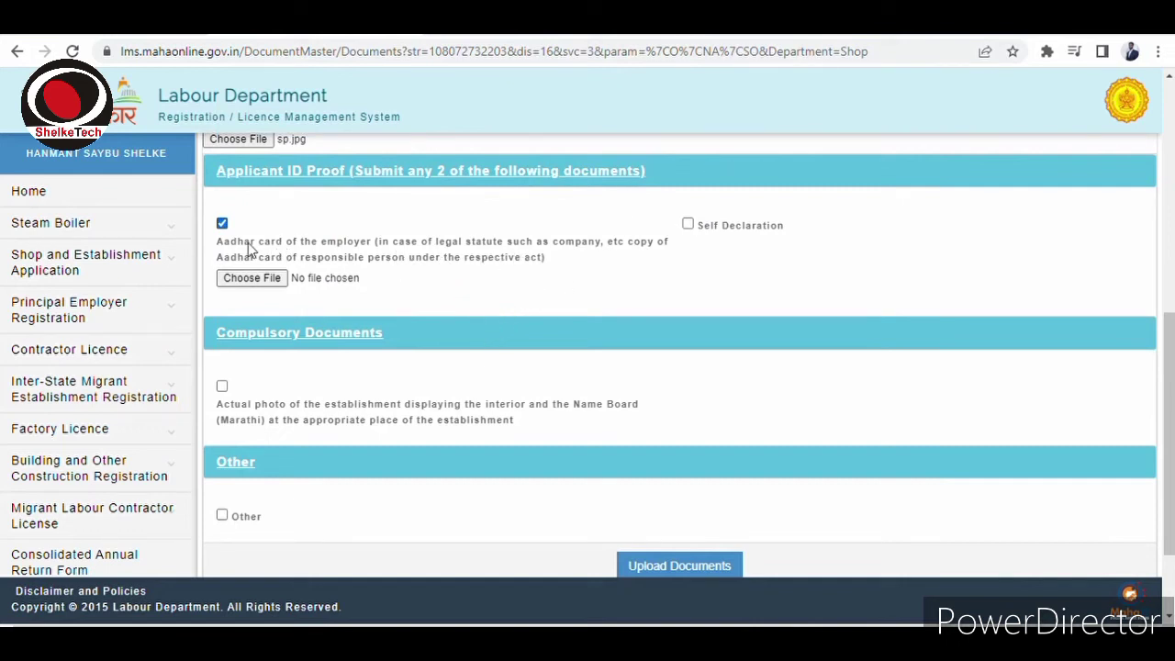
pyautogui.moveTo(217, 242); pyautogui.dragTo(373, 246)
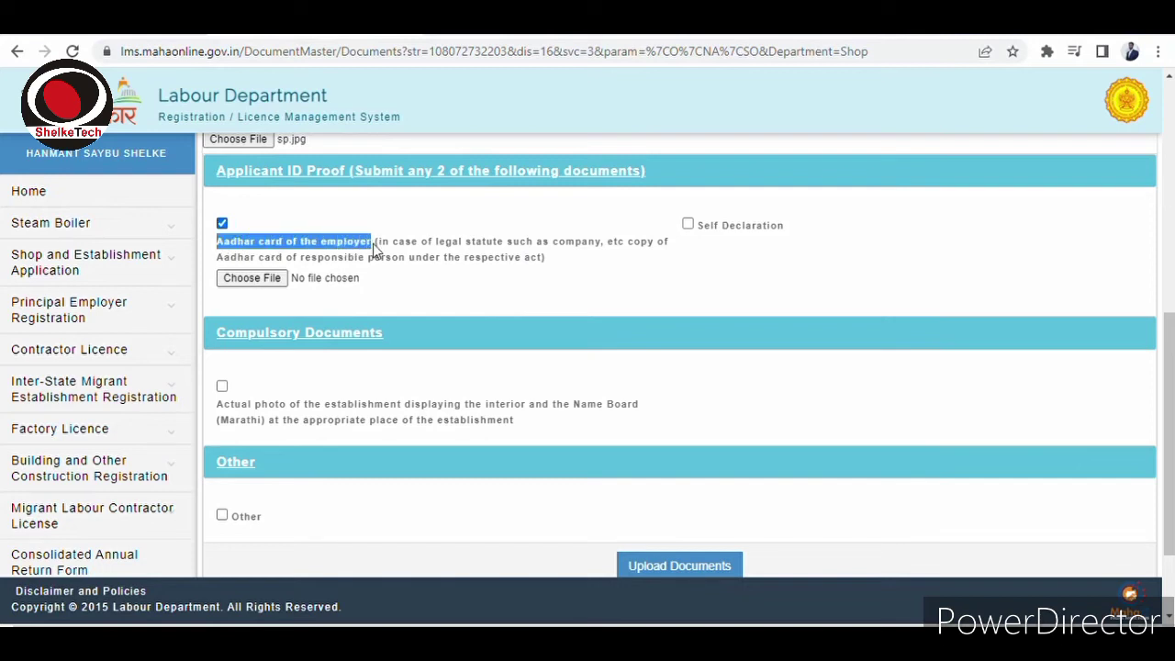
pyautogui.click(303, 256)
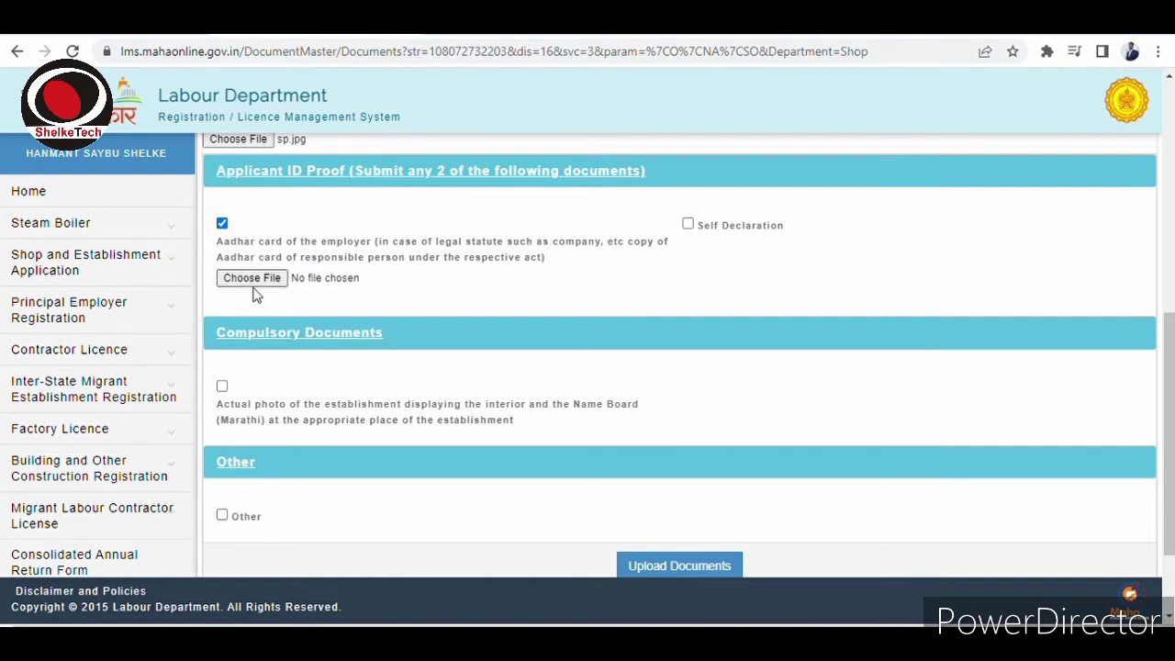
# Select the actual photo of the establishment under Compulsory Documents, and turn the Other document option on and back off.
pyautogui.scroll(-1, 255, 390)
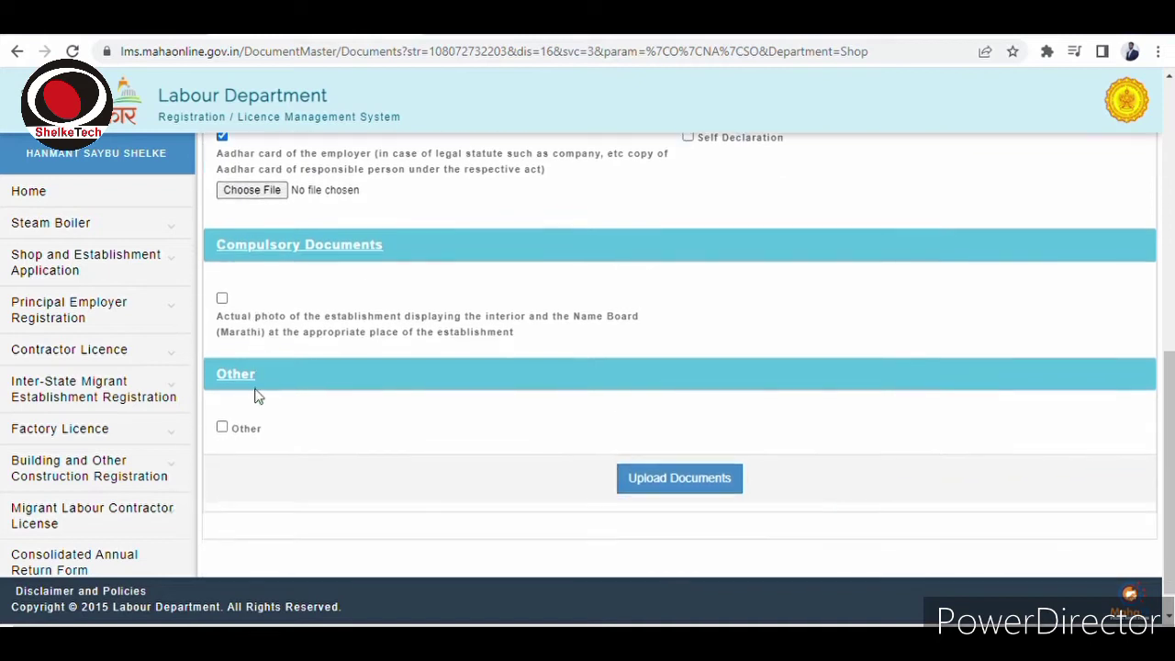
pyautogui.scroll(-1, 275, 358)
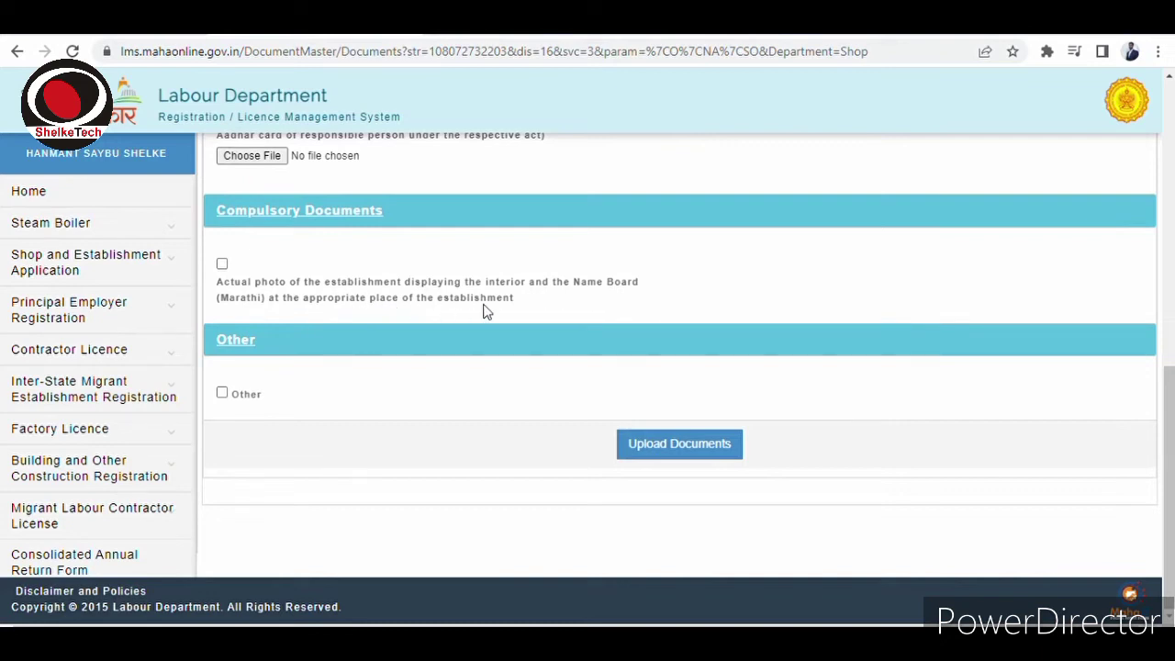
pyautogui.click(223, 264)
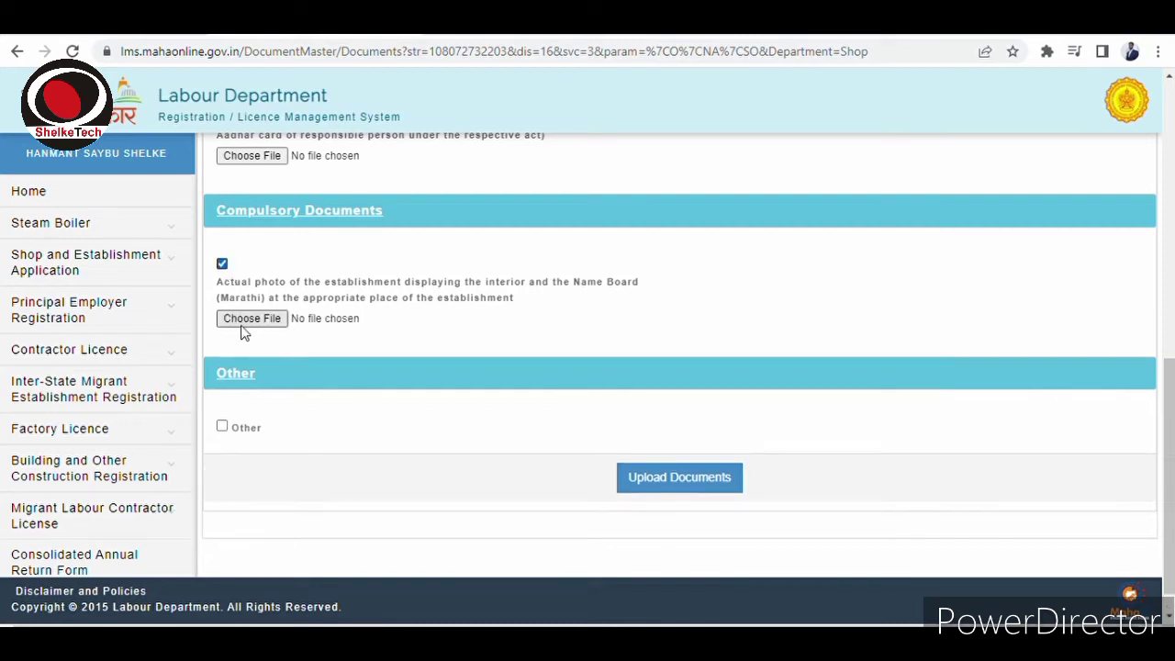
pyautogui.scroll(-1, 254, 319)
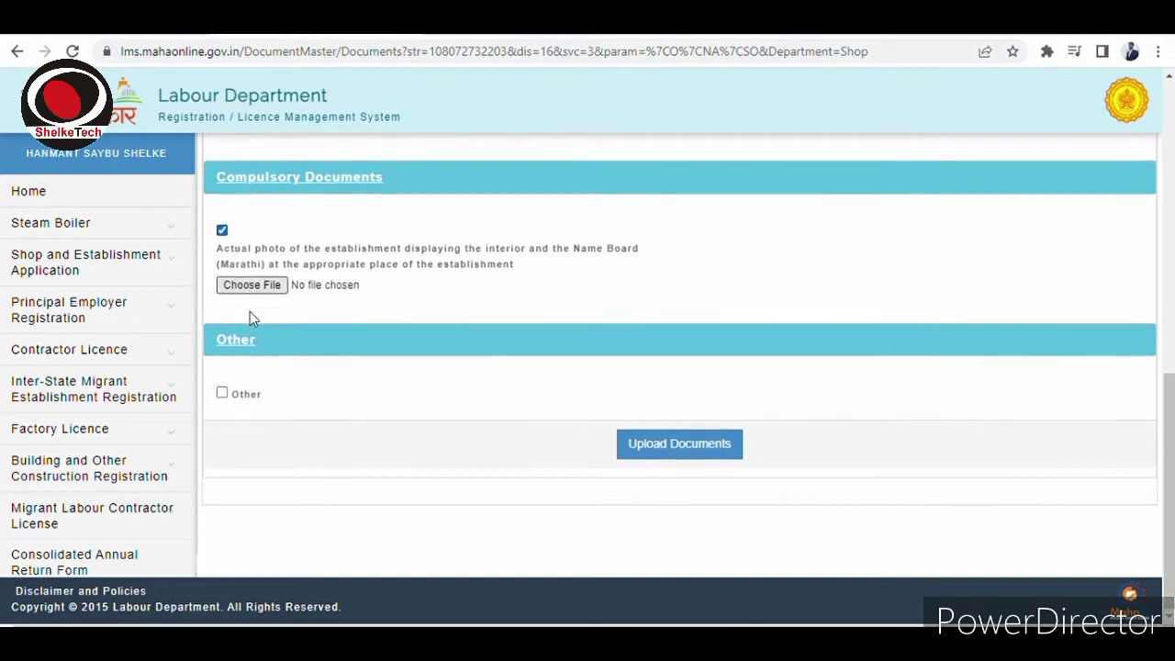
pyautogui.click(221, 393)
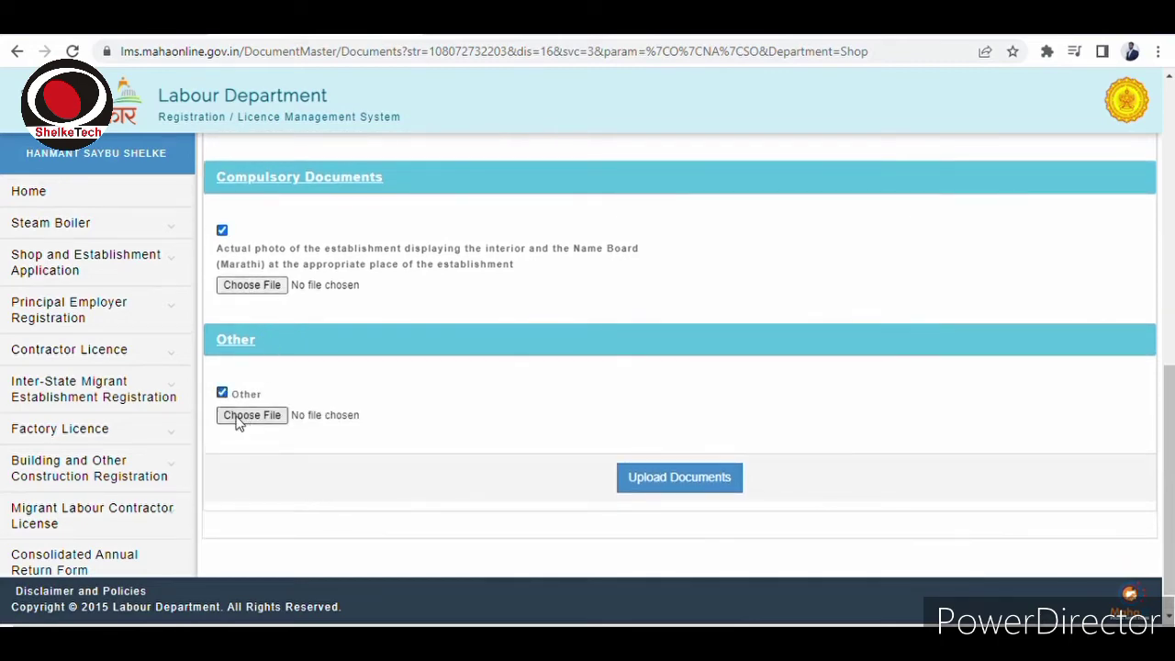
pyautogui.click(221, 393)
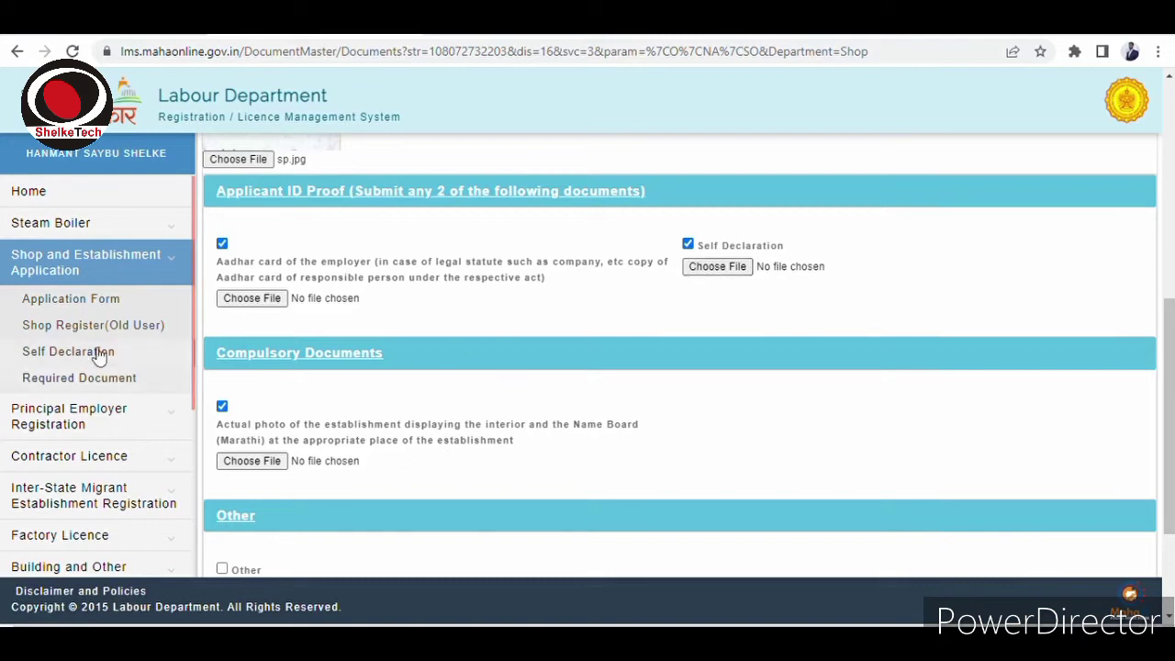
# Open the Self Declaration PDF for the Shop and Establishment Application.
pyautogui.click(79, 266)
pyautogui.click(73, 273)
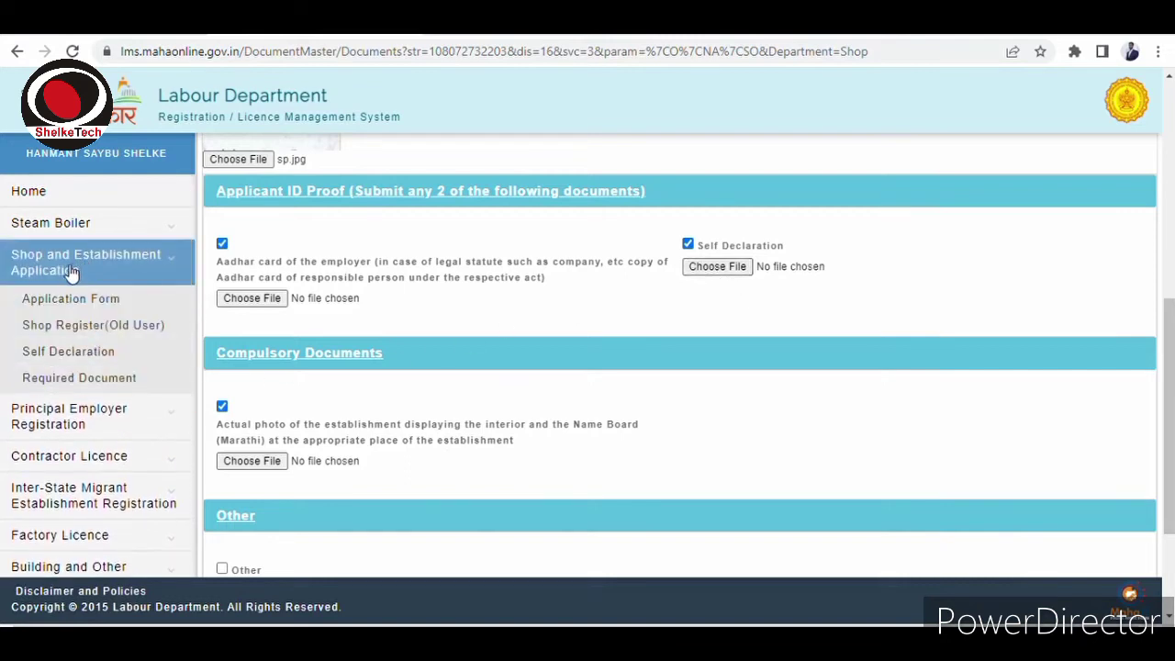
pyautogui.click(68, 353)
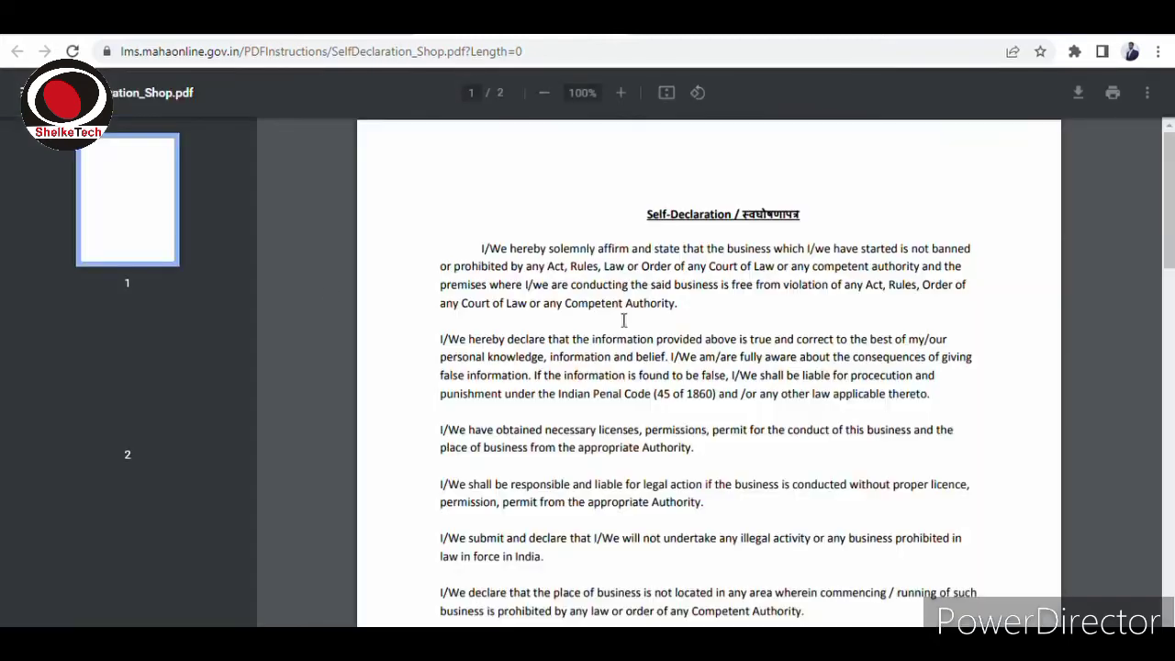
# Read through the Self-Declaration PDF down to the name and signature line of the employer on page 2.
pyautogui.scroll(-2, 687, 347)
pyautogui.scroll(-10, 686, 347)
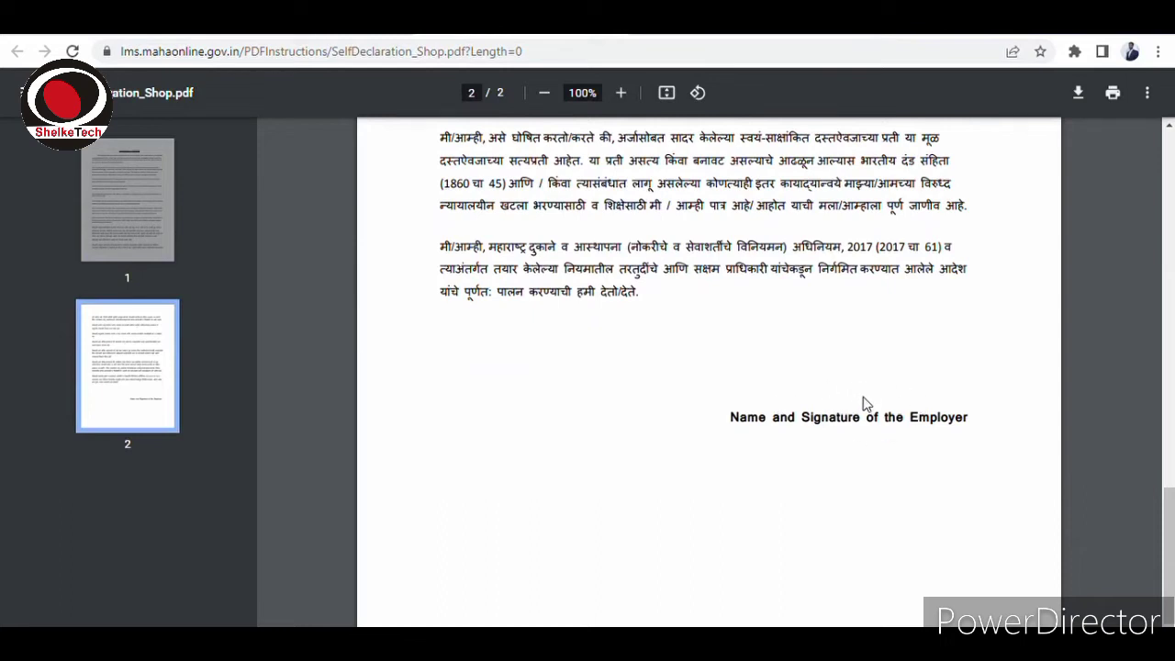
pyautogui.scroll(2, 863, 404)
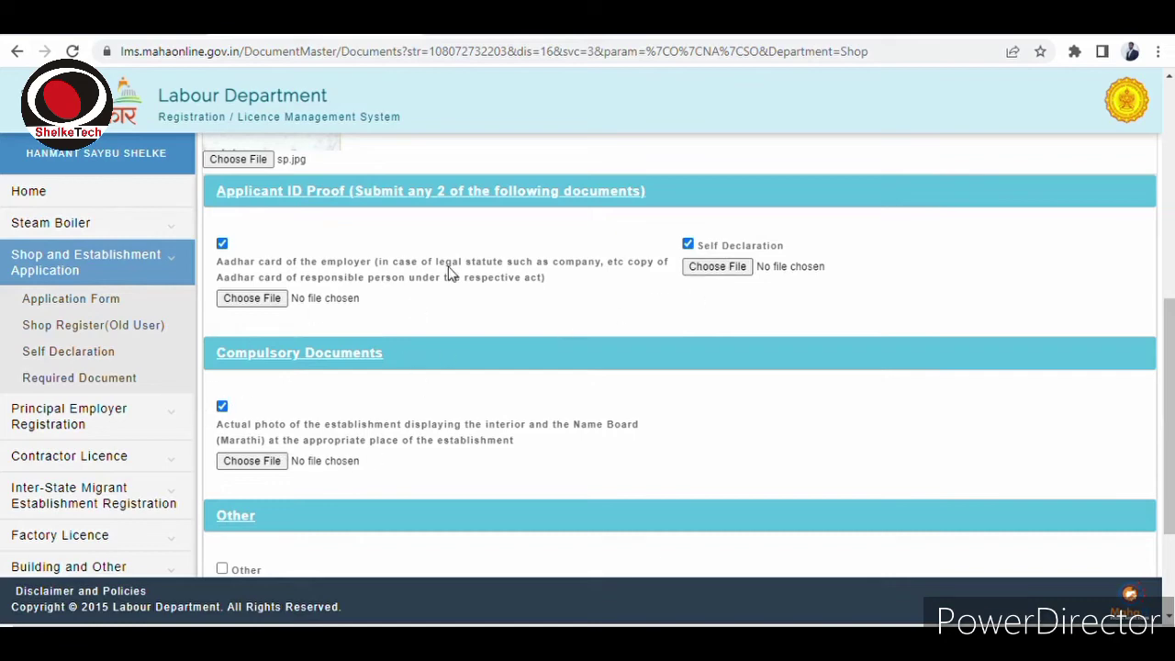
# Attach the Aadhar card image, self declaration.pdf and the establishment photo, upload the documents and acknowledge the information message.
pyautogui.scroll(-2, 501, 315)
pyautogui.scroll(-1, 501, 315)
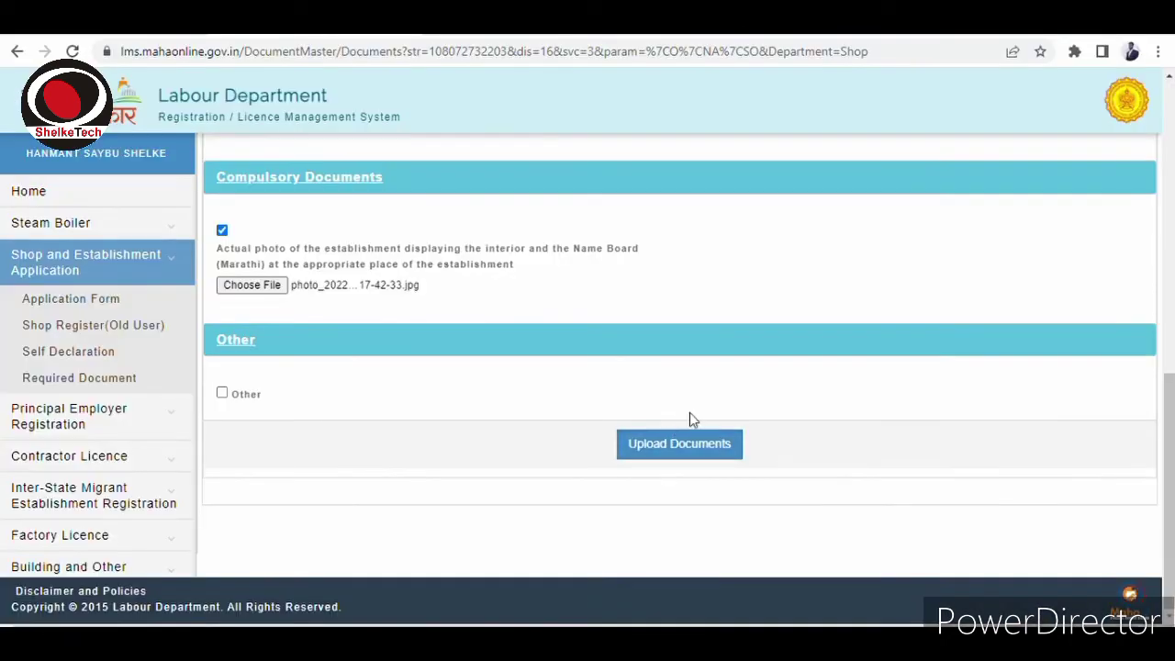
pyautogui.scroll(2, 703, 365)
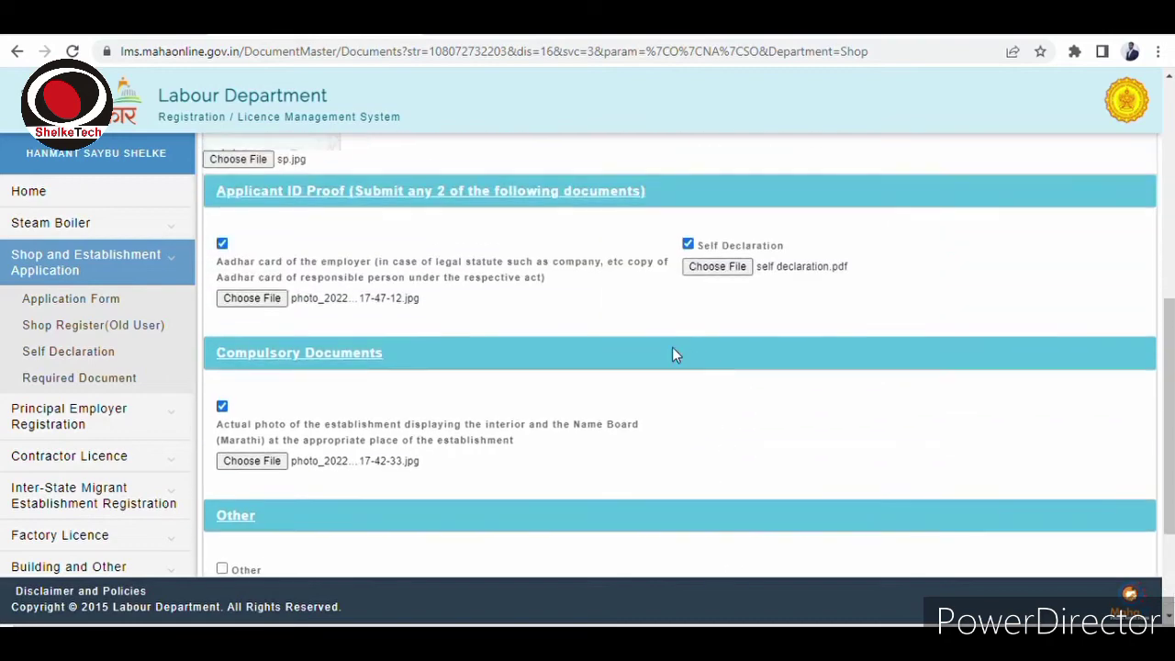
pyautogui.scroll(-2, 574, 364)
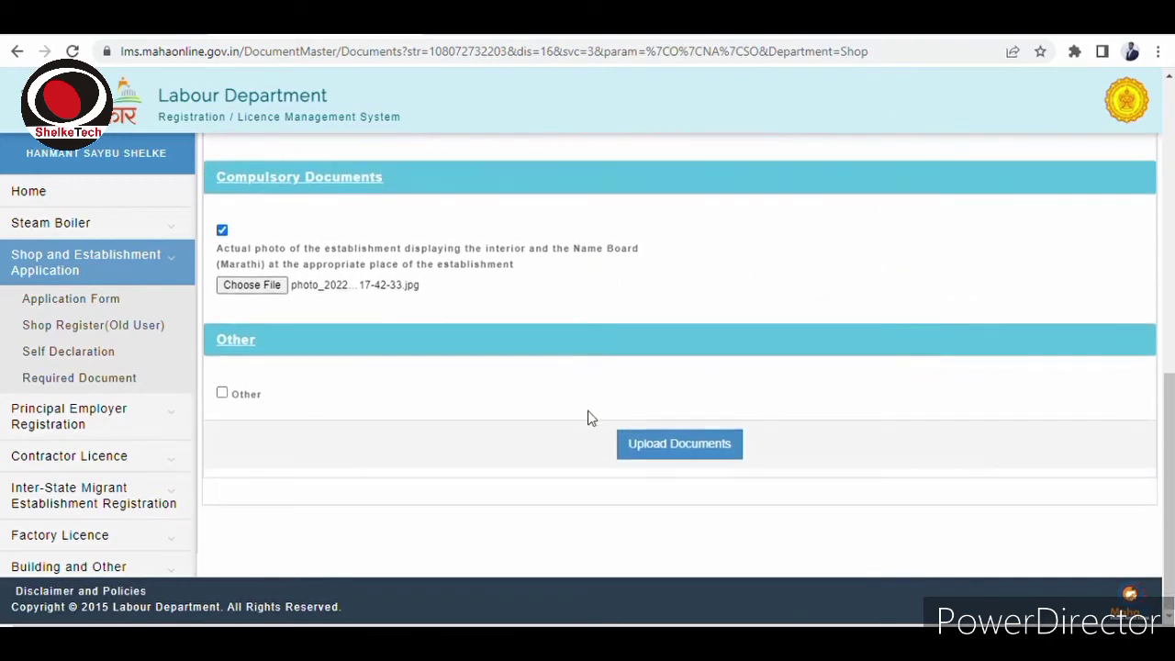
pyautogui.click(675, 445)
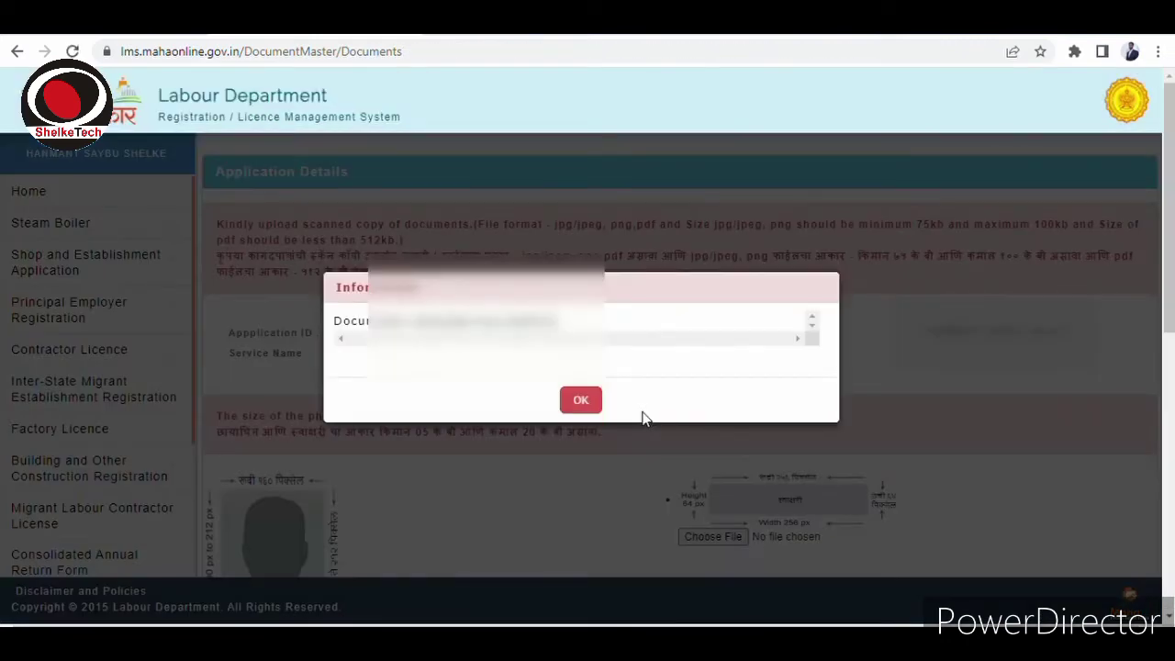
pyautogui.click(581, 401)
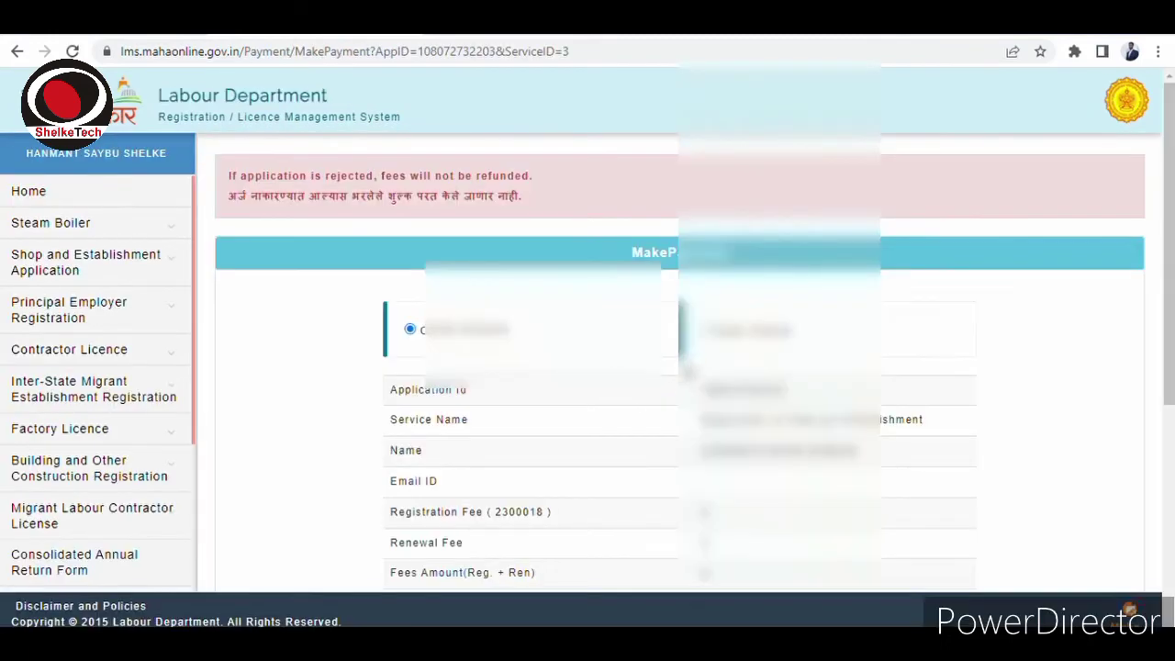
# Review the fee breakdown and total amount with Online Payment selected, and continue to the payment gateway.
pyautogui.scroll(-3, 634, 386)
pyautogui.scroll(-3, 669, 378)
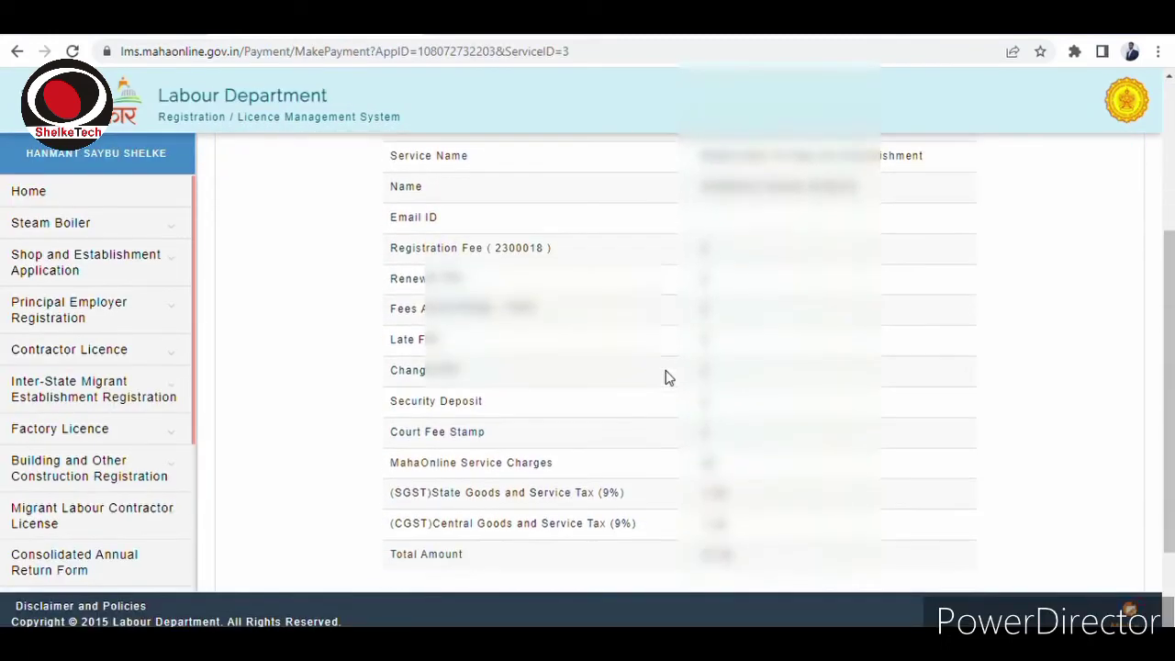
pyautogui.scroll(4, 757, 356)
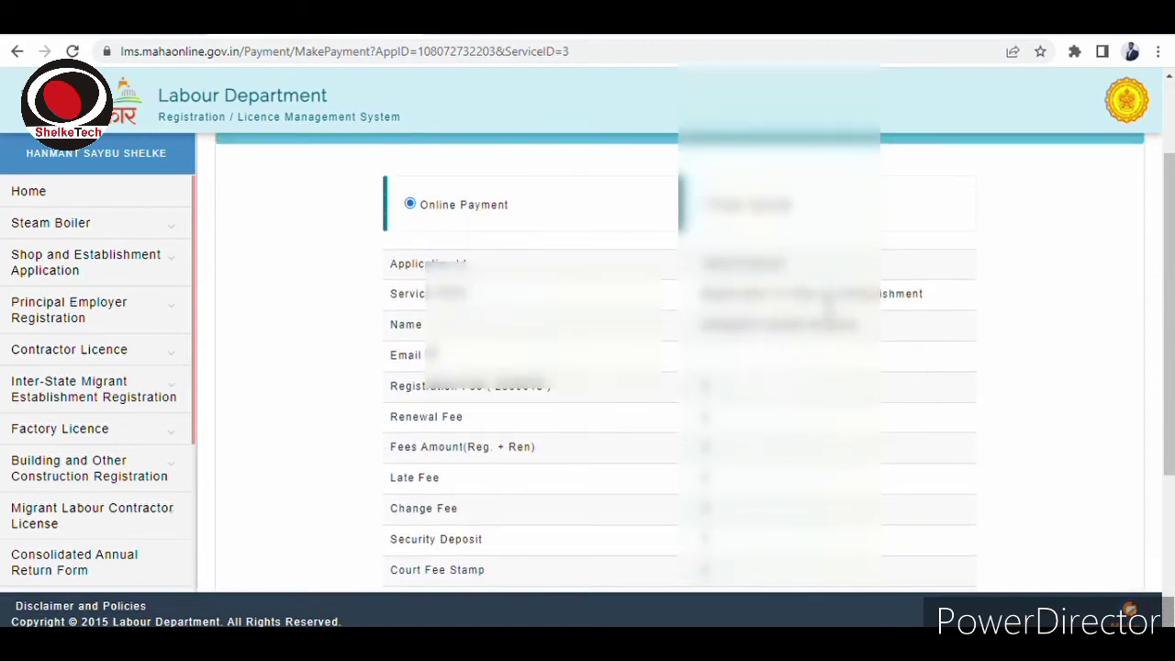
pyautogui.scroll(1, 784, 319)
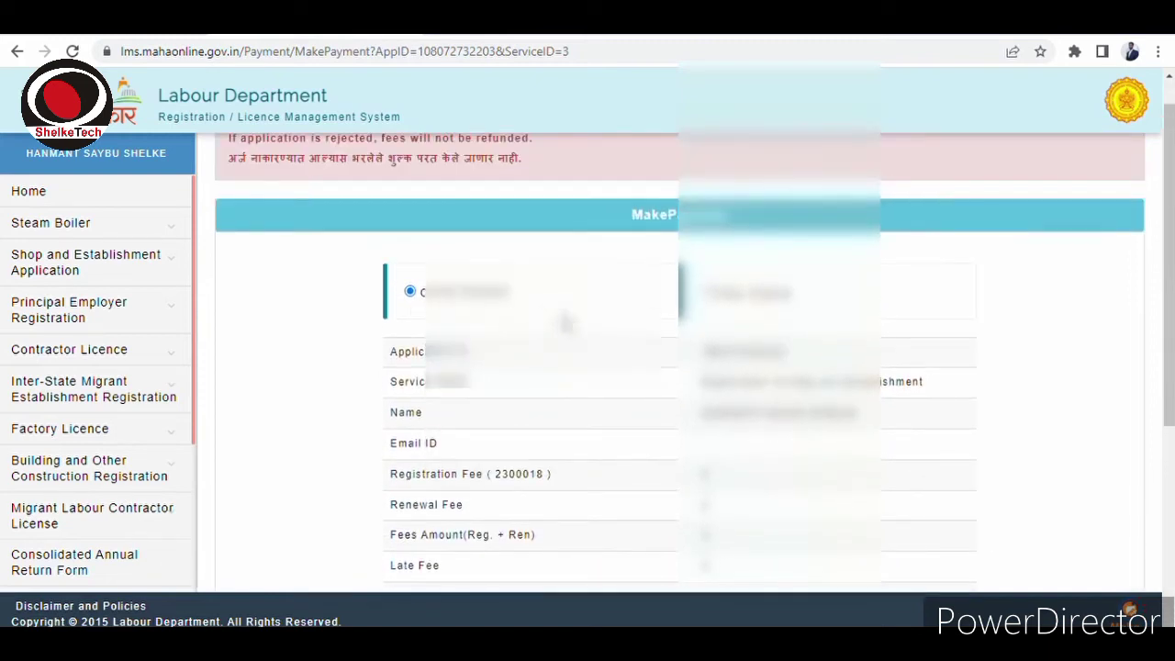
pyautogui.scroll(-4, 630, 386)
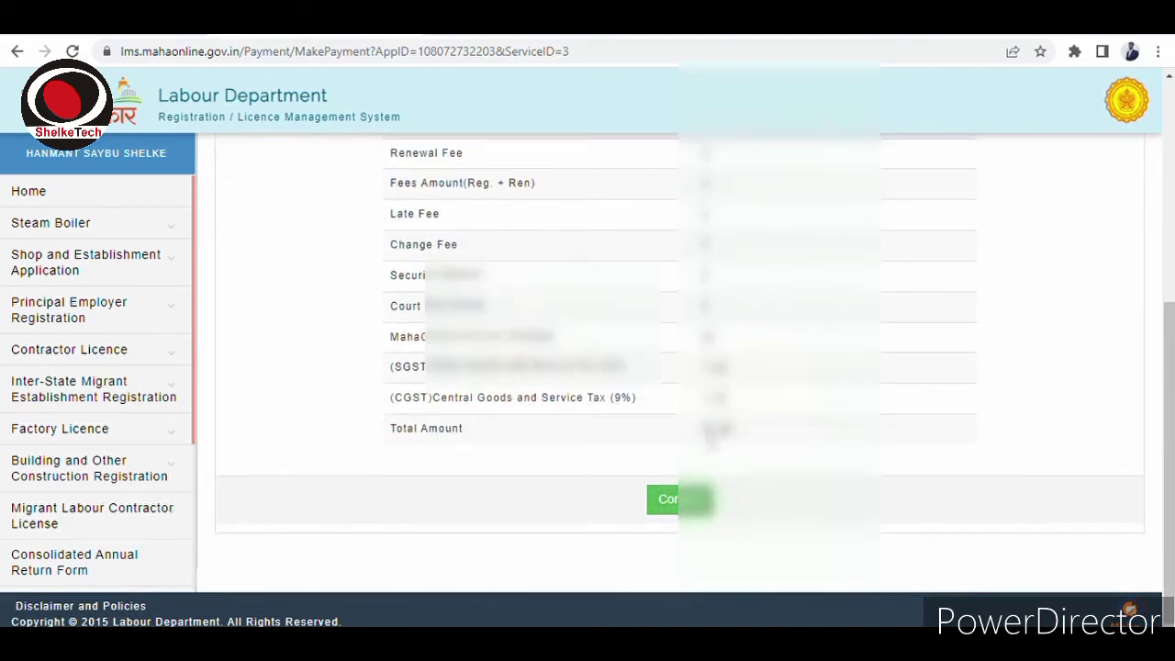
pyautogui.moveTo(704, 435); pyautogui.dragTo(740, 434)
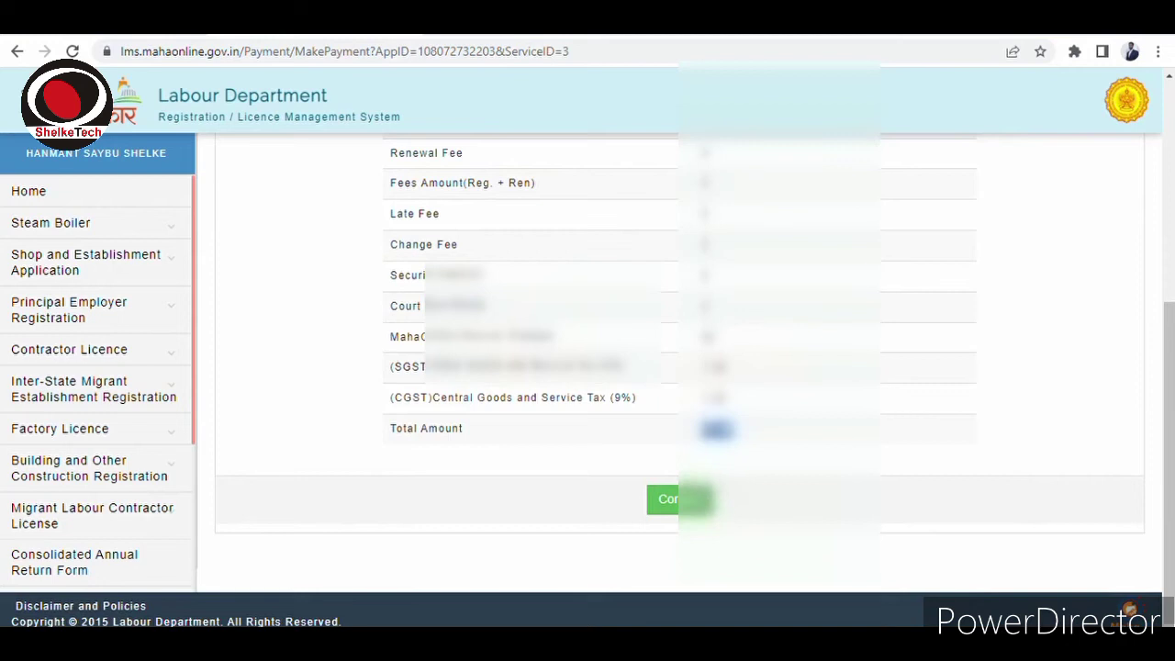
pyautogui.click(676, 503)
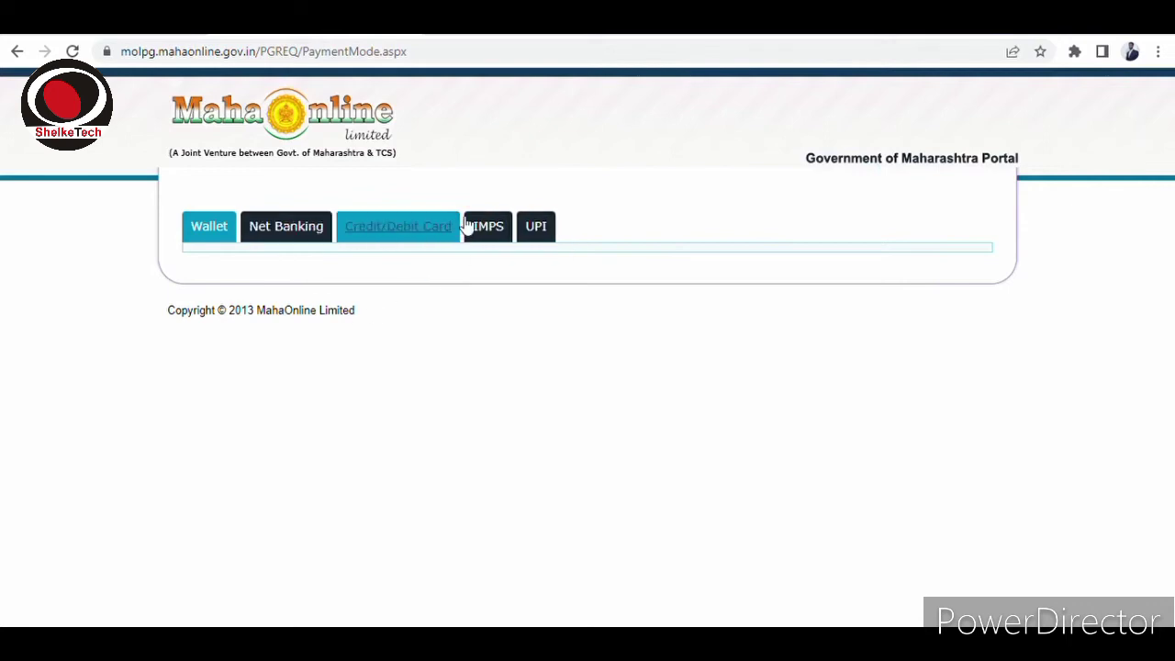
# Compare the UPI and Credit/Debit Card payment modes, choose PayGov (Credit/Debit Card) Master/Visa/Rupay and proceed for payment.
pyautogui.click(537, 229)
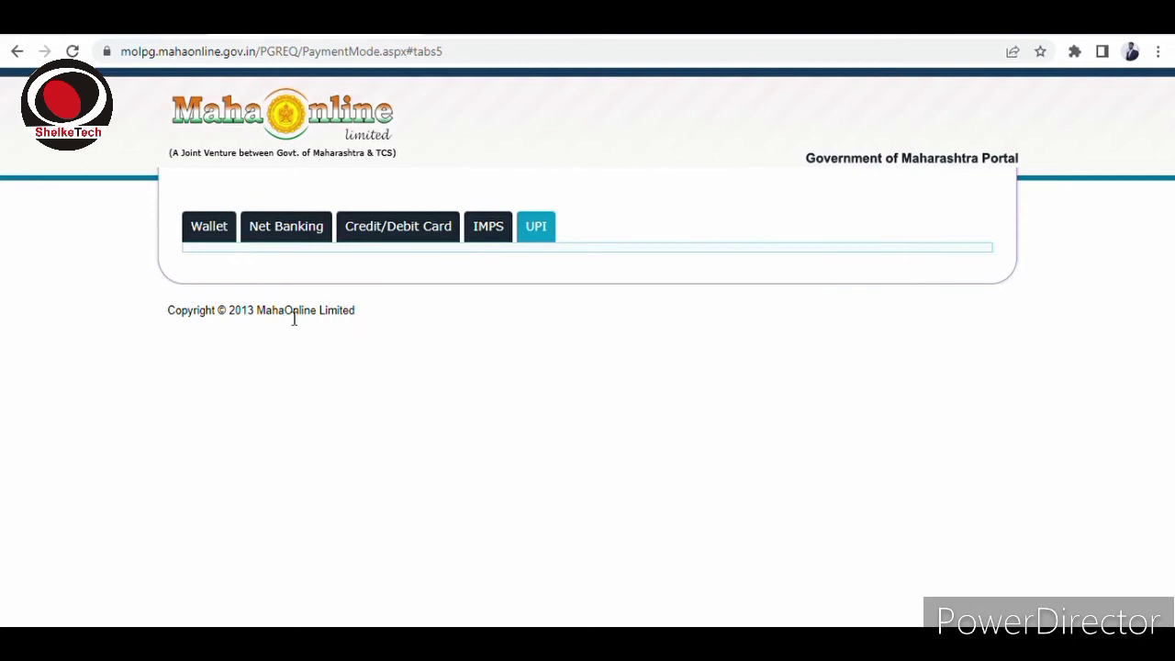
pyautogui.click(402, 235)
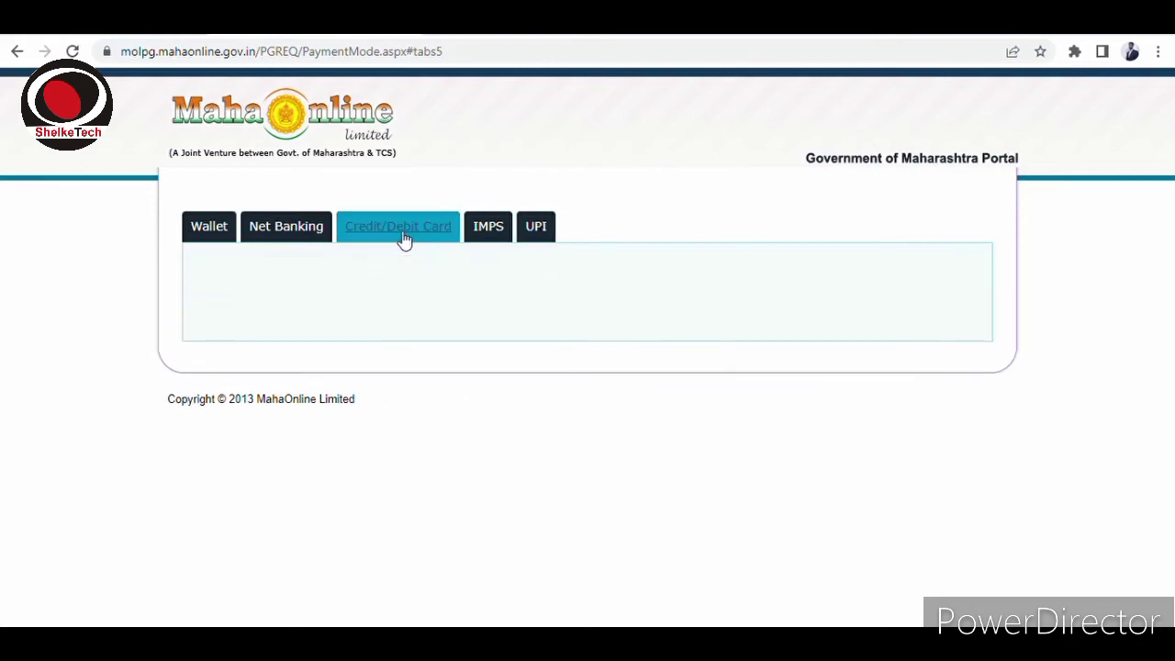
pyautogui.click(537, 228)
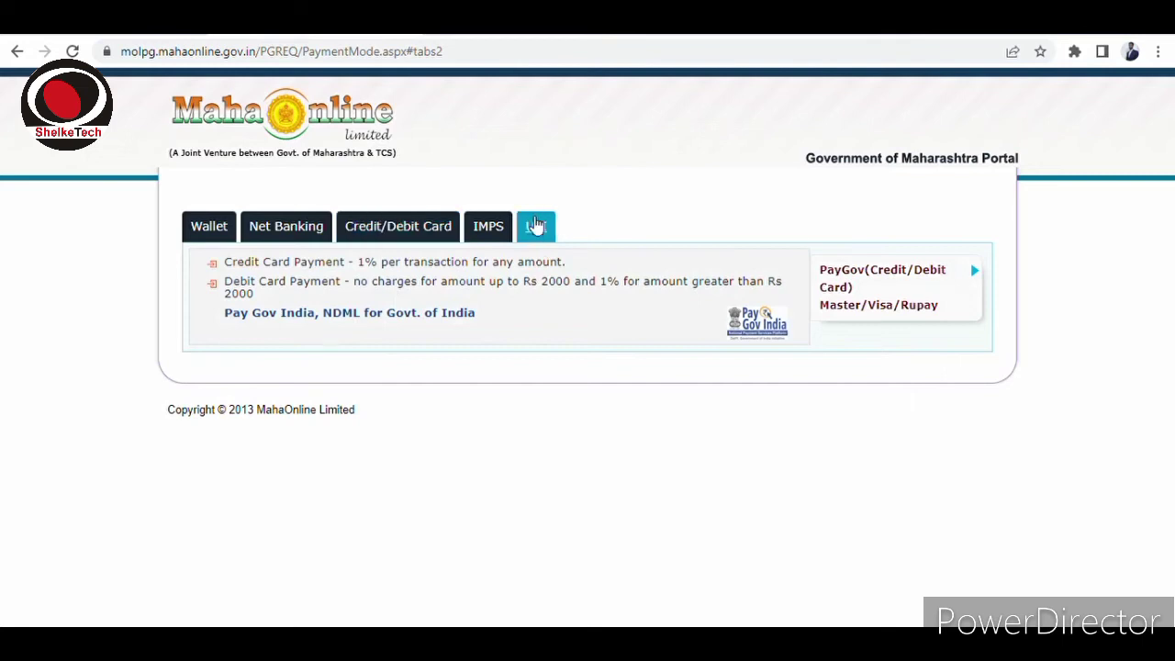
pyautogui.click(454, 235)
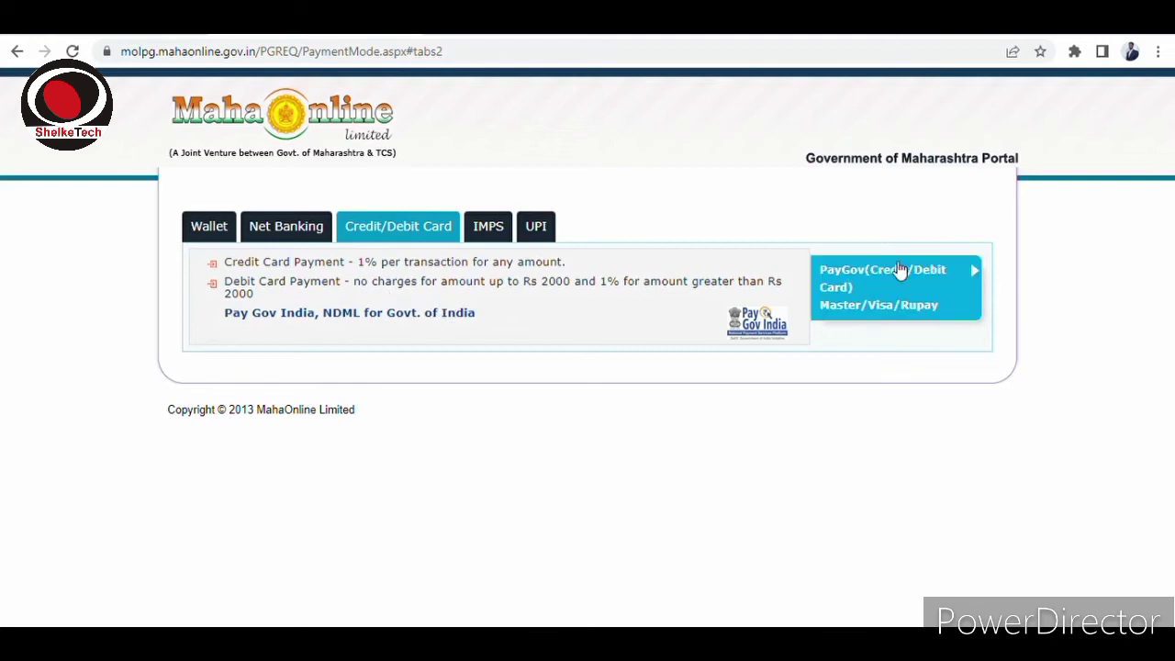
pyautogui.click(907, 317)
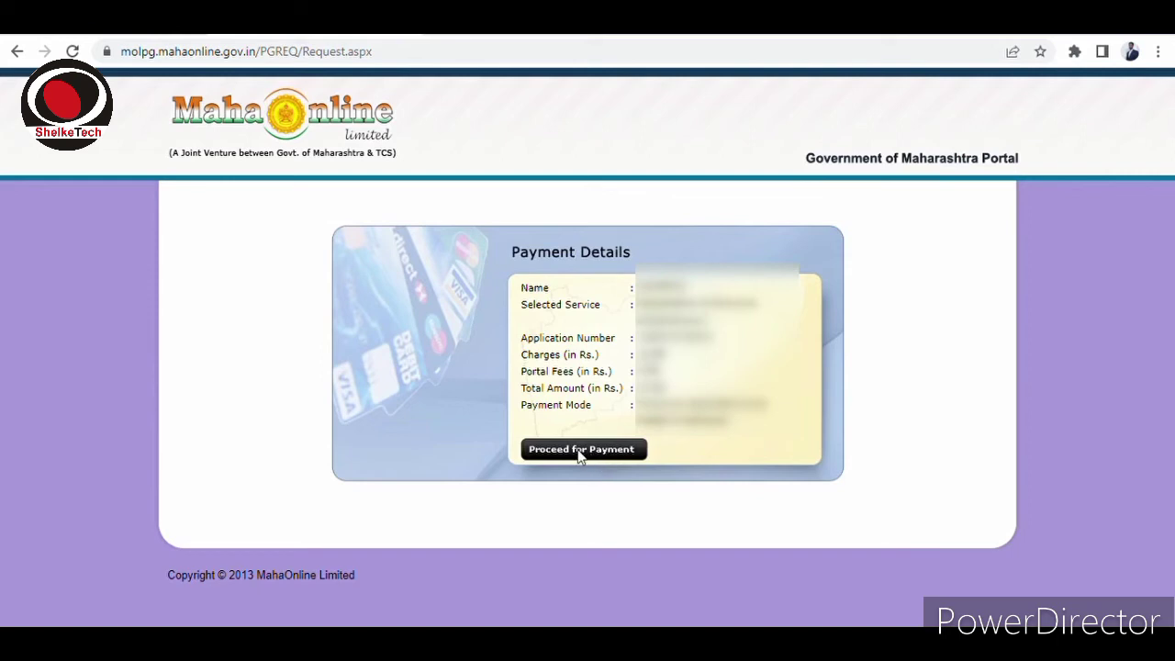
pyautogui.click(580, 450)
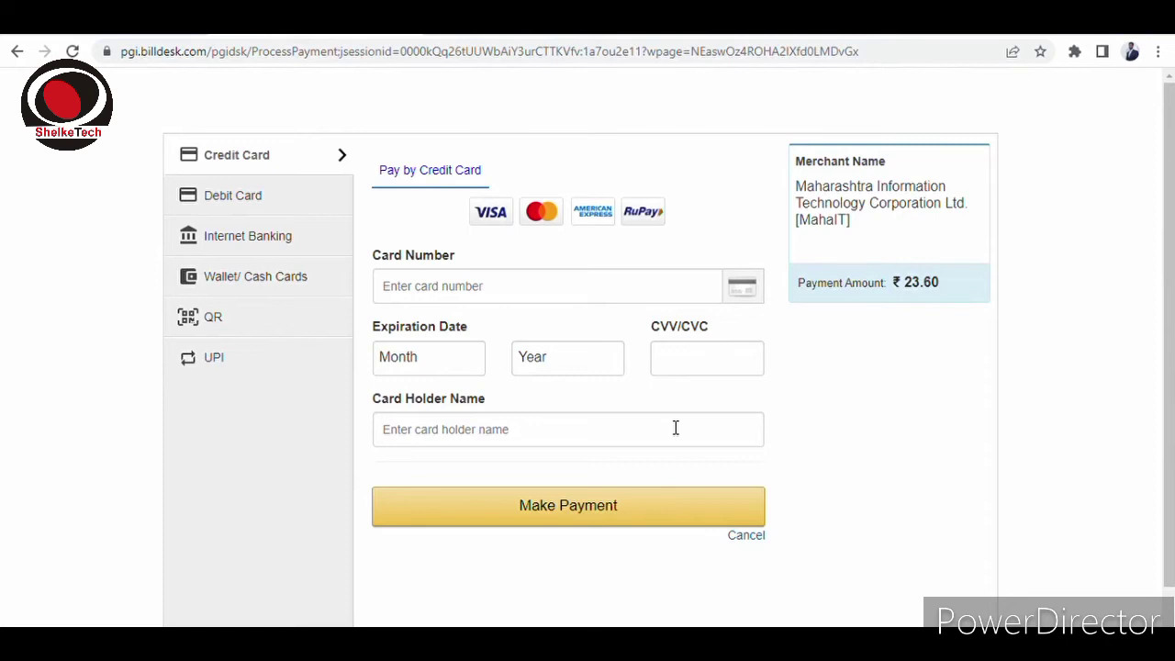
# Choose QR as the payment method, accept the convenience fee summary and display the UPI QR code for scanning.
pyautogui.click(236, 323)
pyautogui.click(473, 253)
pyautogui.click(592, 350)
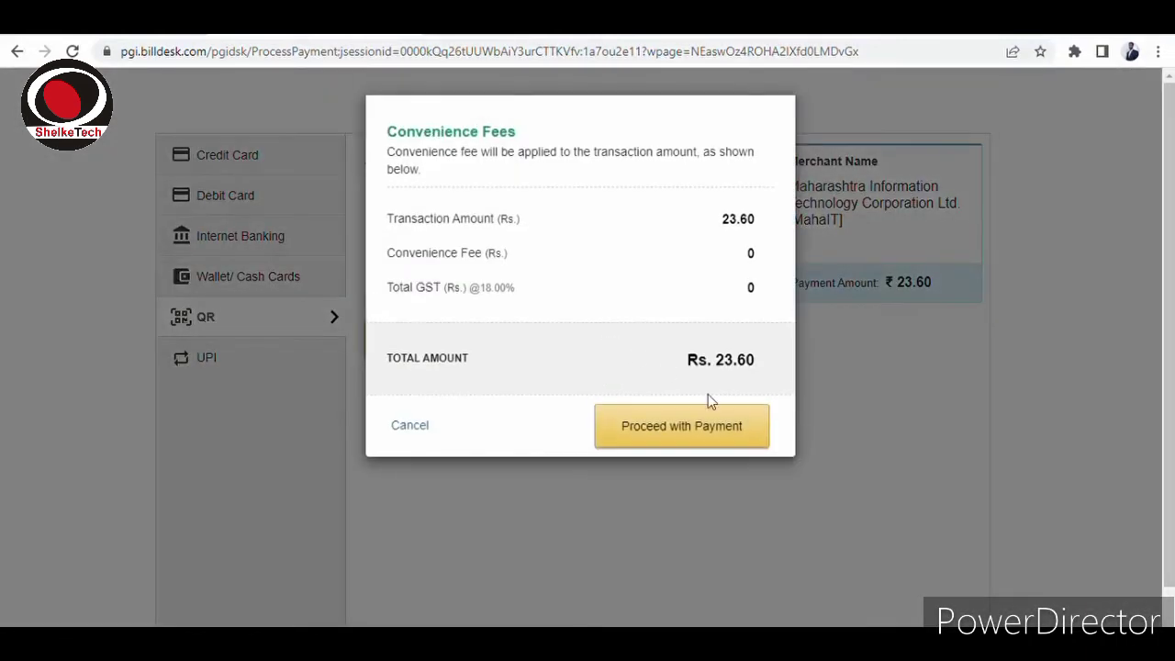
pyautogui.click(678, 432)
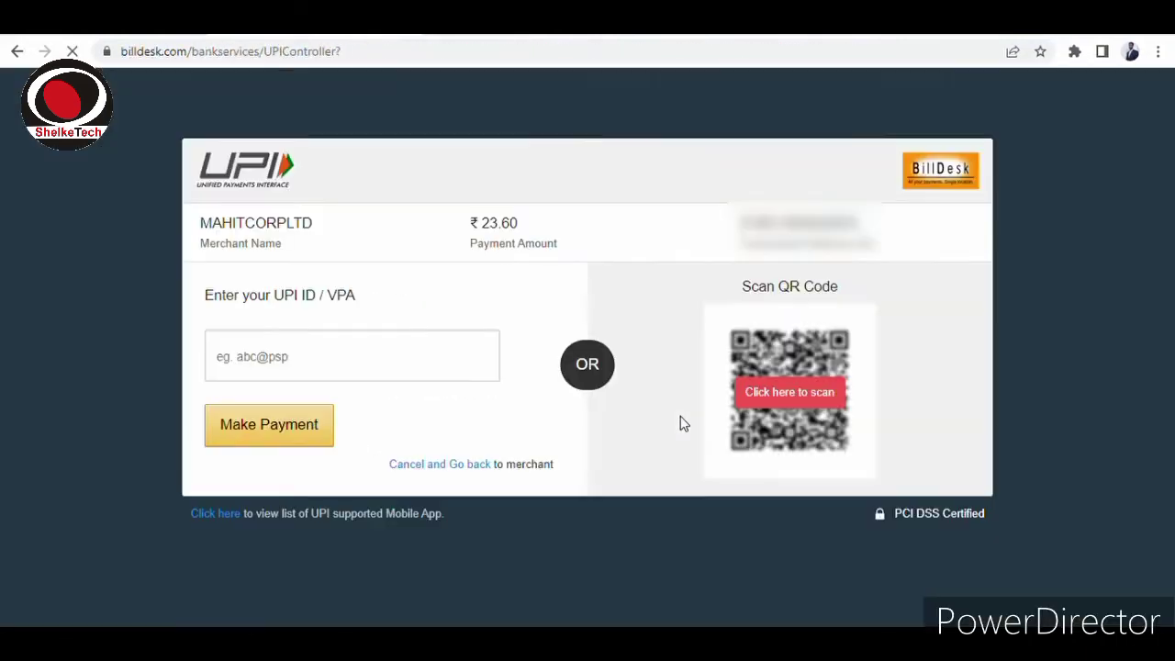
pyautogui.click(800, 402)
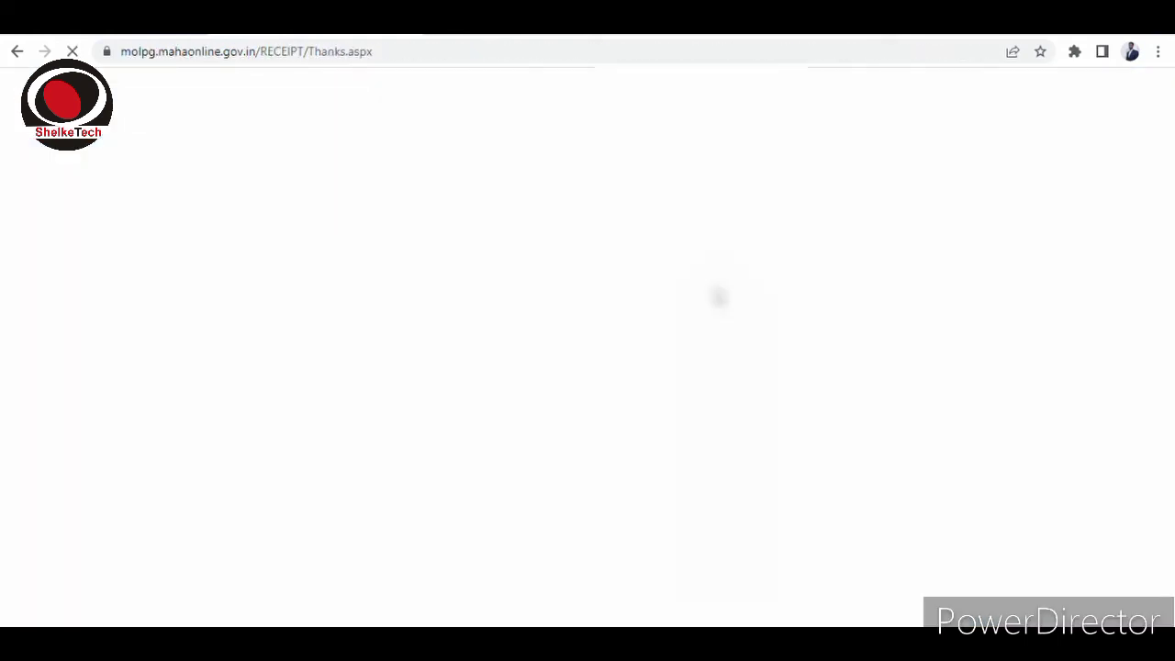
# Review the transaction details on the Thanks page and check each document listed under Document Attached By User.
pyautogui.scroll(-5, 575, 307)
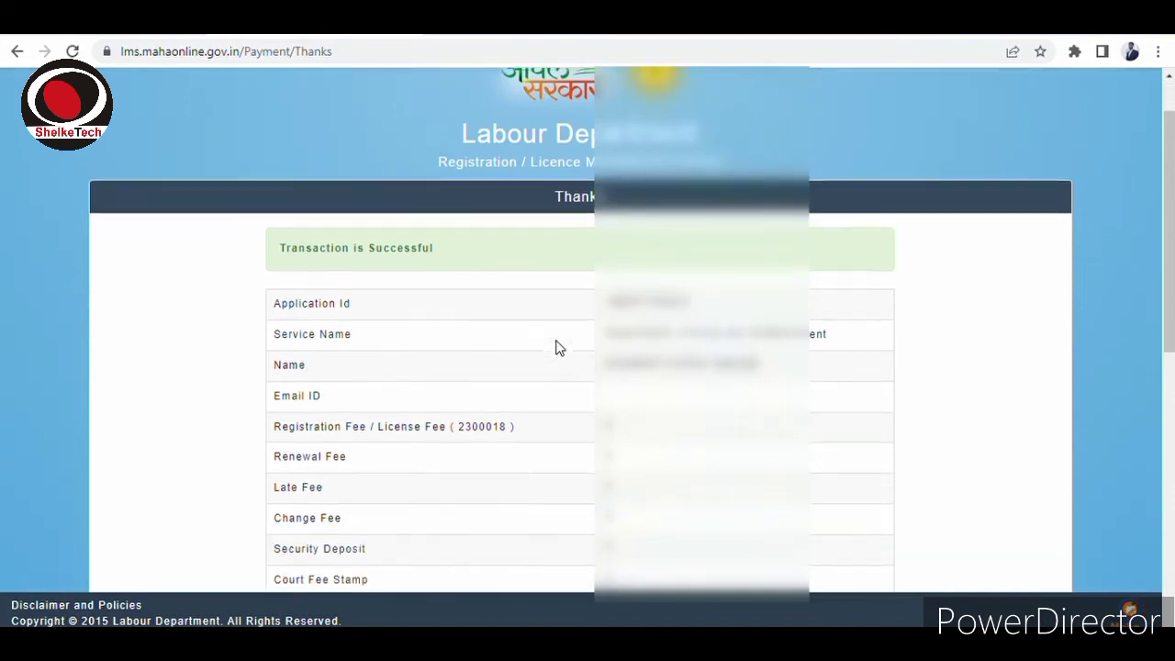
pyautogui.scroll(-2, 643, 385)
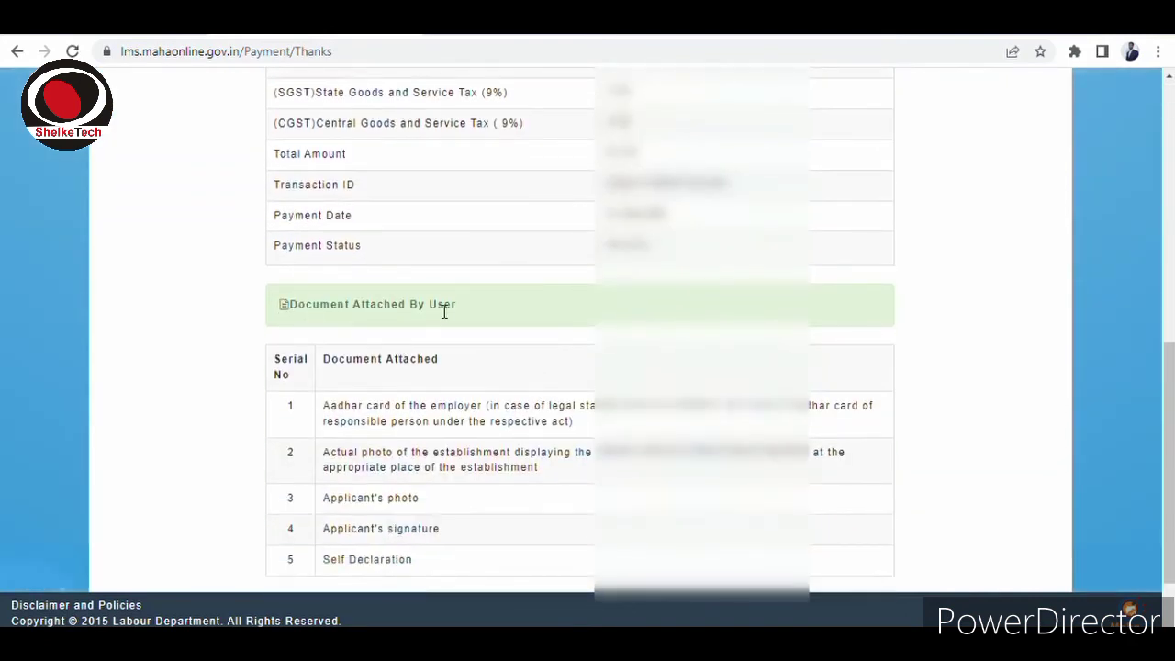
pyautogui.scroll(-1, 438, 321)
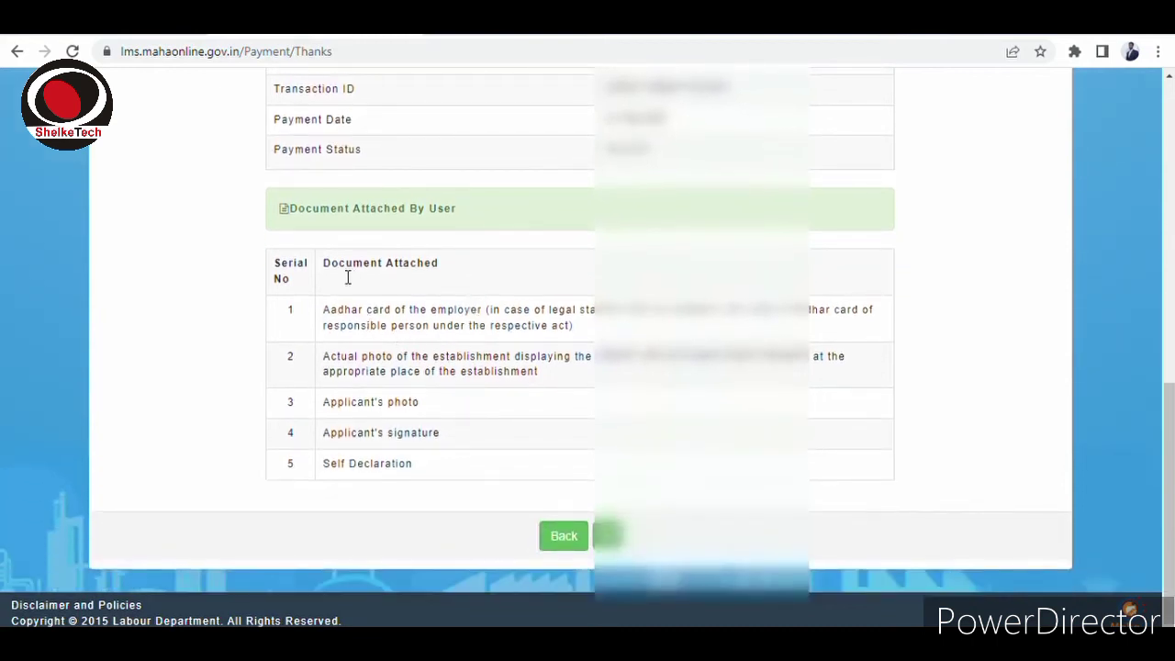
pyautogui.moveTo(341, 316); pyautogui.dragTo(476, 319)
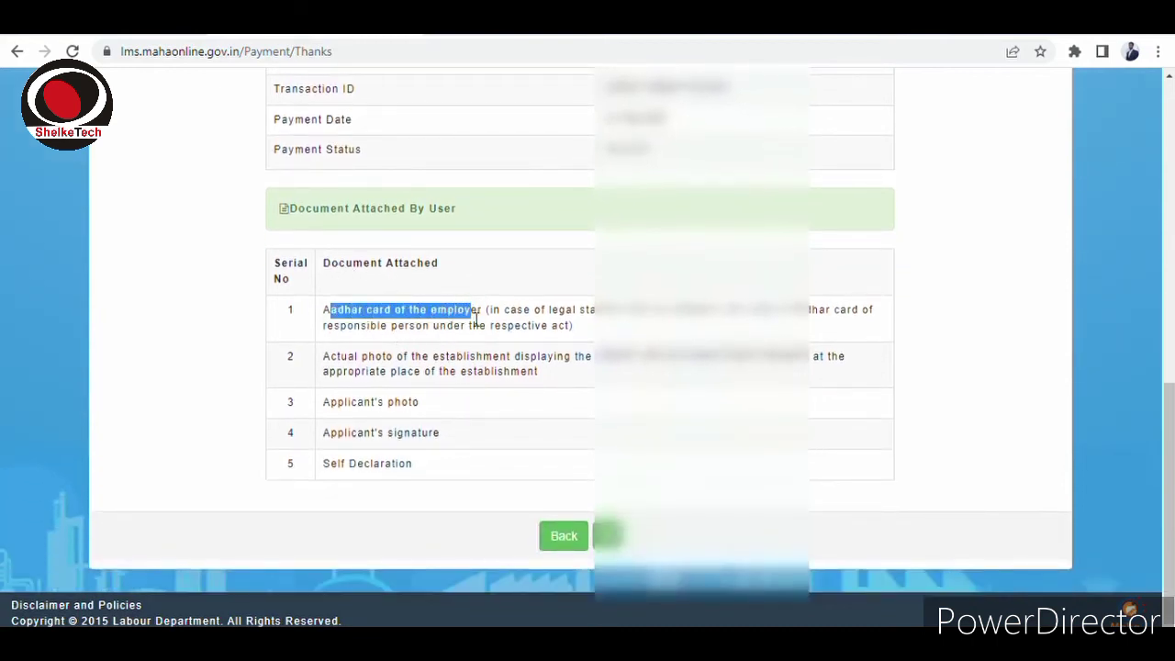
pyautogui.moveTo(334, 358); pyautogui.dragTo(566, 369)
pyautogui.click(566, 369)
pyautogui.moveTo(315, 409); pyautogui.dragTo(406, 413)
pyautogui.moveTo(342, 436); pyautogui.dragTo(422, 435)
pyautogui.moveTo(349, 465); pyautogui.dragTo(412, 464)
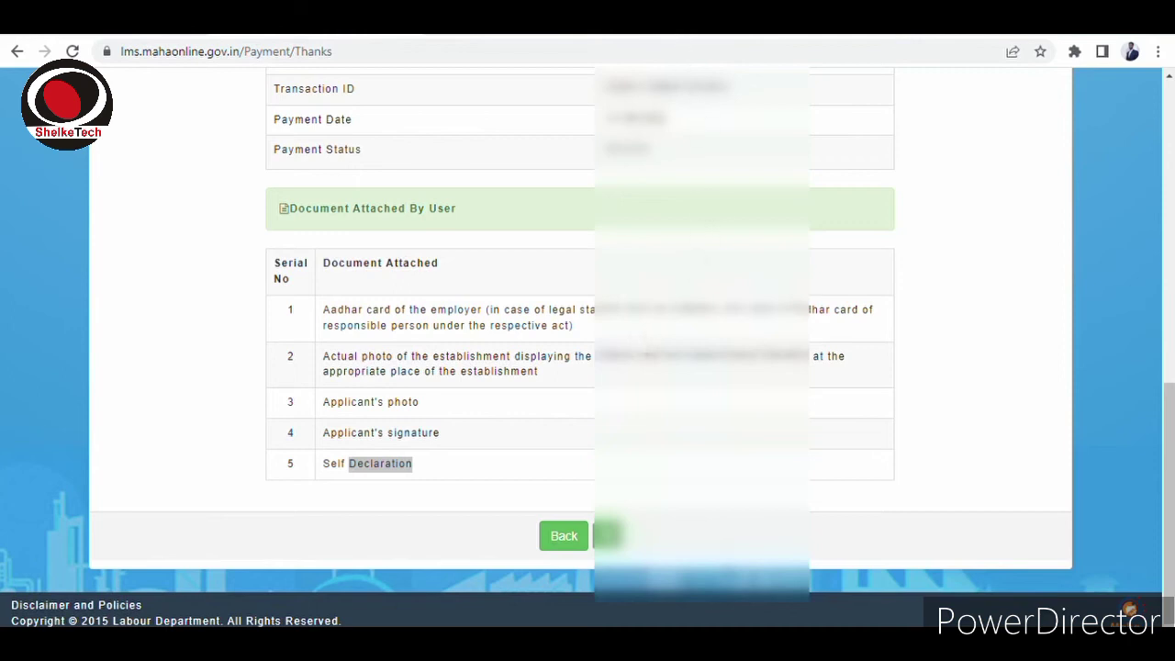
# Return to the Shop and Establishment Report, download the intimation receipt for the application and open the PDF.
pyautogui.click(562, 538)
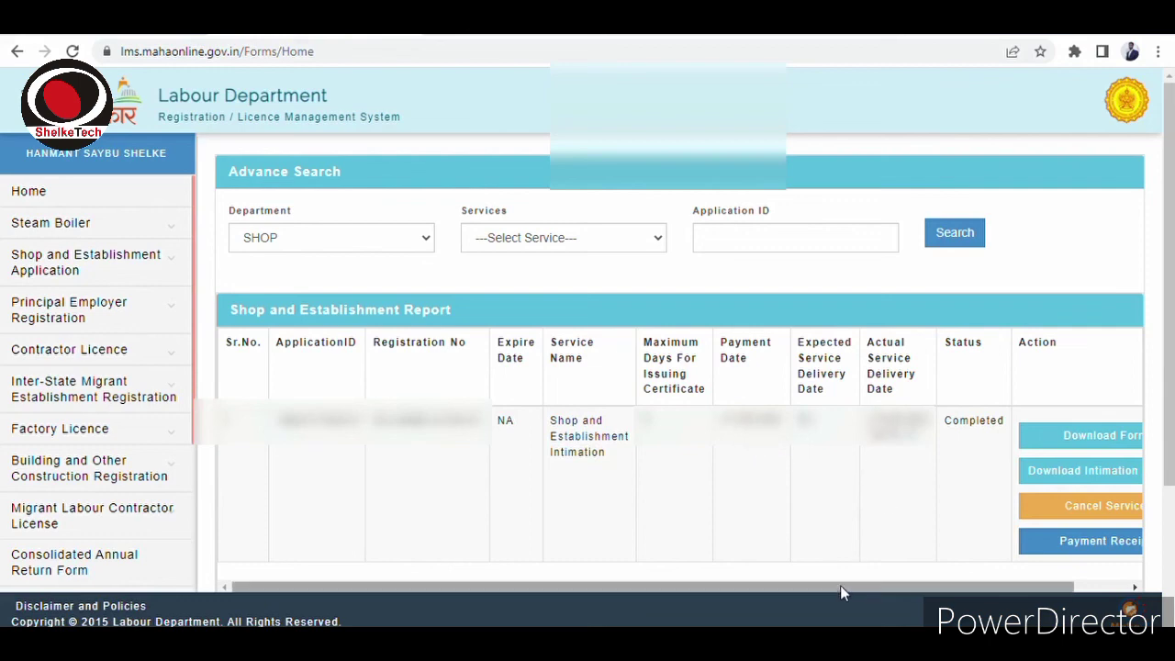
pyautogui.moveTo(838, 588); pyautogui.dragTo(911, 588)
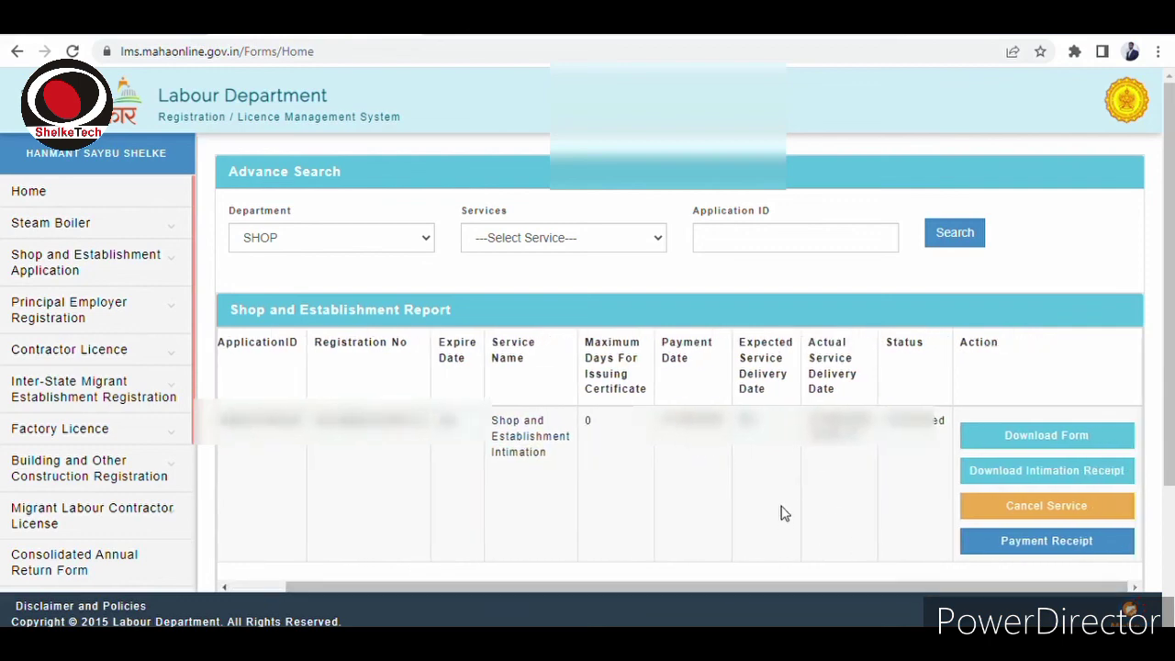
pyautogui.click(1058, 477)
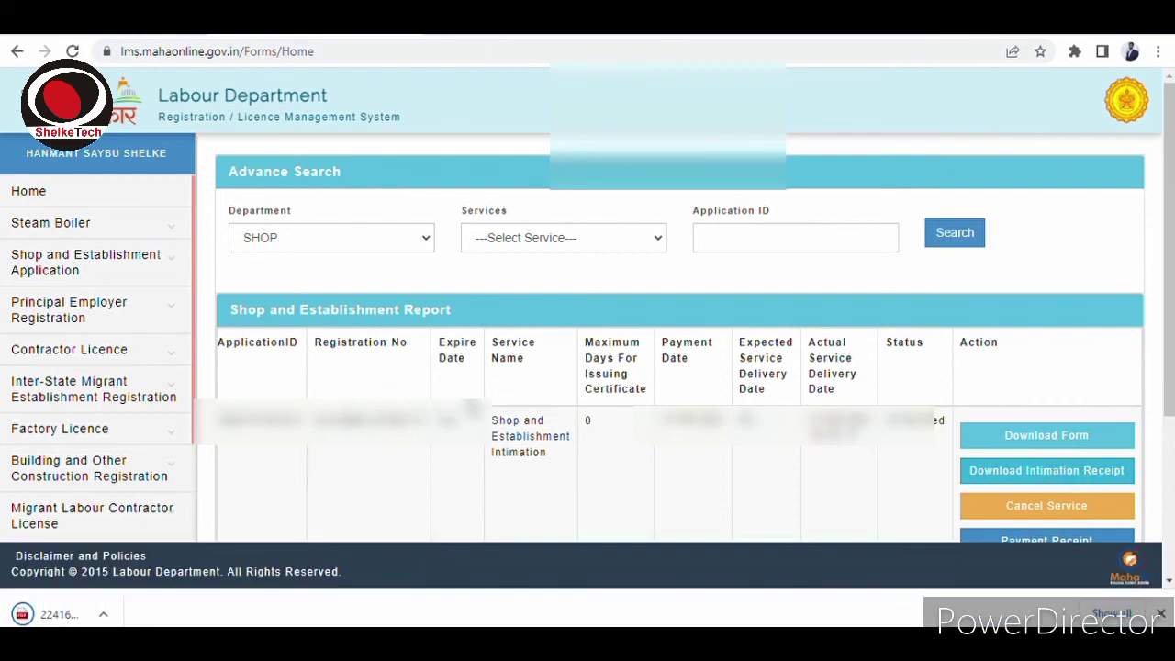
pyautogui.click(89, 616)
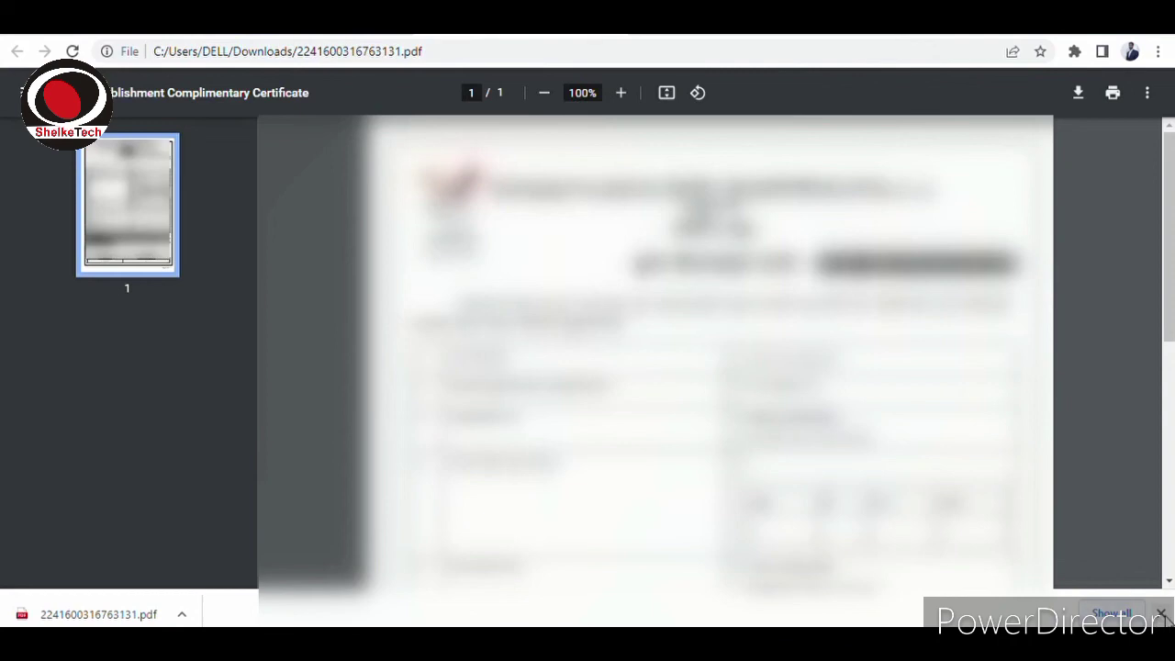
pyautogui.click(1161, 614)
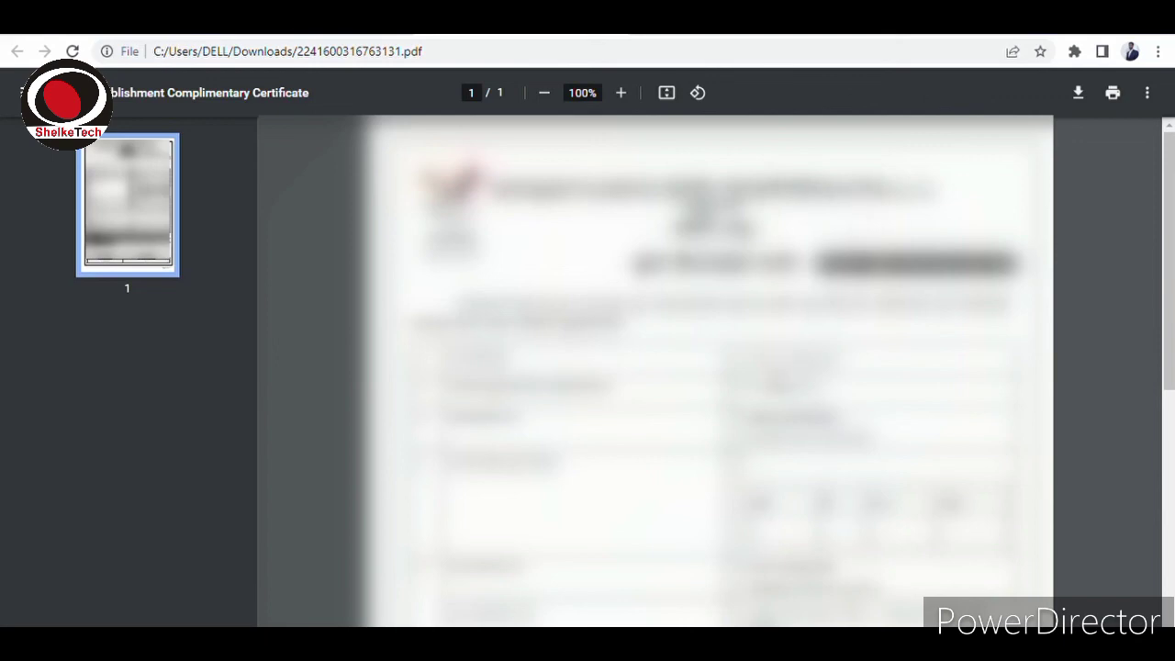
# Examine the downloaded Shop and Establishment intimation receipt from top to bottom, briefly returning to the portal's home page.
pyautogui.scroll(-5, 655, 367)
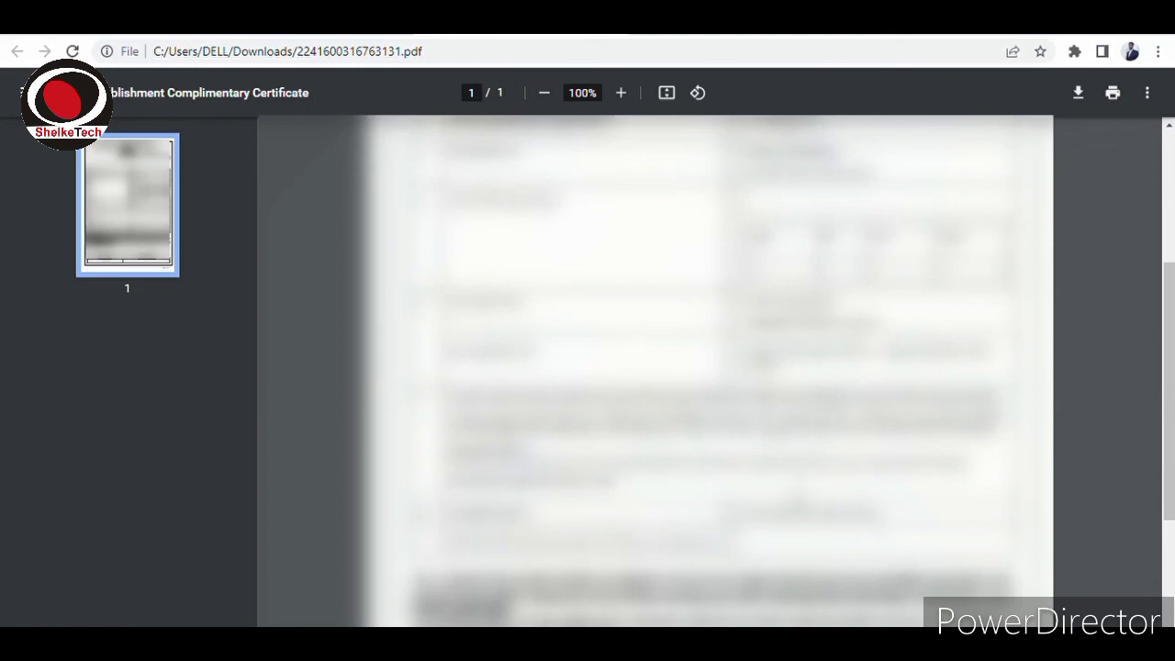
pyautogui.scroll(-5, 654, 368)
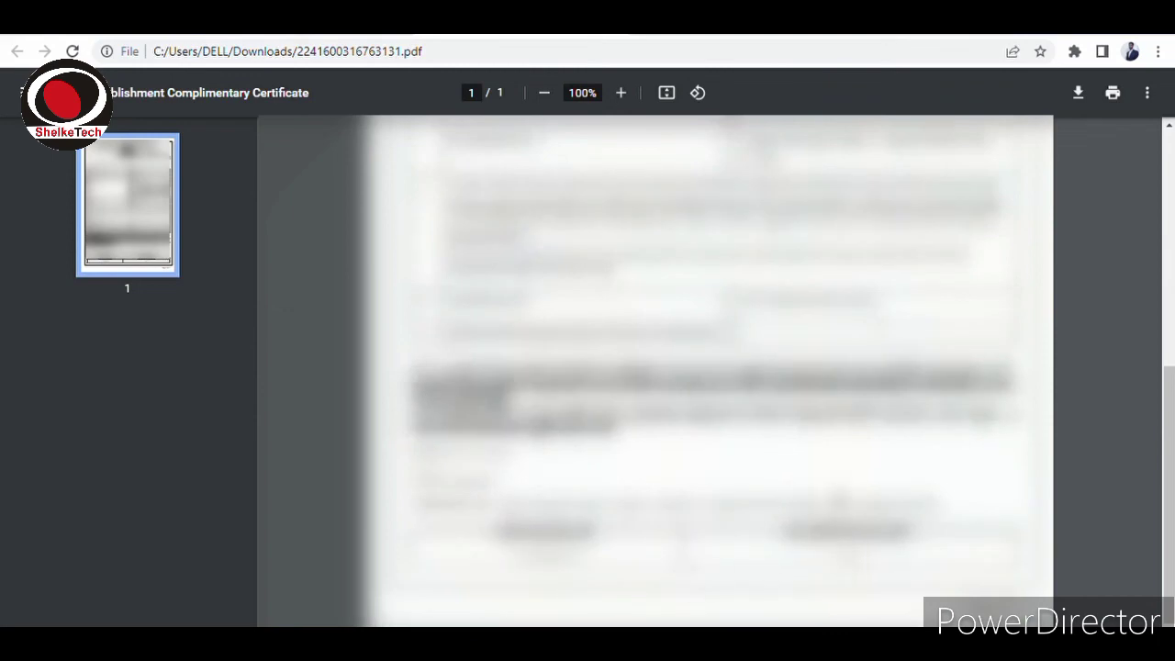
pyautogui.scroll(5, 654, 367)
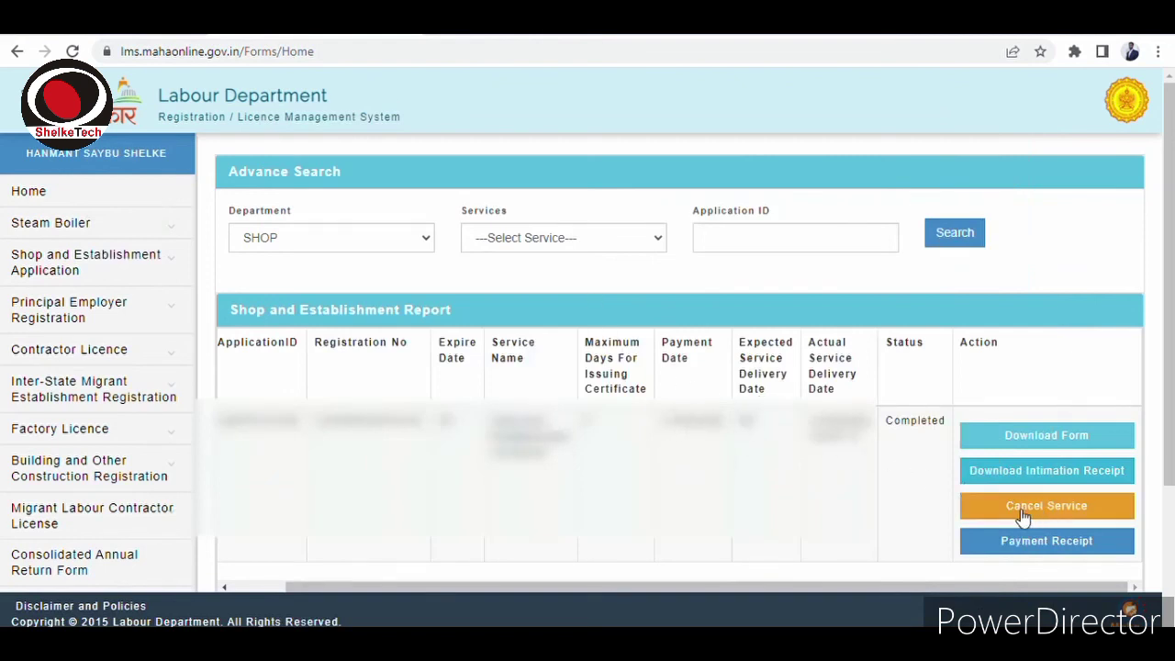
pyautogui.click(47, 193)
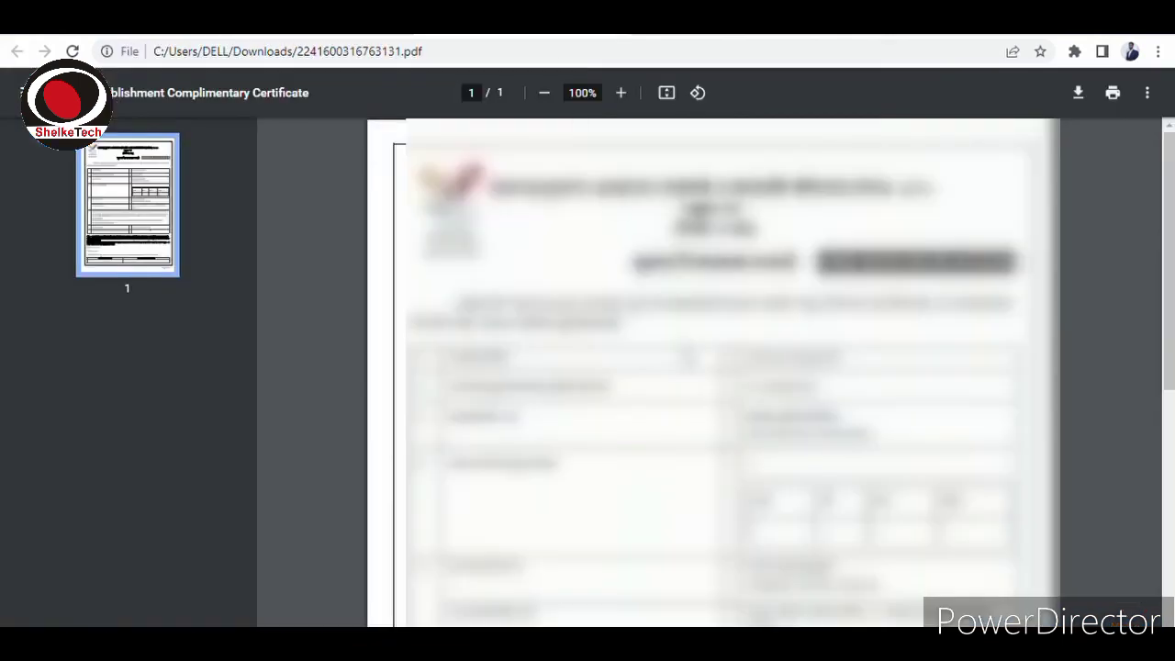
pyautogui.scroll(-3, 690, 356)
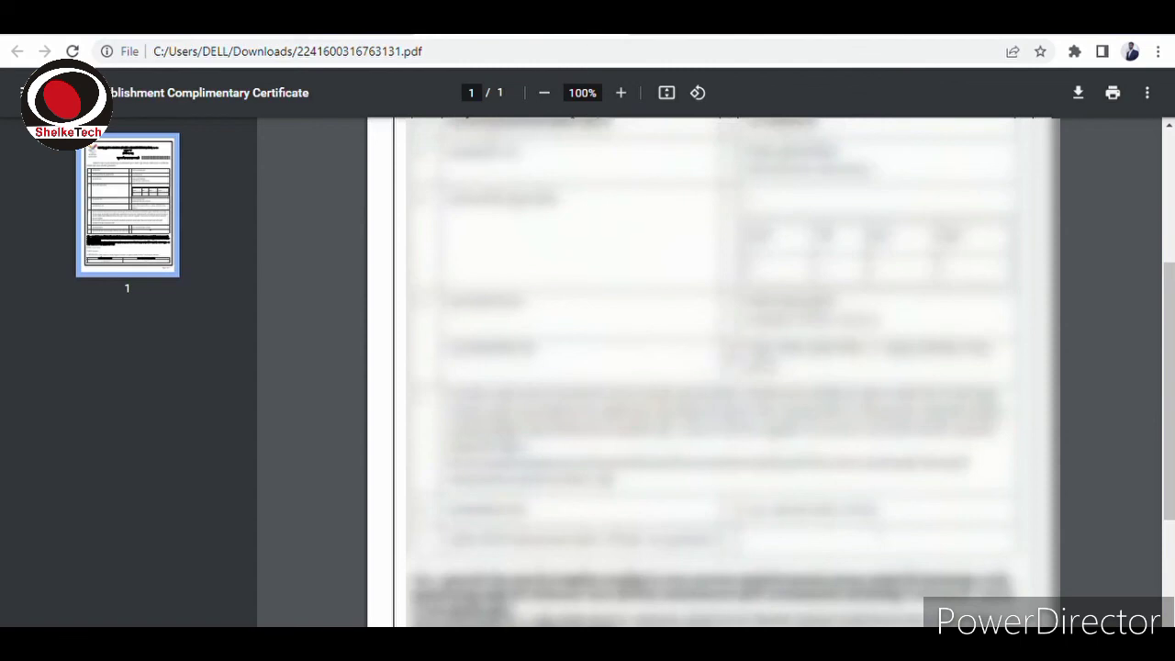
pyautogui.scroll(5, 713, 372)
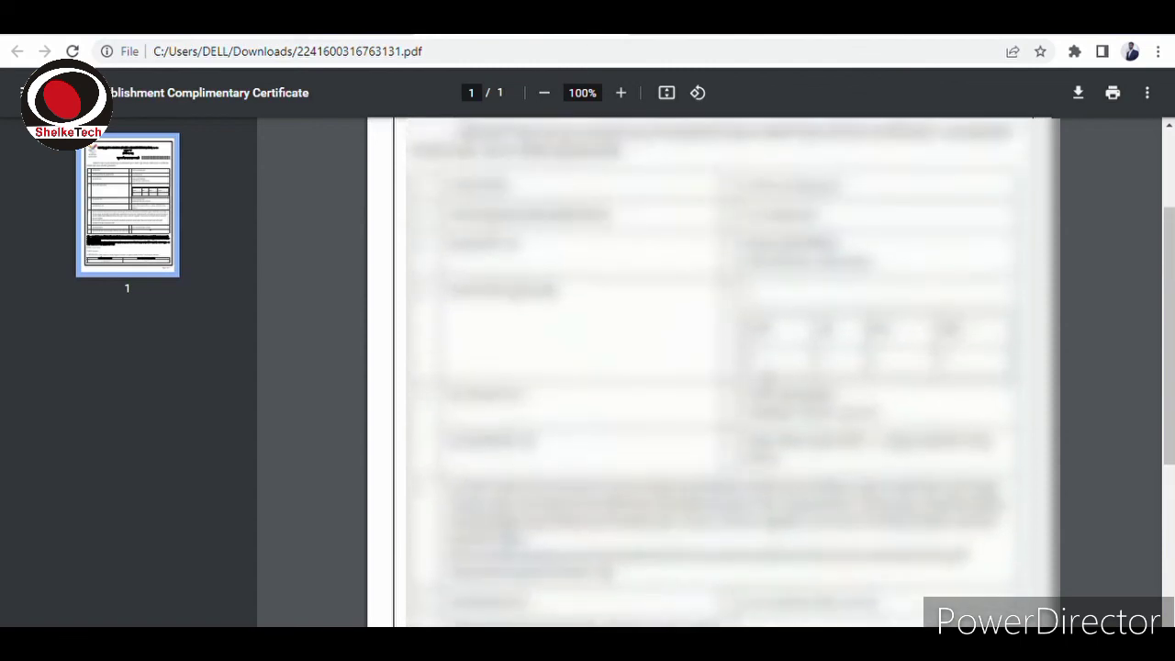